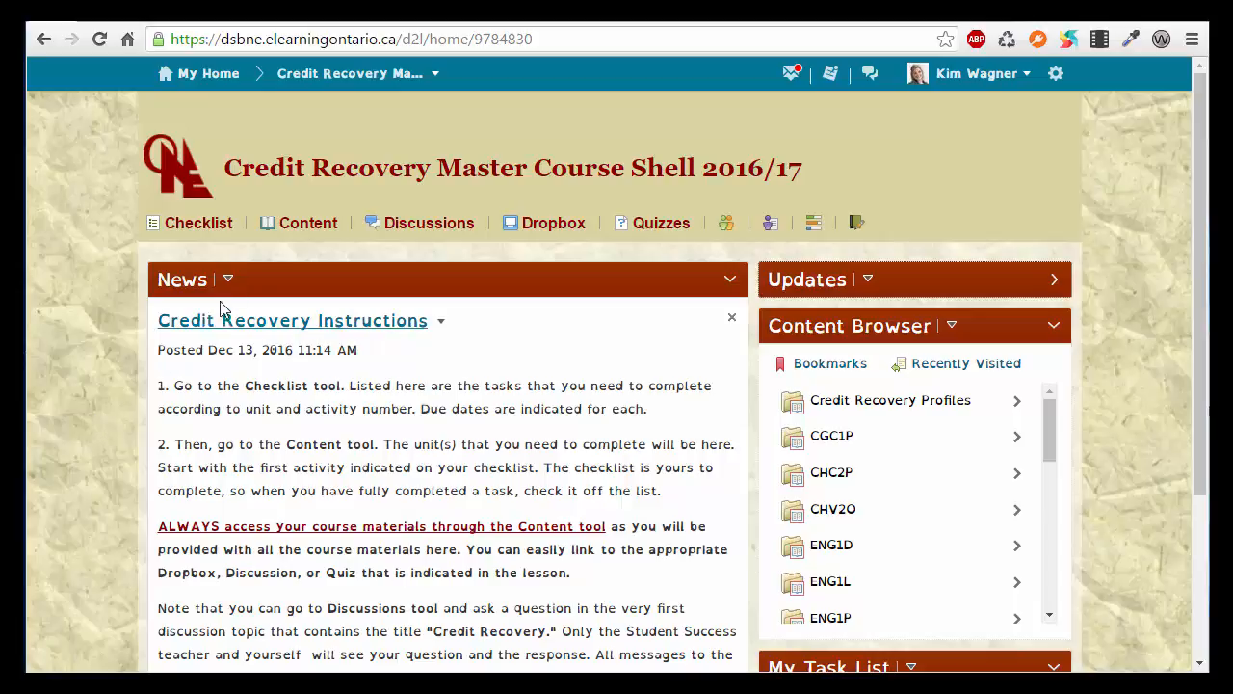
# Open the Credit Recovery Profiles module in the course content and review its description and table of available trackers.
pyautogui.click(304, 232)
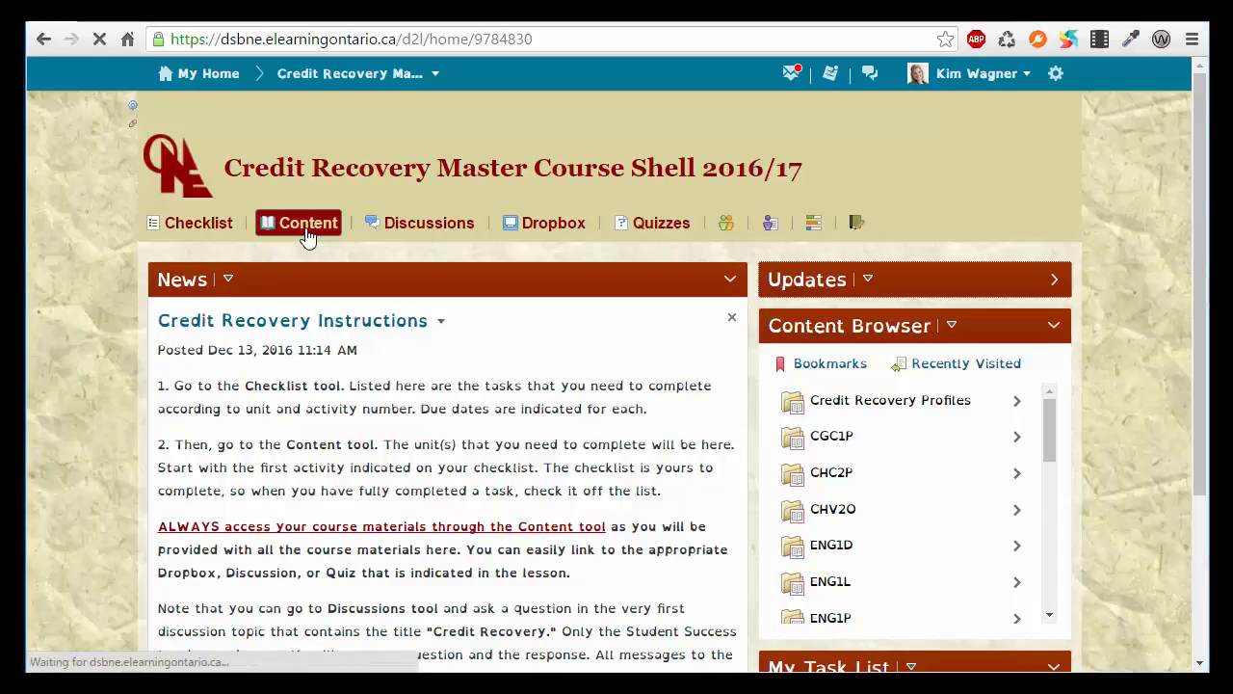
pyautogui.click(268, 507)
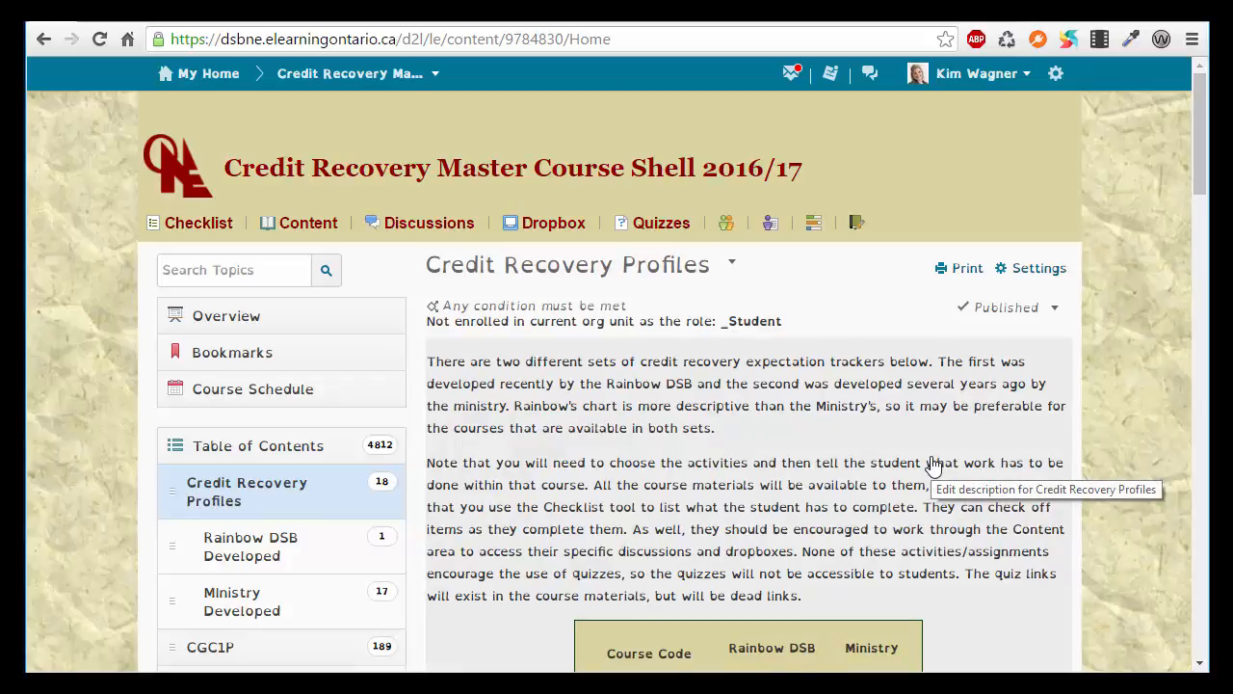
pyautogui.scroll(-1, 933, 466)
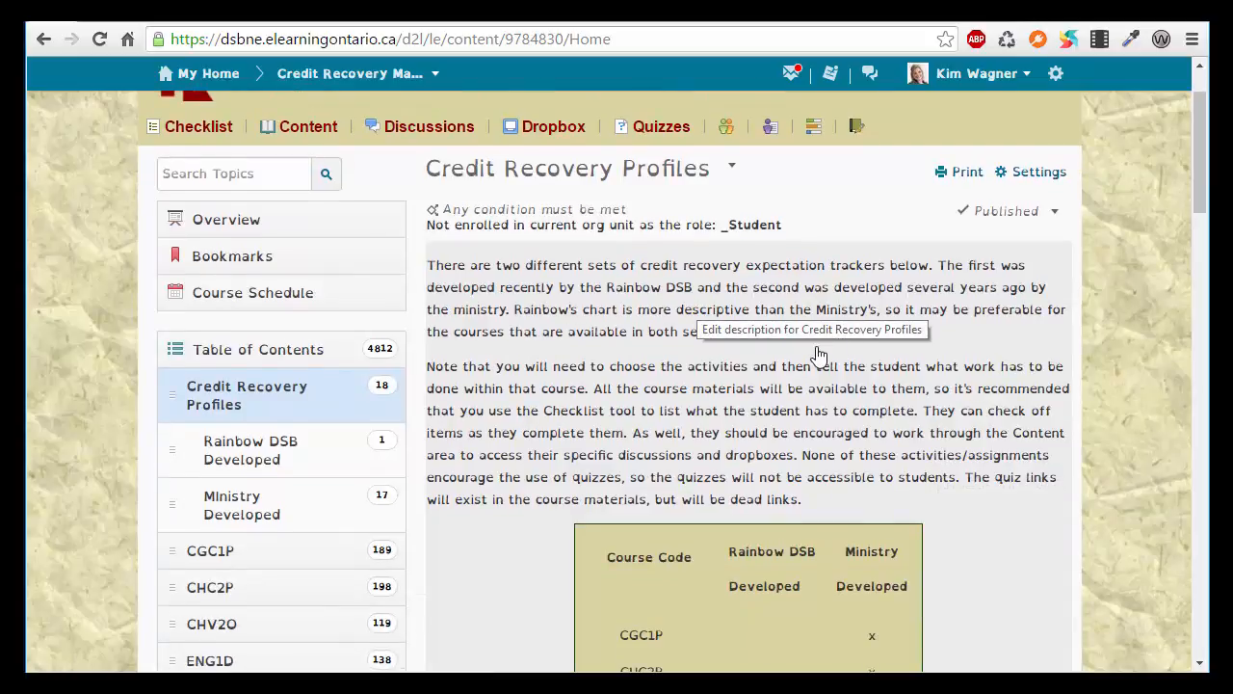
pyautogui.scroll(-4, 914, 429)
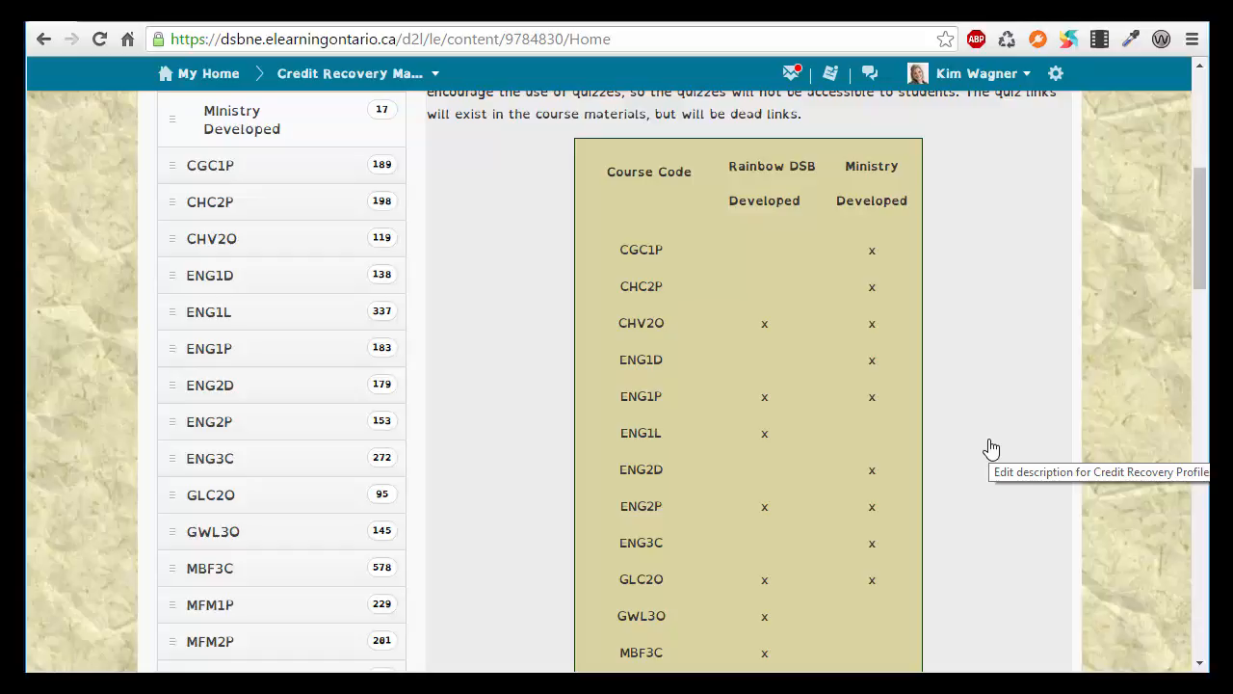
pyautogui.scroll(-10, 991, 448)
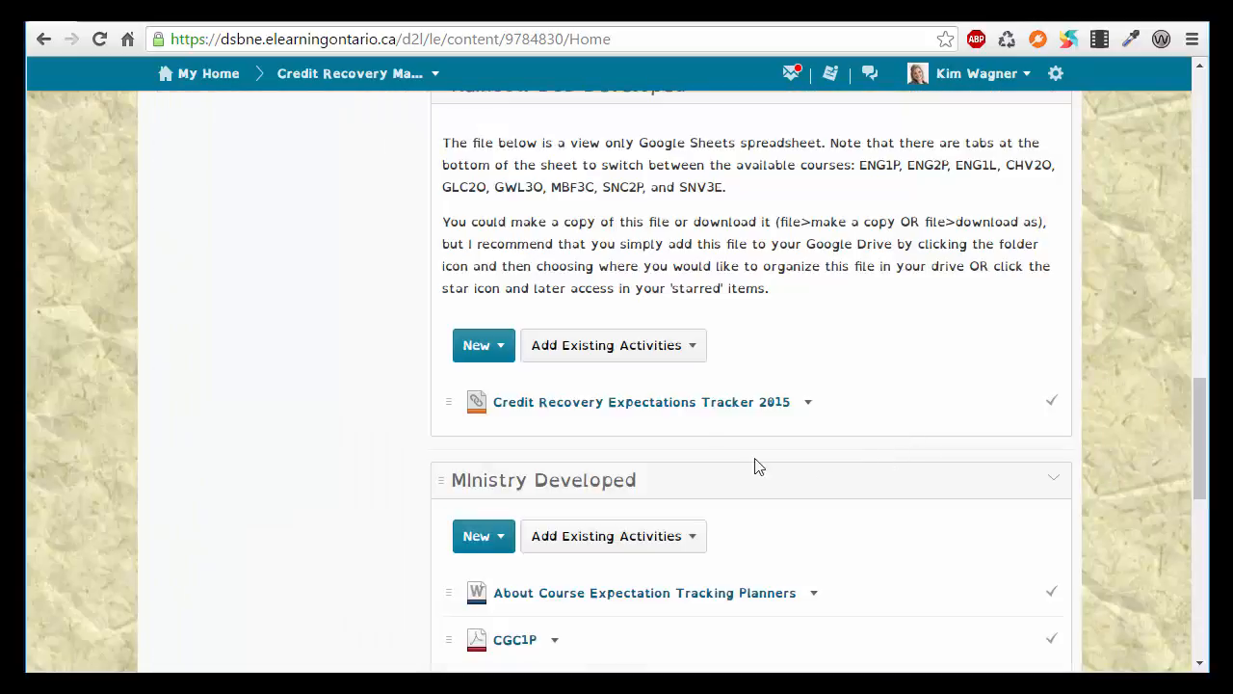
# Open the Credit Recovery Expectations Tracker 2015 and examine the expectations, activities and assignments on its ENG1P sheet.
pyautogui.click(691, 404)
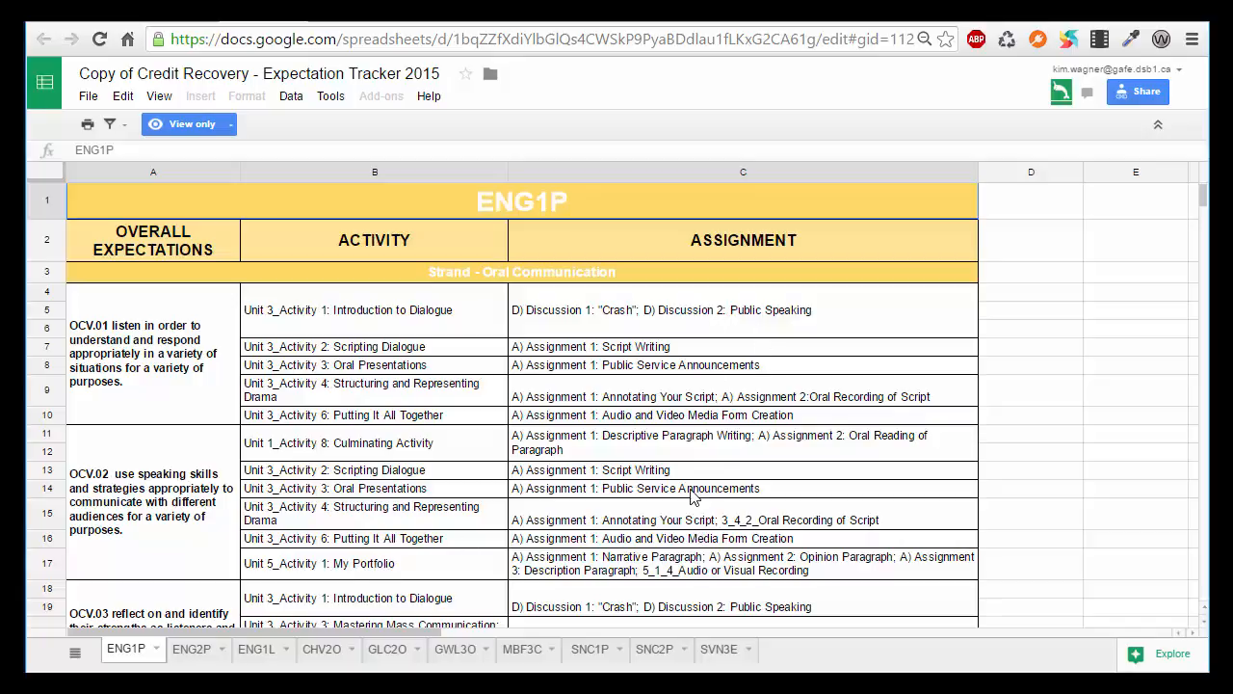
pyautogui.scroll(-6, 689, 496)
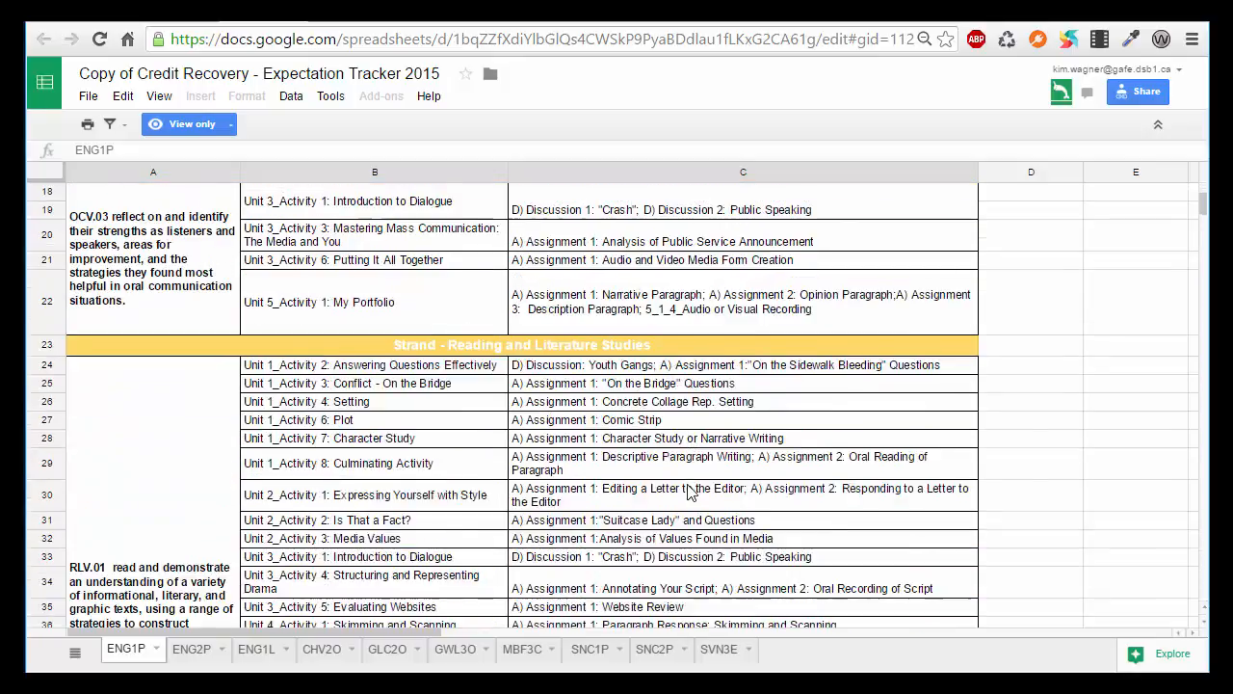
pyautogui.scroll(-2, 689, 491)
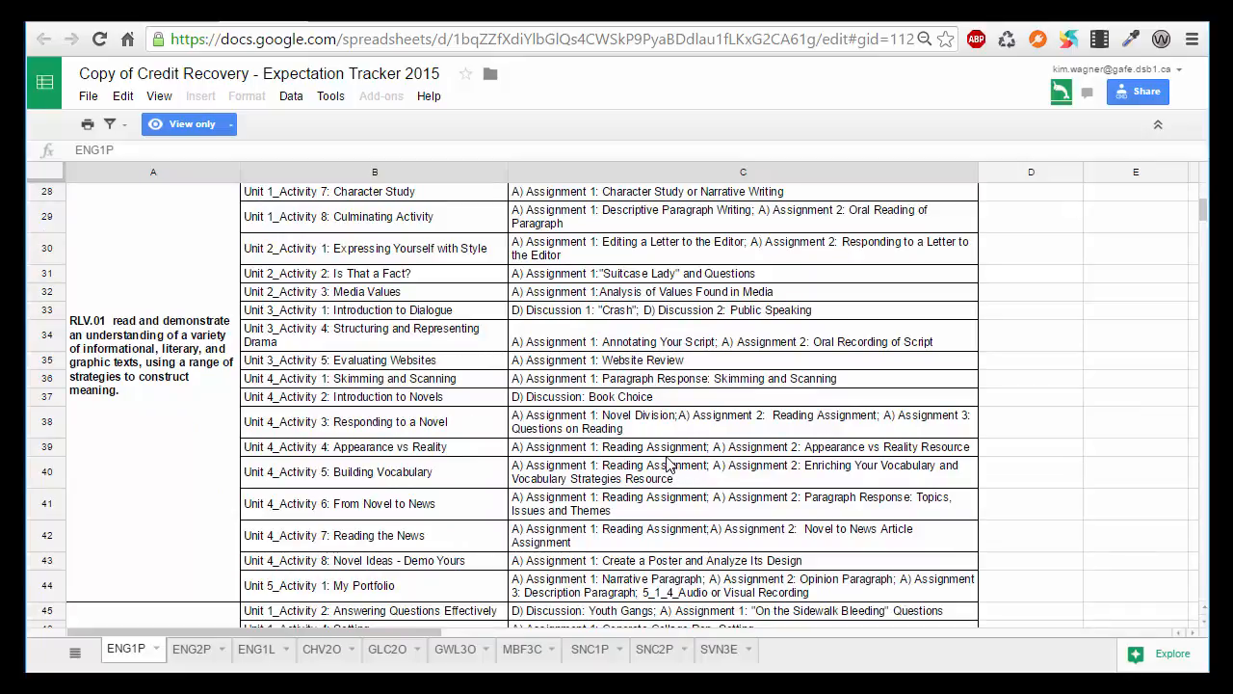
pyautogui.scroll(-1, 668, 464)
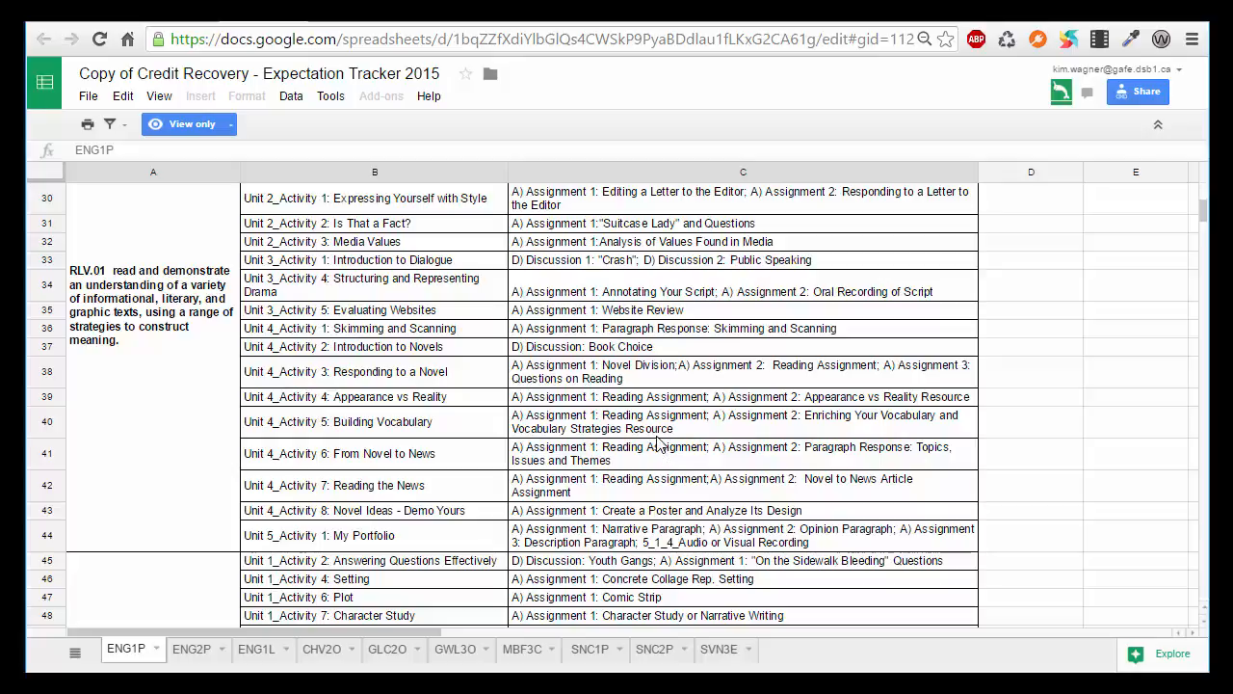
pyautogui.scroll(-5, 662, 456)
pyautogui.scroll(-2, 661, 446)
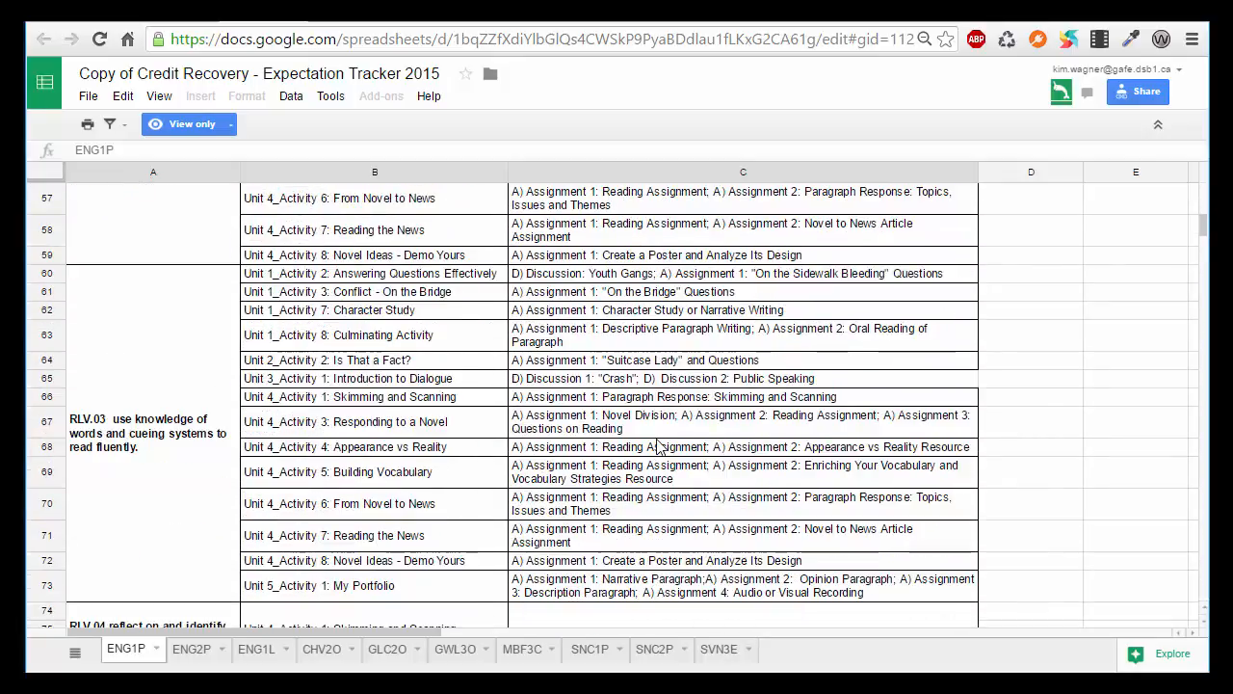
pyautogui.scroll(-3, 661, 446)
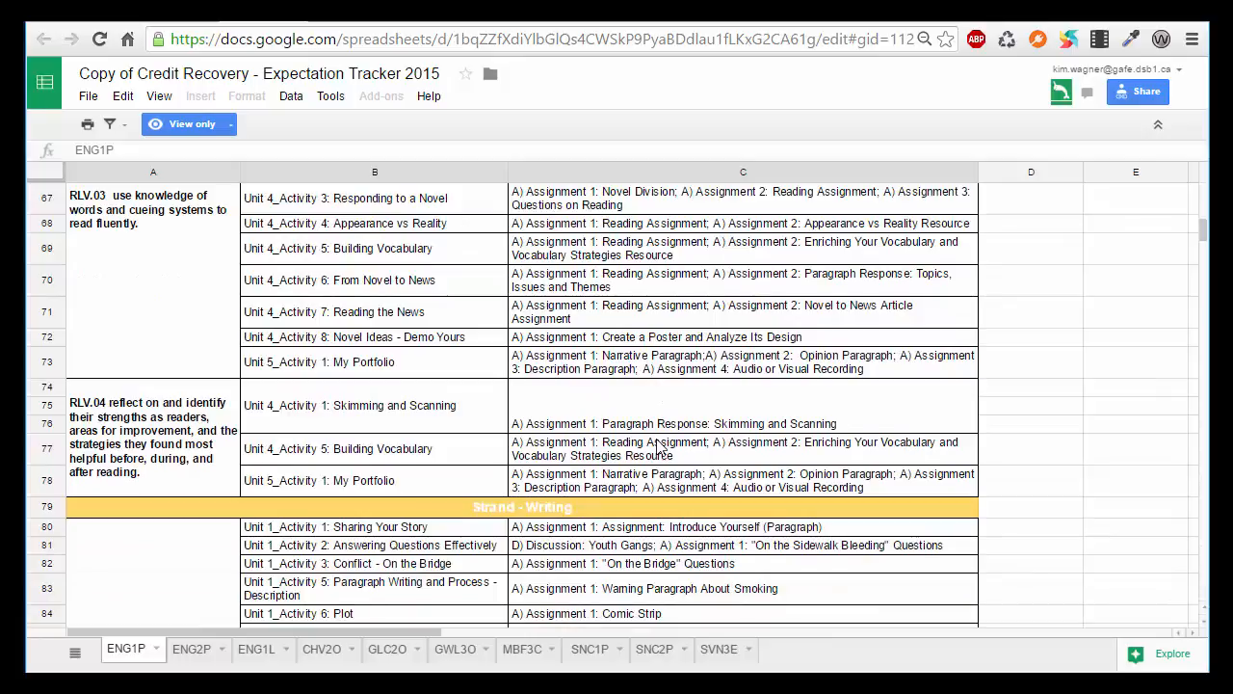
pyautogui.scroll(10, 662, 446)
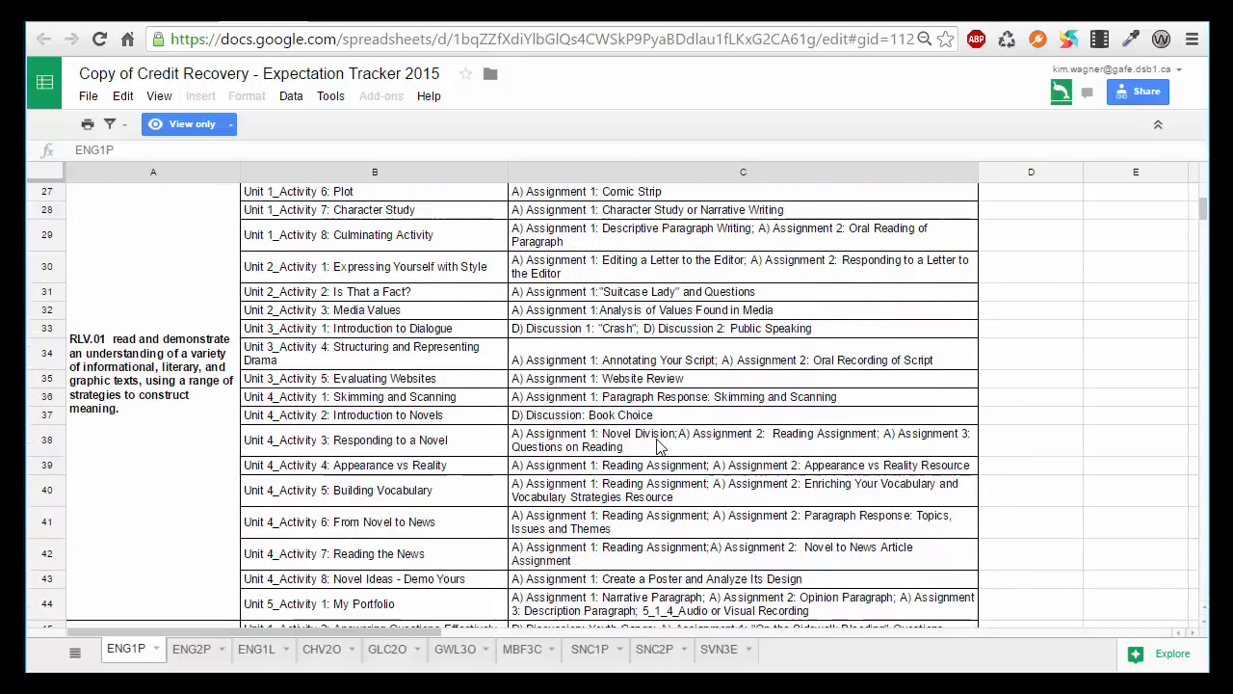
pyautogui.scroll(7, 661, 447)
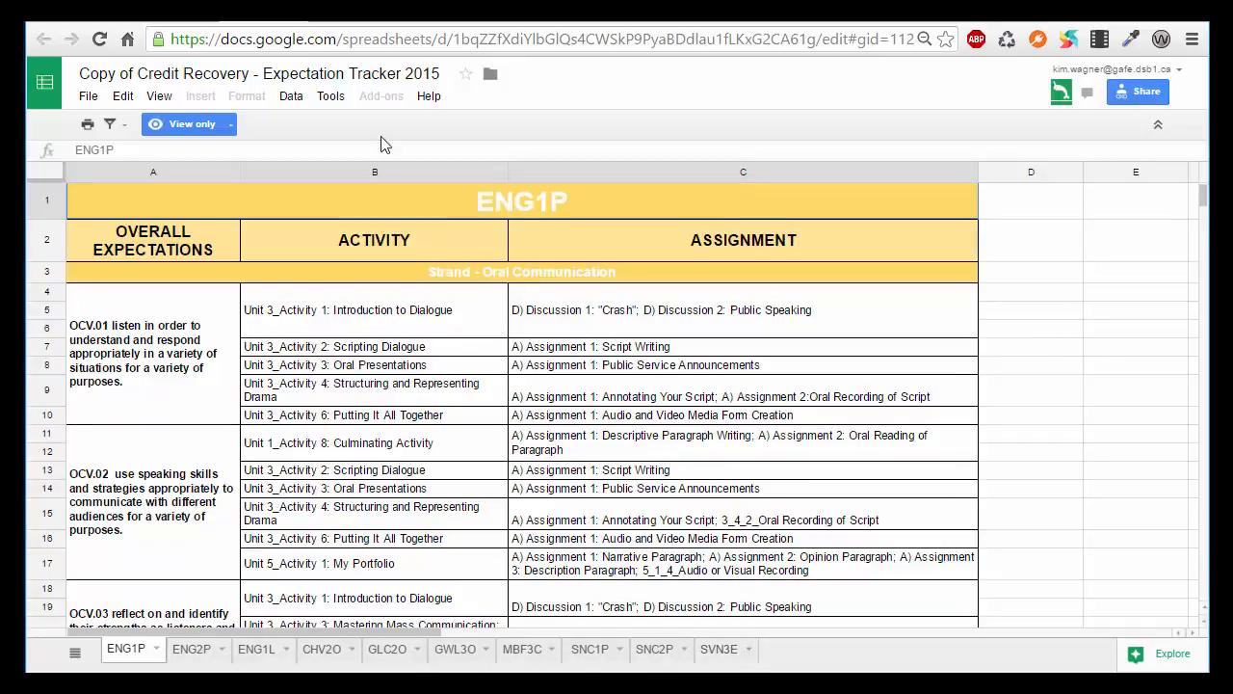
# Return to the course's Credit Recovery Profiles and review the CGC1P planning sheet under Ministry Developed.
pyautogui.click(293, 21)
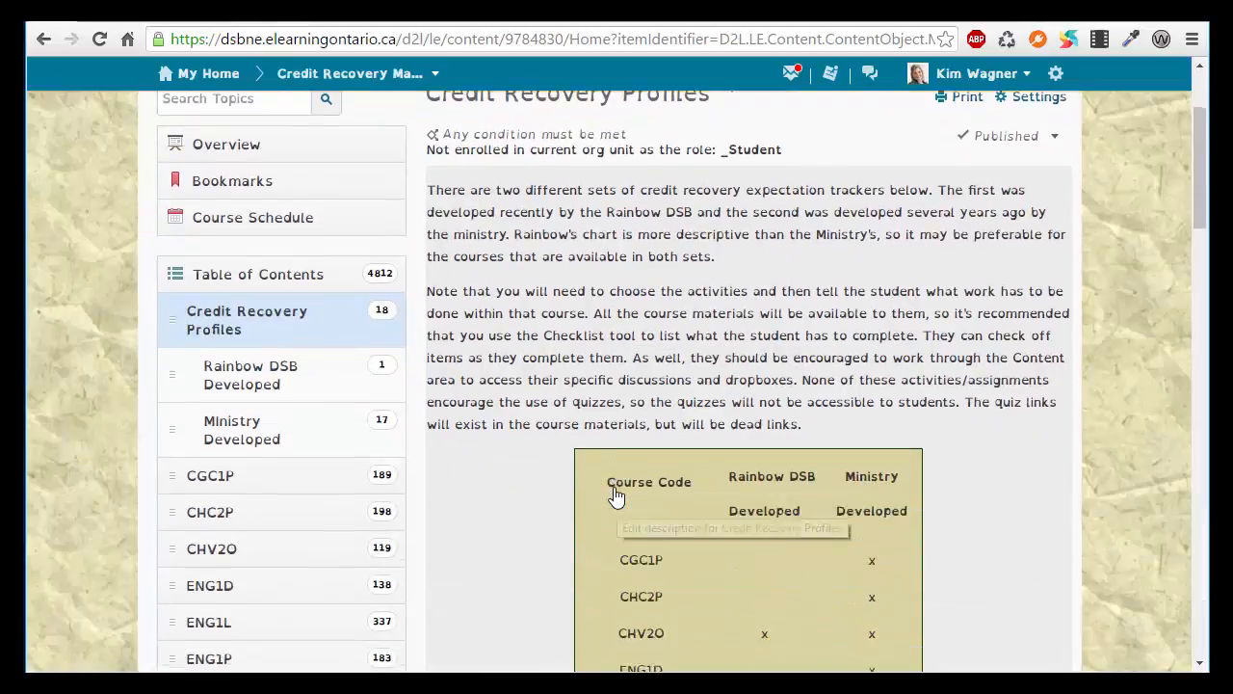
pyautogui.scroll(-15, 617, 496)
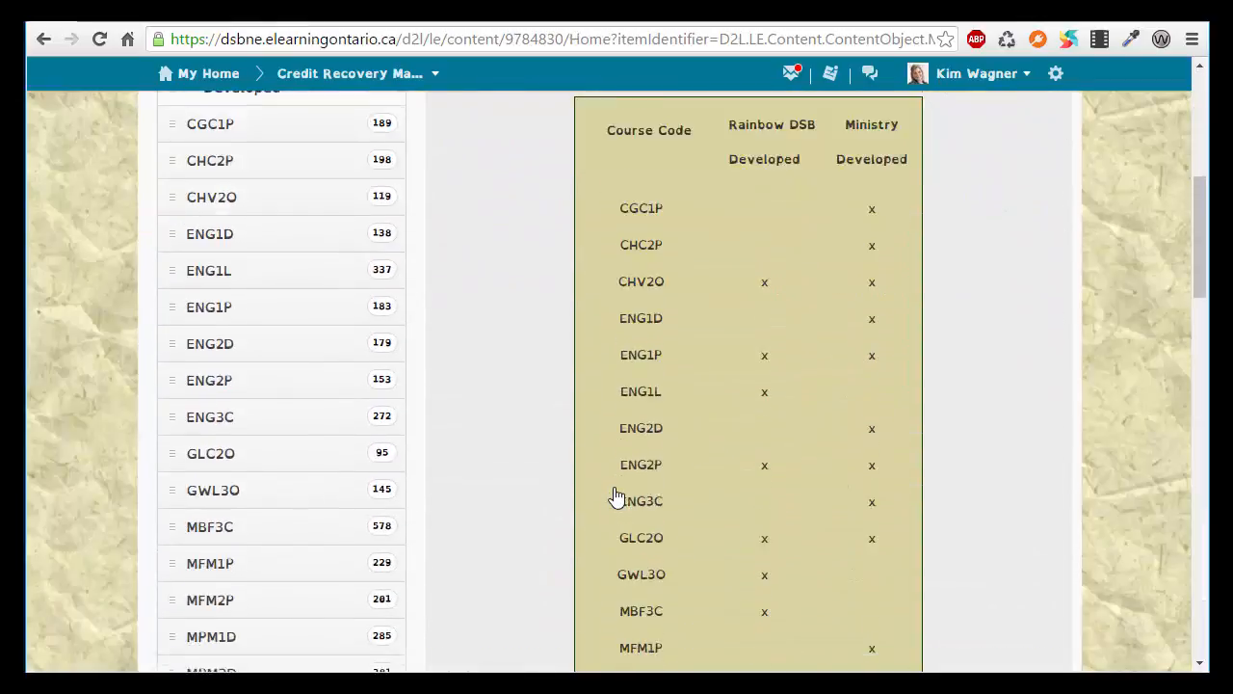
pyautogui.scroll(-2, 617, 496)
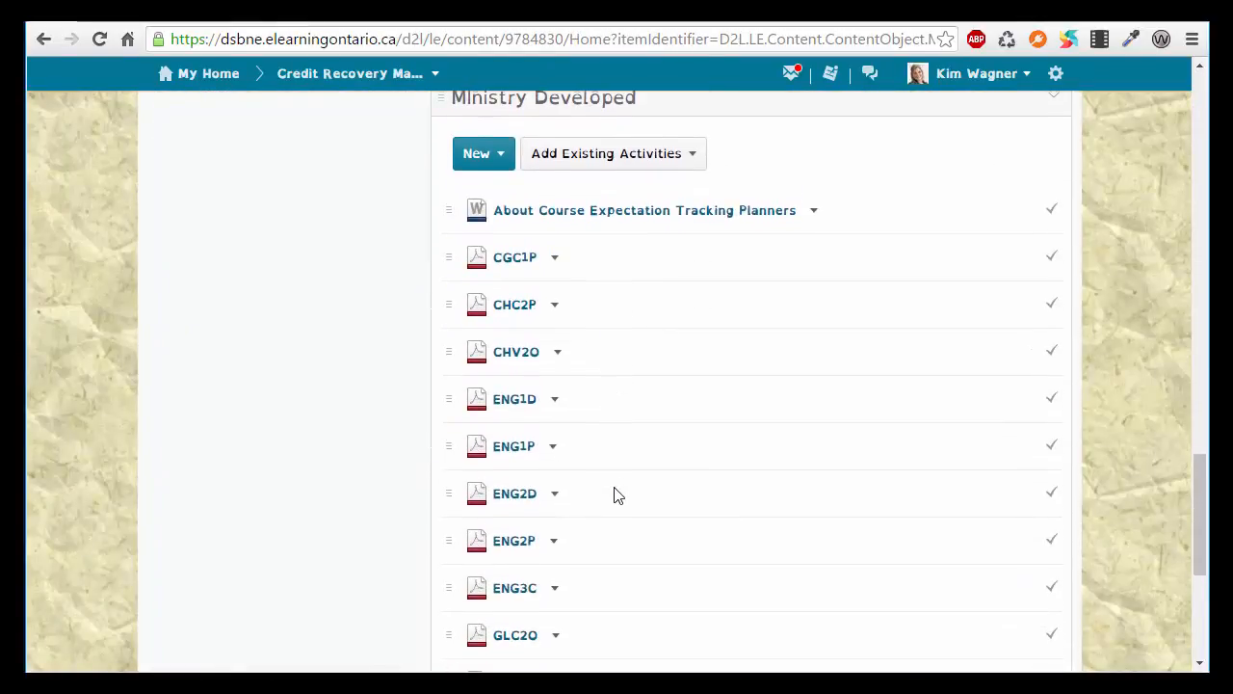
pyautogui.scroll(1, 616, 496)
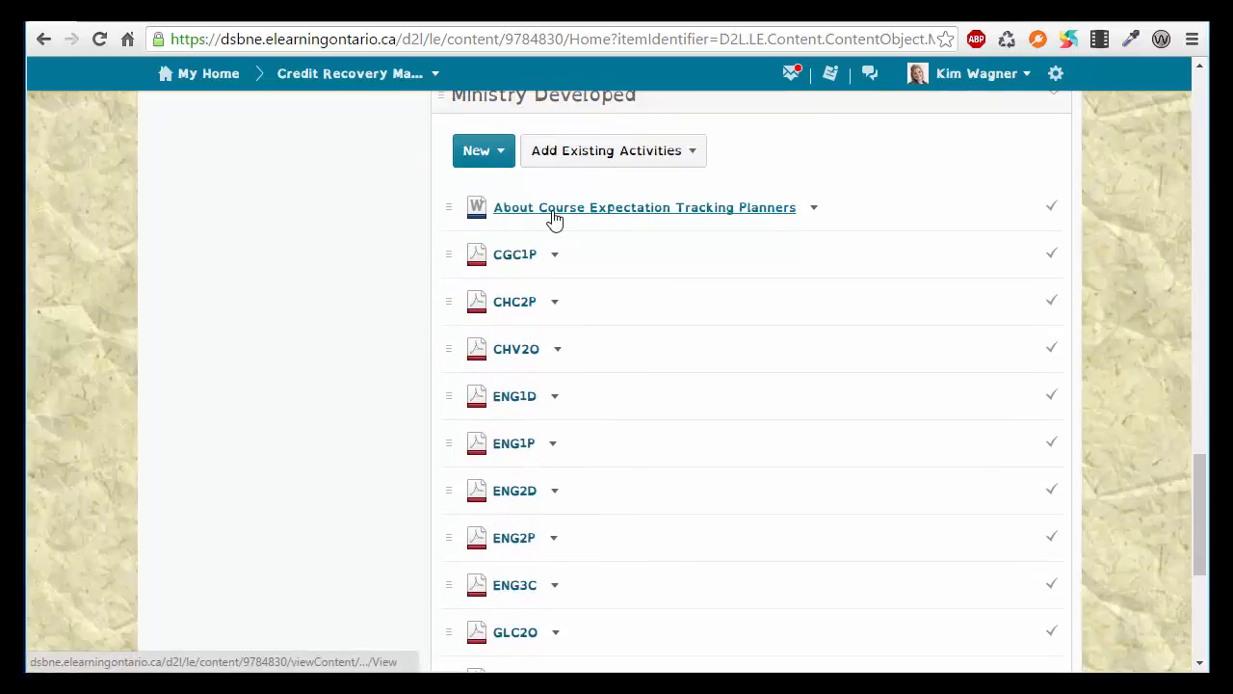
pyautogui.click(518, 258)
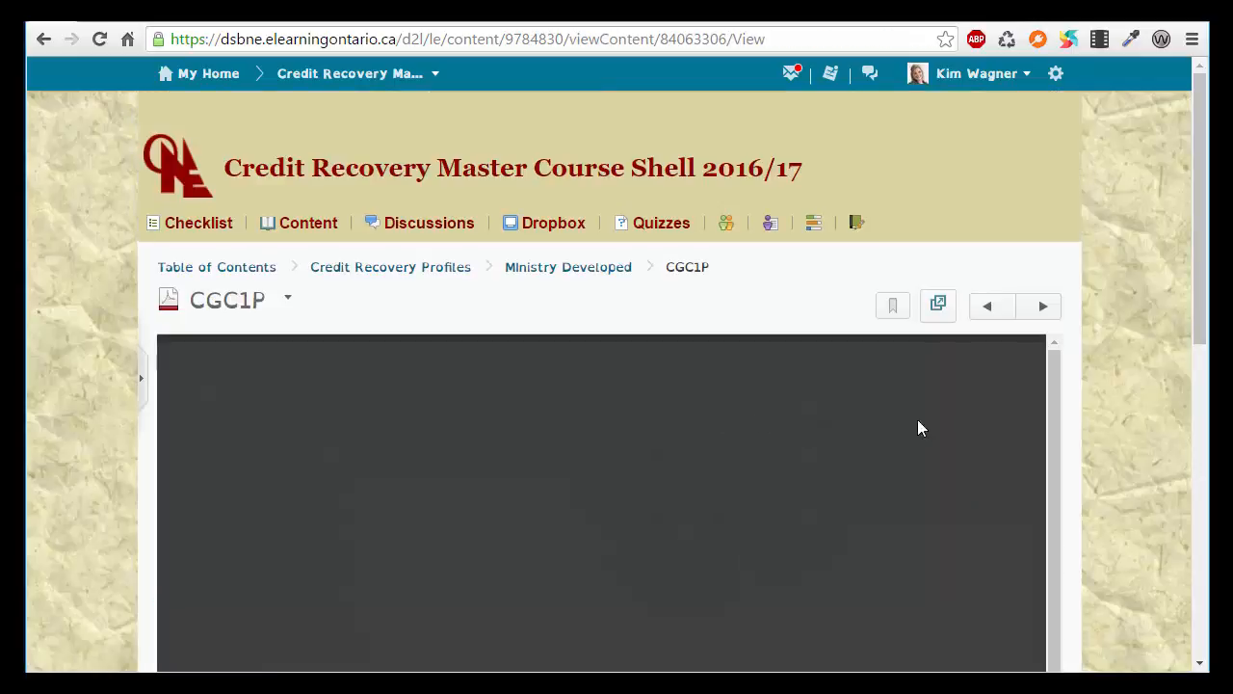
pyautogui.scroll(-2, 1188, 307)
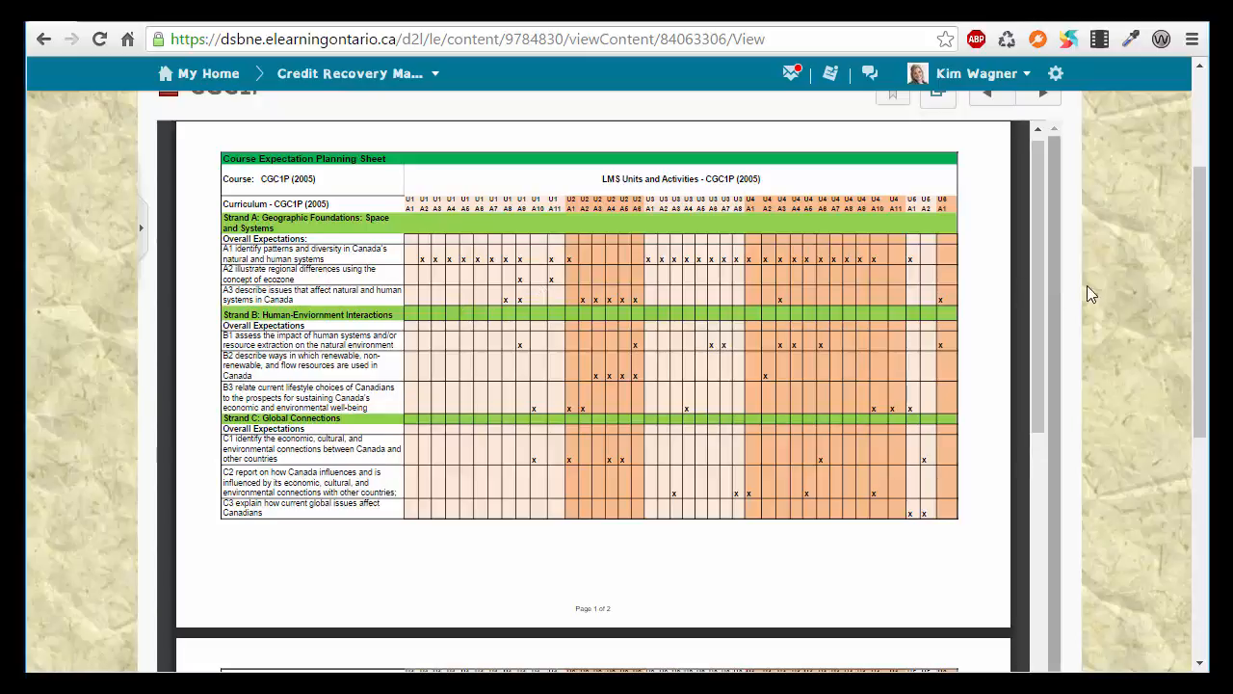
pyautogui.moveTo(1035, 273); pyautogui.dragTo(973, 238)
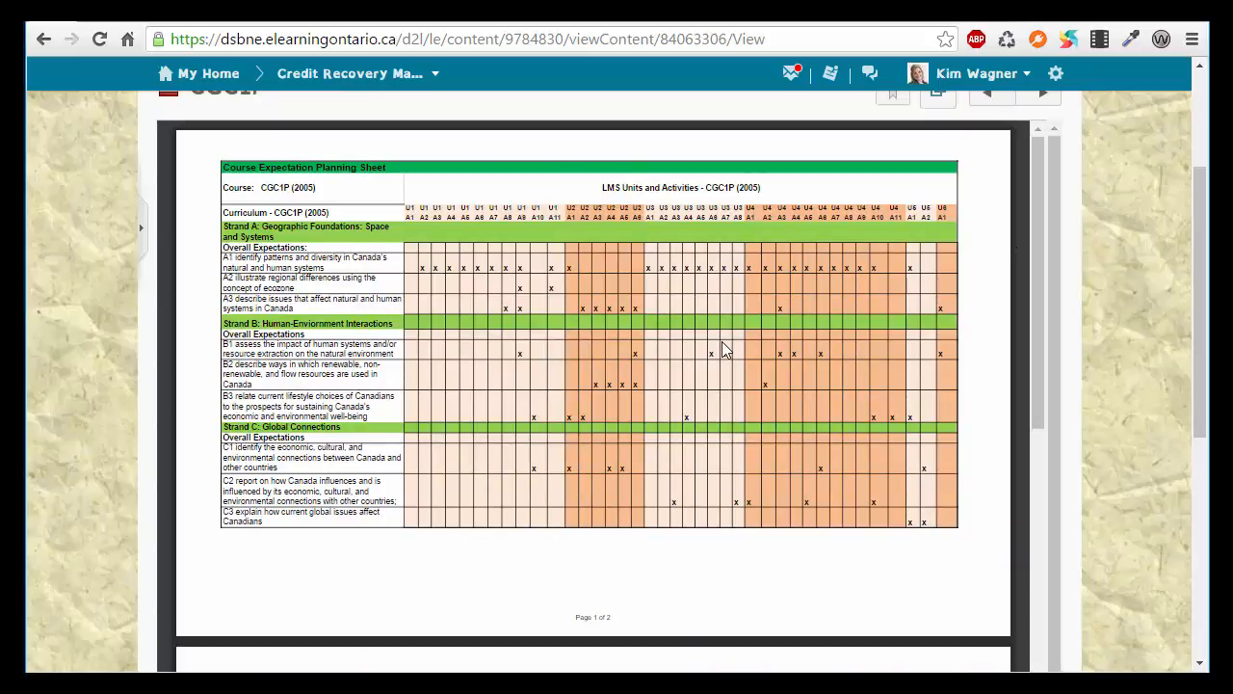
pyautogui.scroll(2, 593, 323)
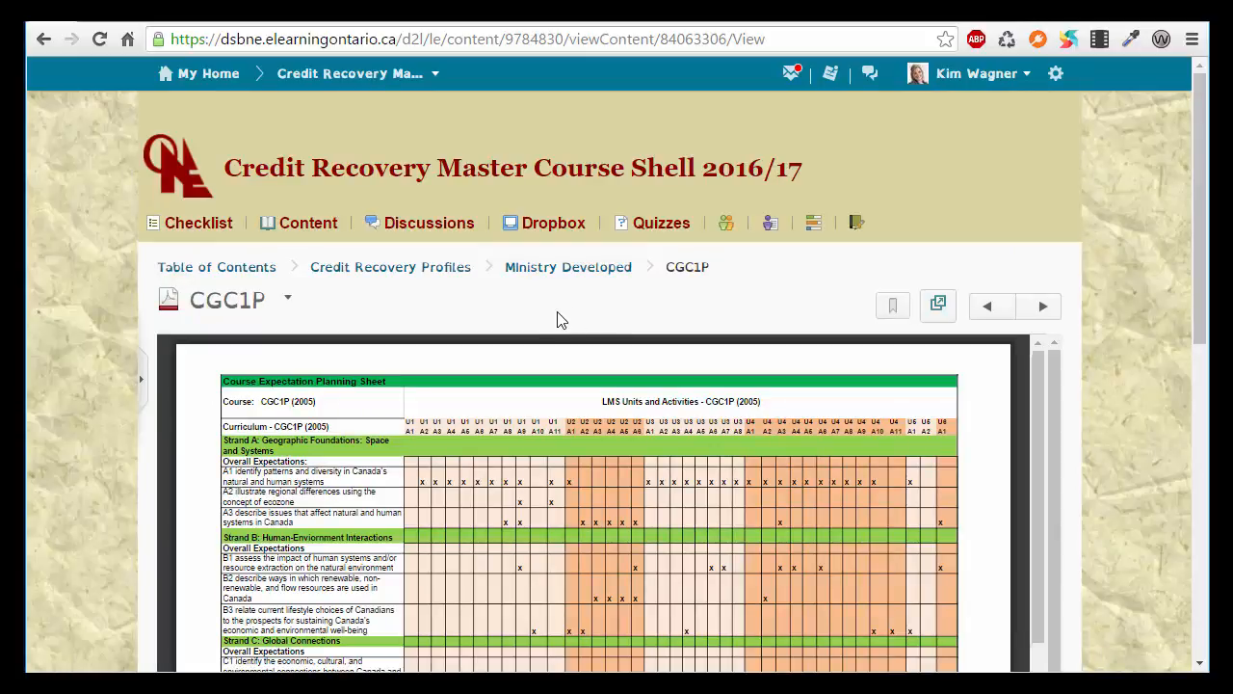
# From the Table of Contents, open the CGC1P unit U1 Diversity of Canada's Natural Landscapes and review its activities.
pyautogui.click(241, 272)
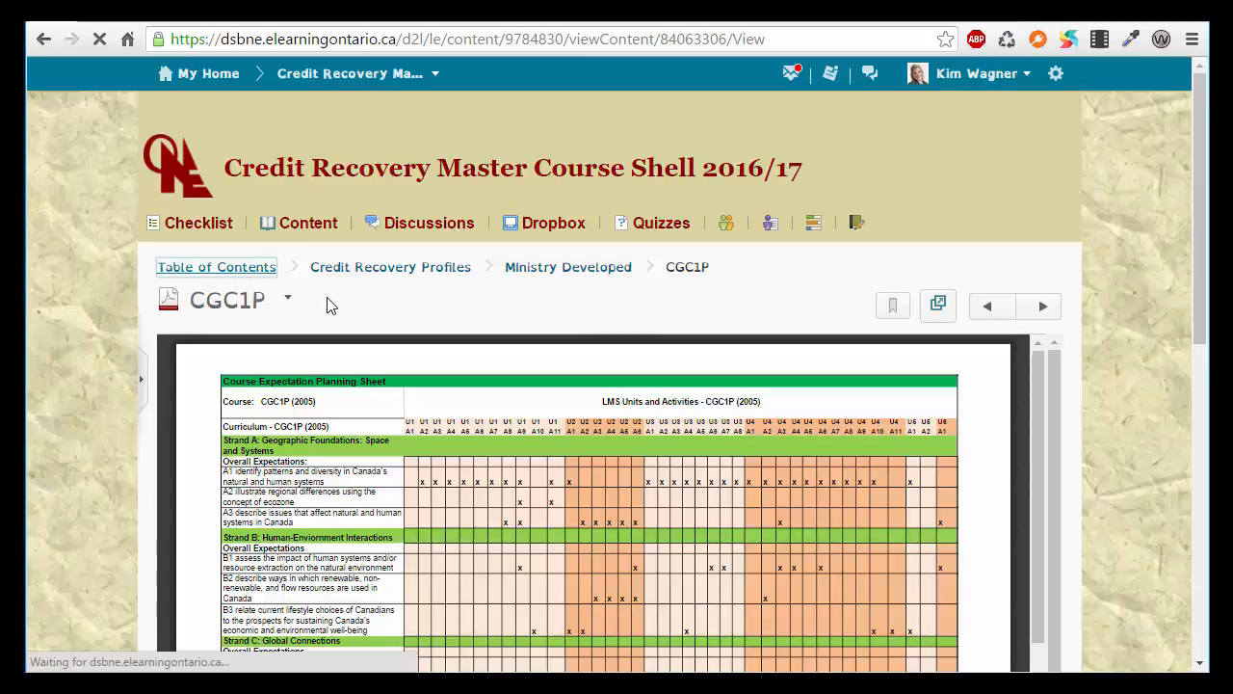
pyautogui.scroll(-3, 298, 542)
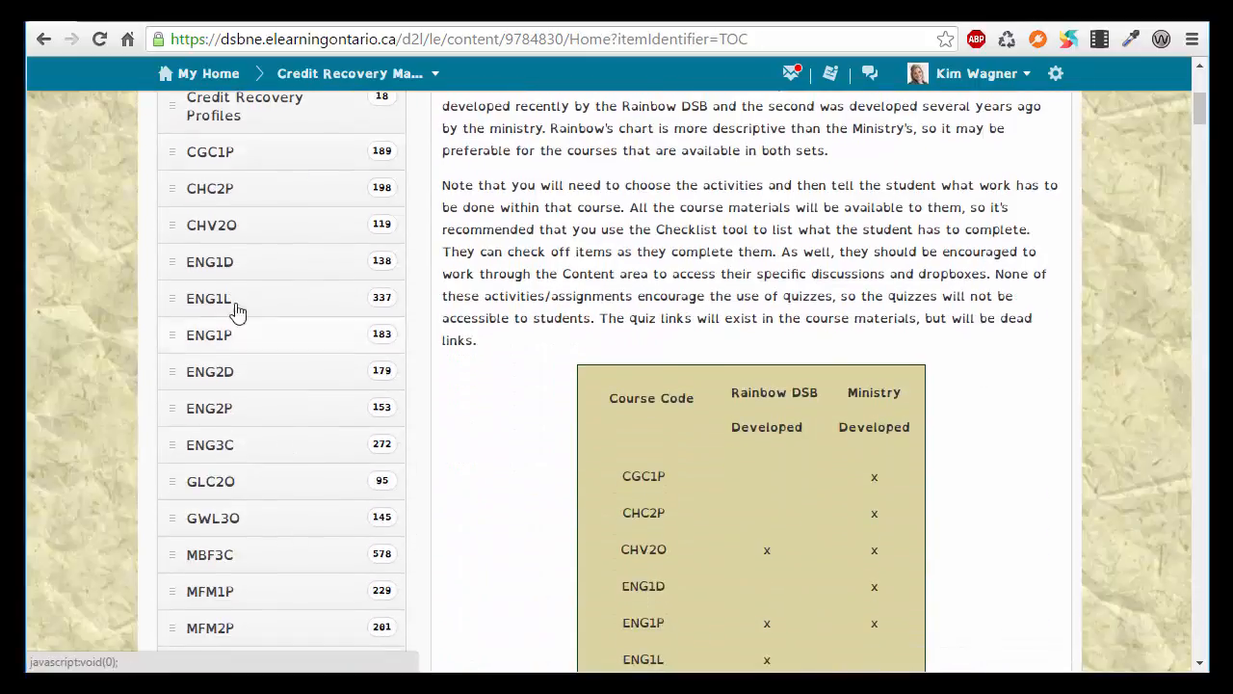
pyautogui.click(266, 159)
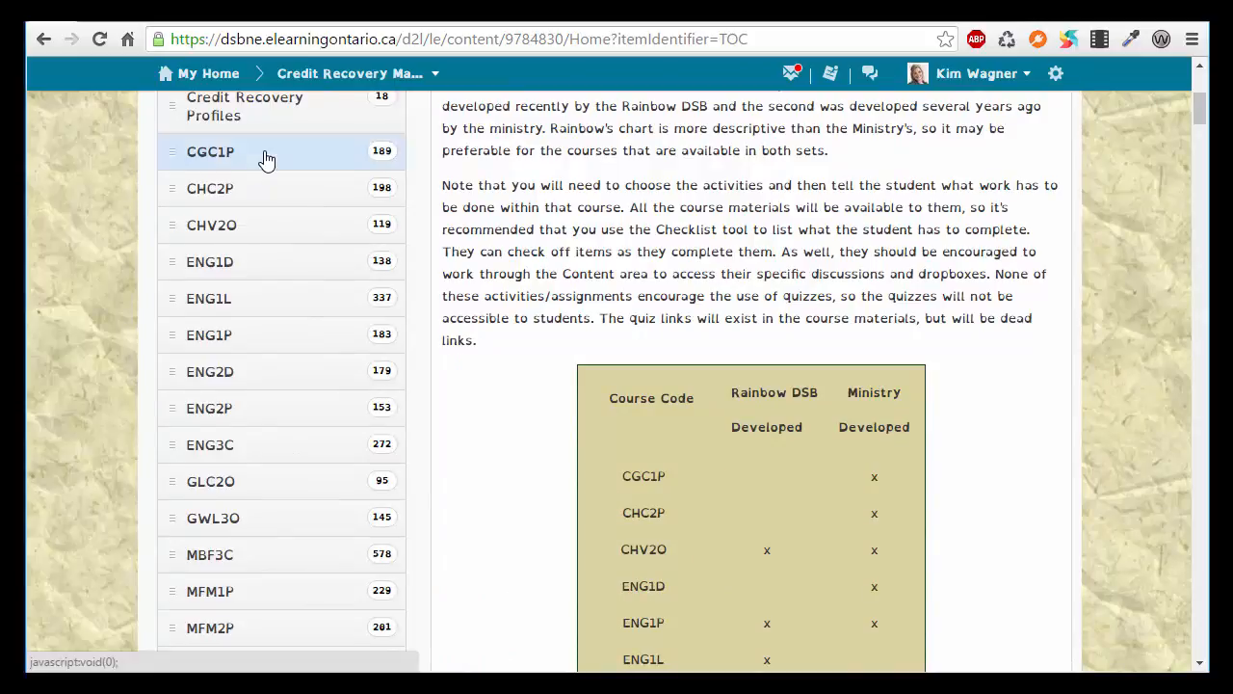
pyautogui.click(266, 224)
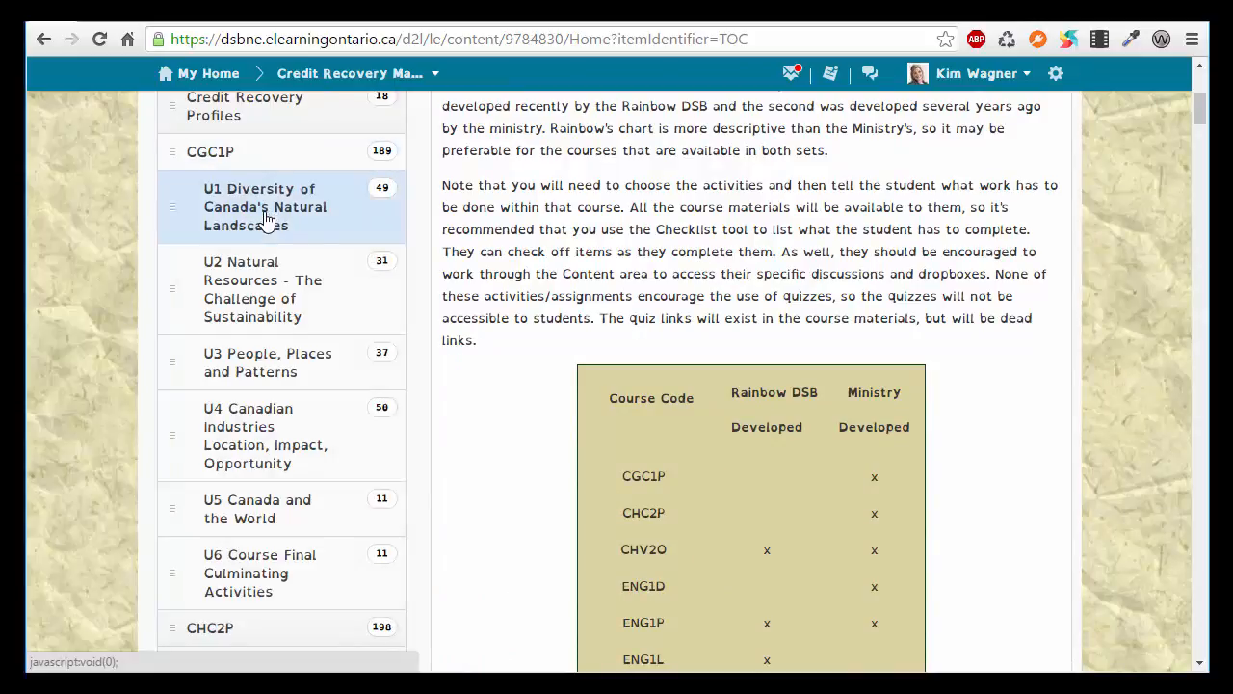
pyautogui.scroll(2, 605, 390)
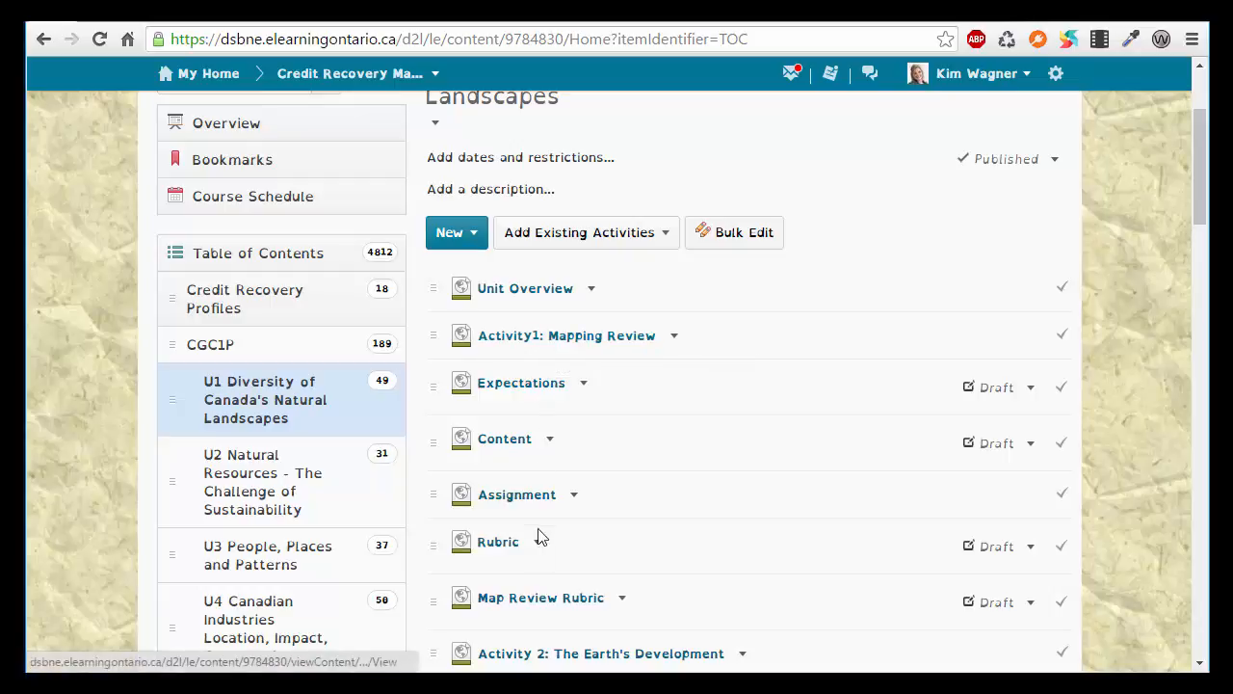
pyautogui.scroll(-3, 731, 490)
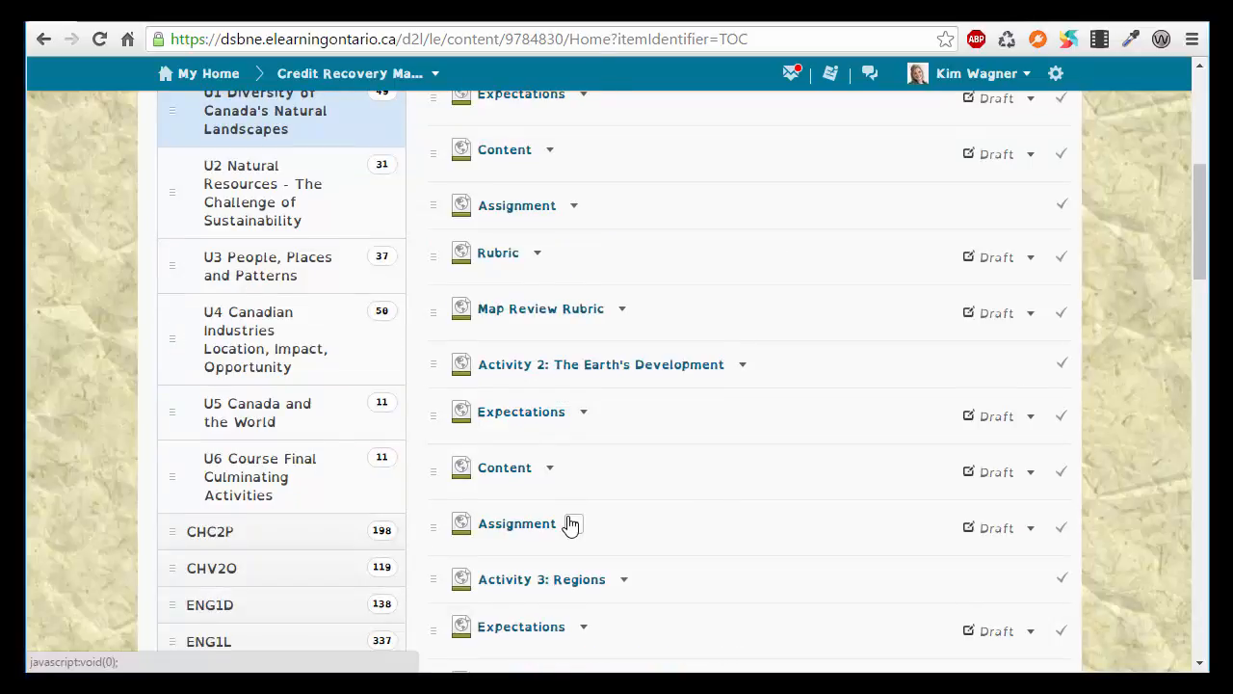
pyautogui.scroll(5, 885, 429)
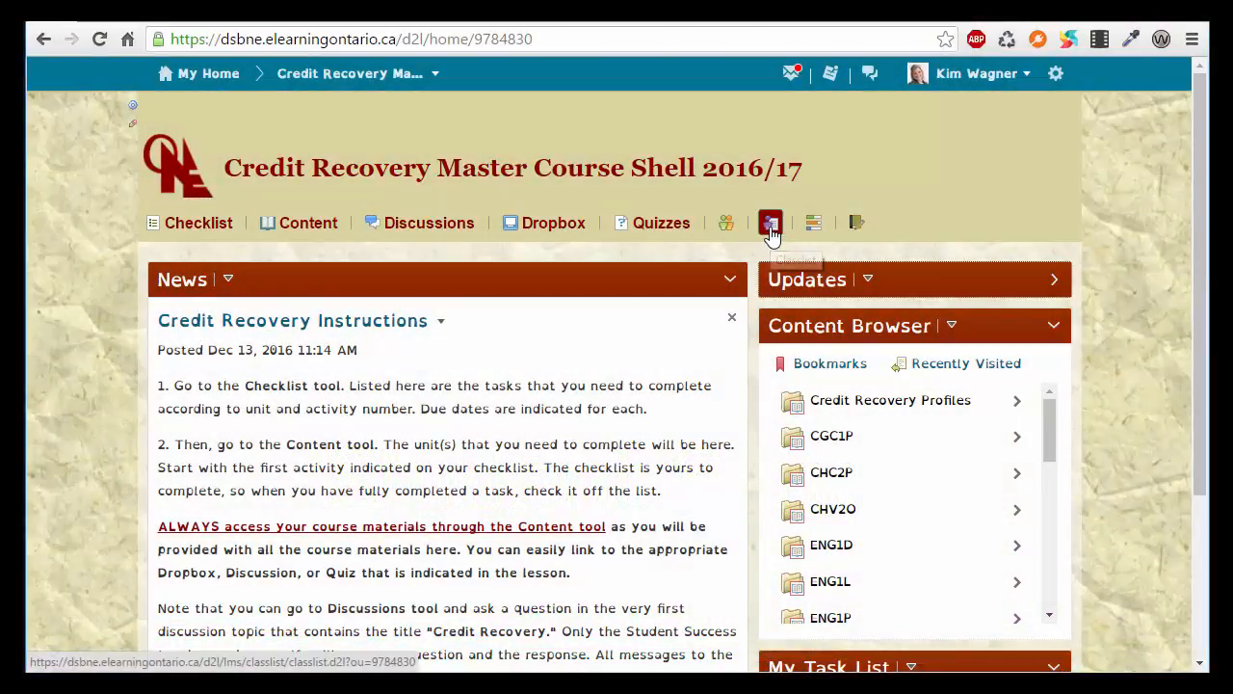
# Open the Classlist, start adding existing users as participants, and search for "demo student".
pyautogui.click(771, 226)
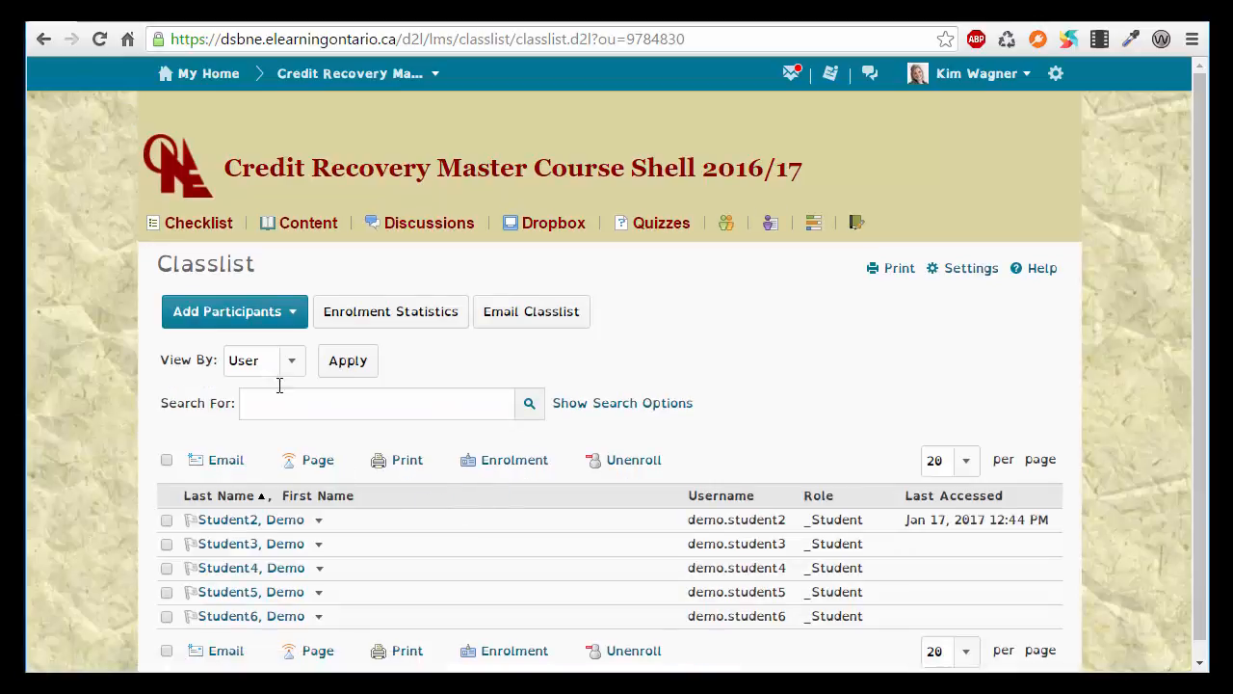
pyautogui.click(252, 319)
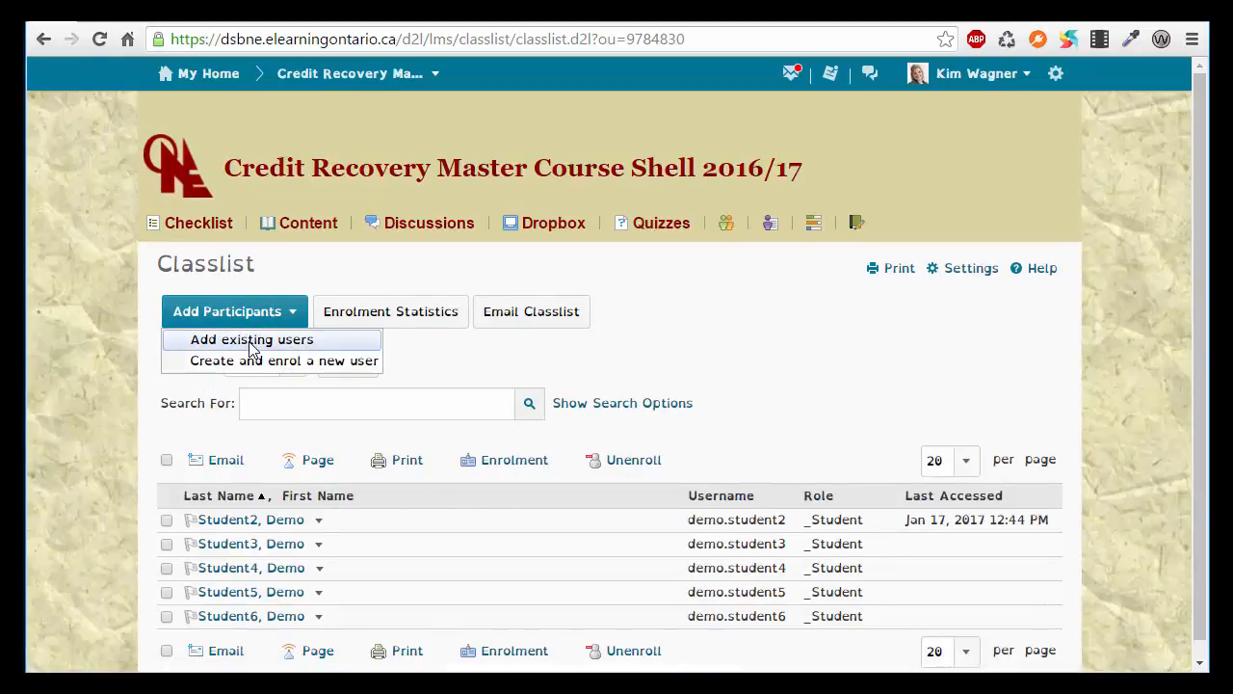
pyautogui.click(253, 341)
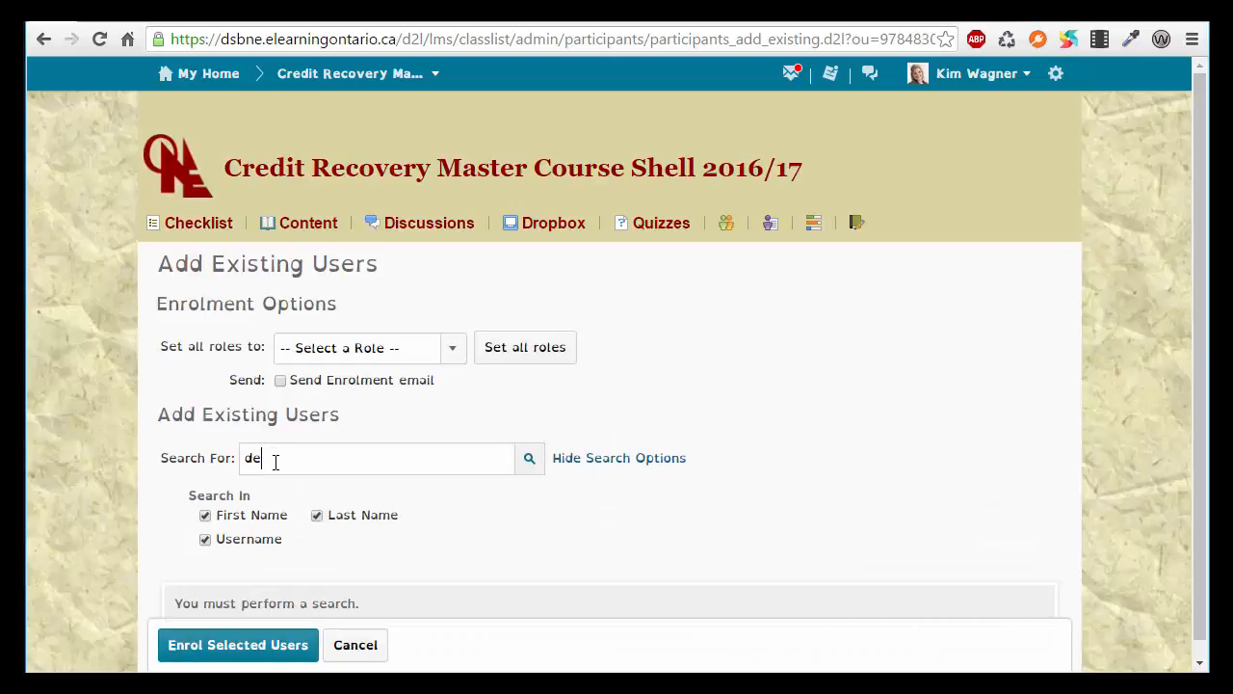
pyautogui.click(276, 462)
pyautogui.write('demo student')
pyautogui.press('Return')
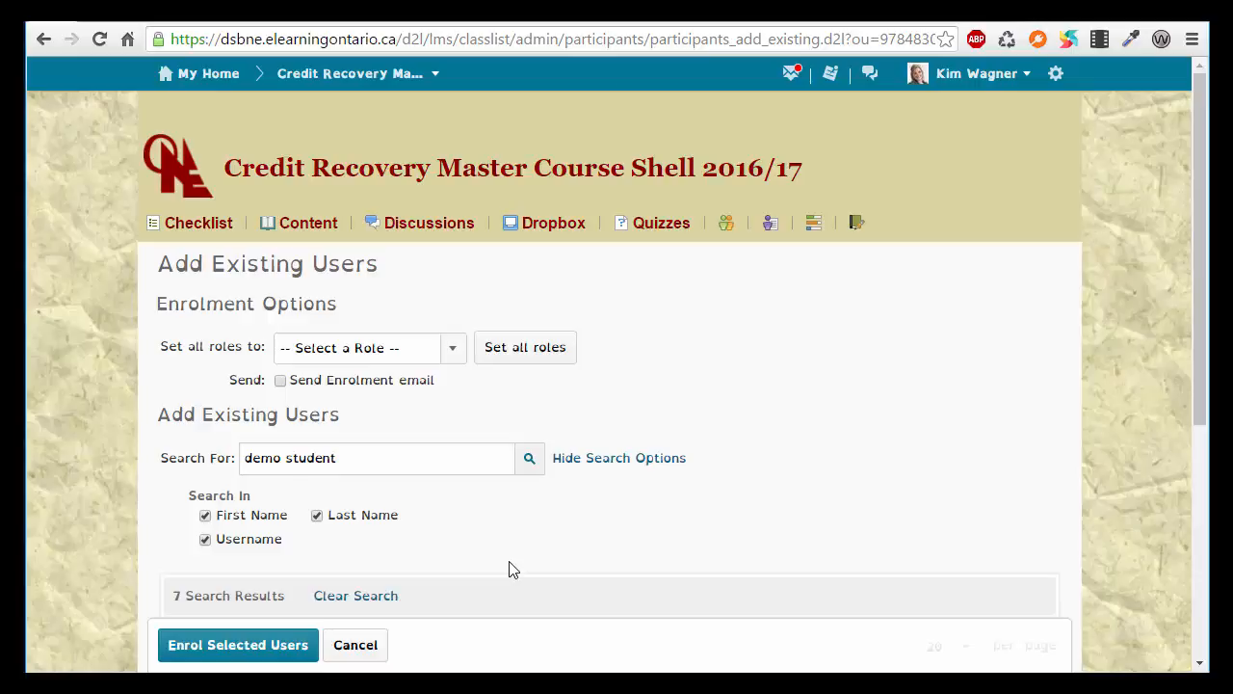
# Enrol the Student1 demo account from the search results with the _Student role.
pyautogui.scroll(-5, 511, 569)
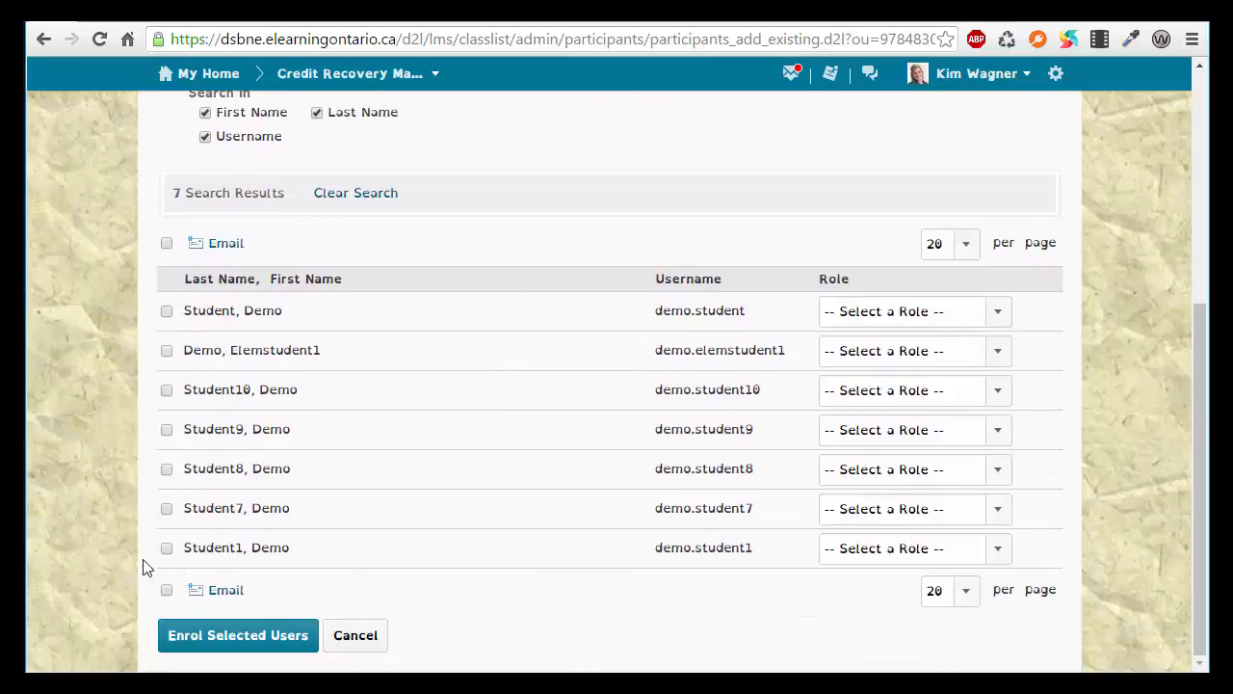
pyautogui.click(165, 548)
pyautogui.click(827, 555)
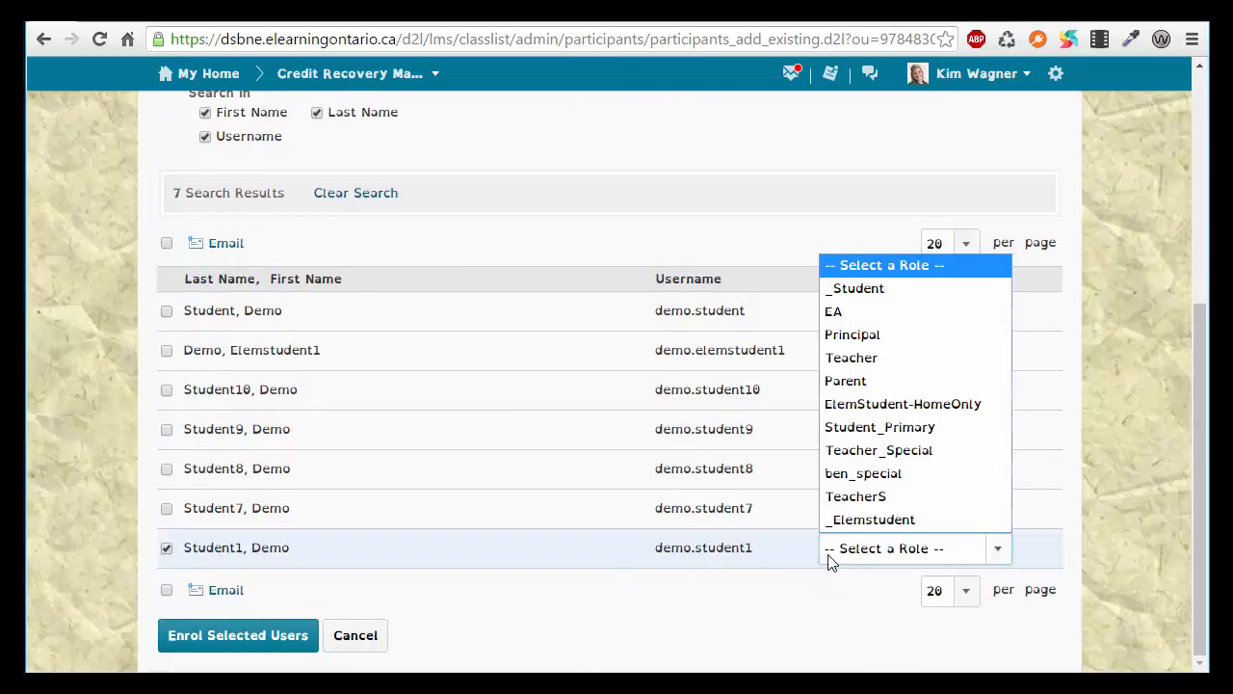
pyautogui.click(856, 289)
pyautogui.click(236, 639)
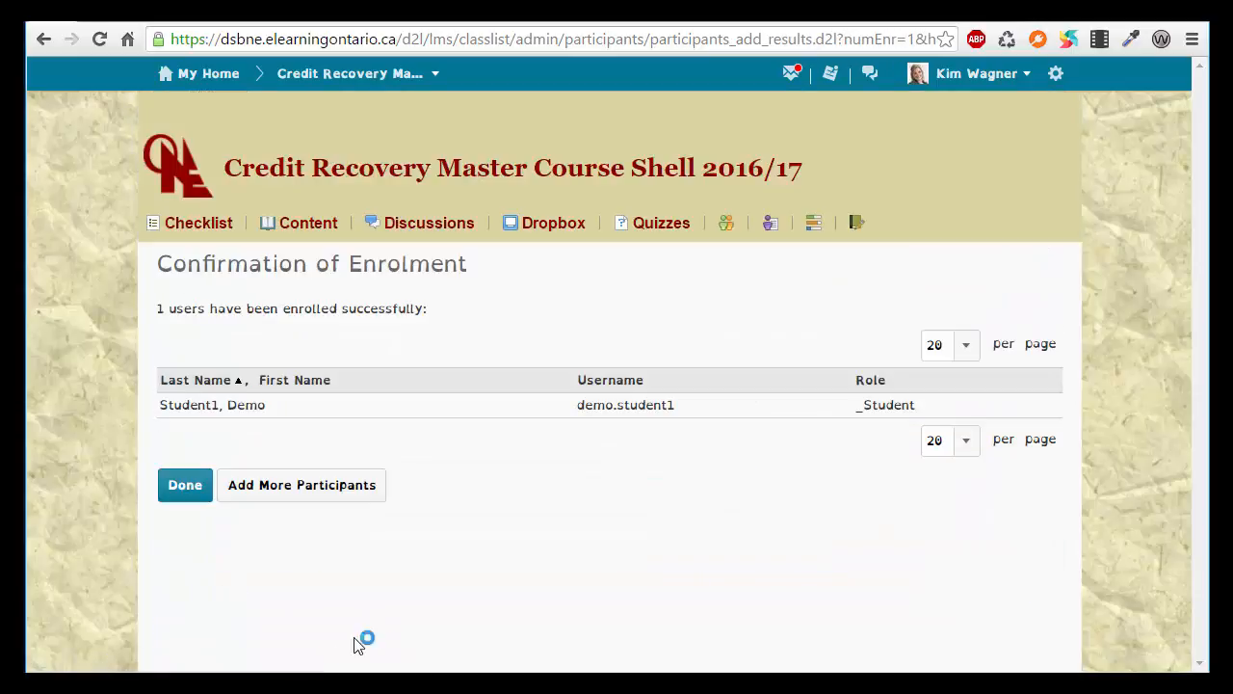
# Finish the enrolment confirmation and review the course groups listed in the Credit Recovery Course Groups category.
pyautogui.click(195, 493)
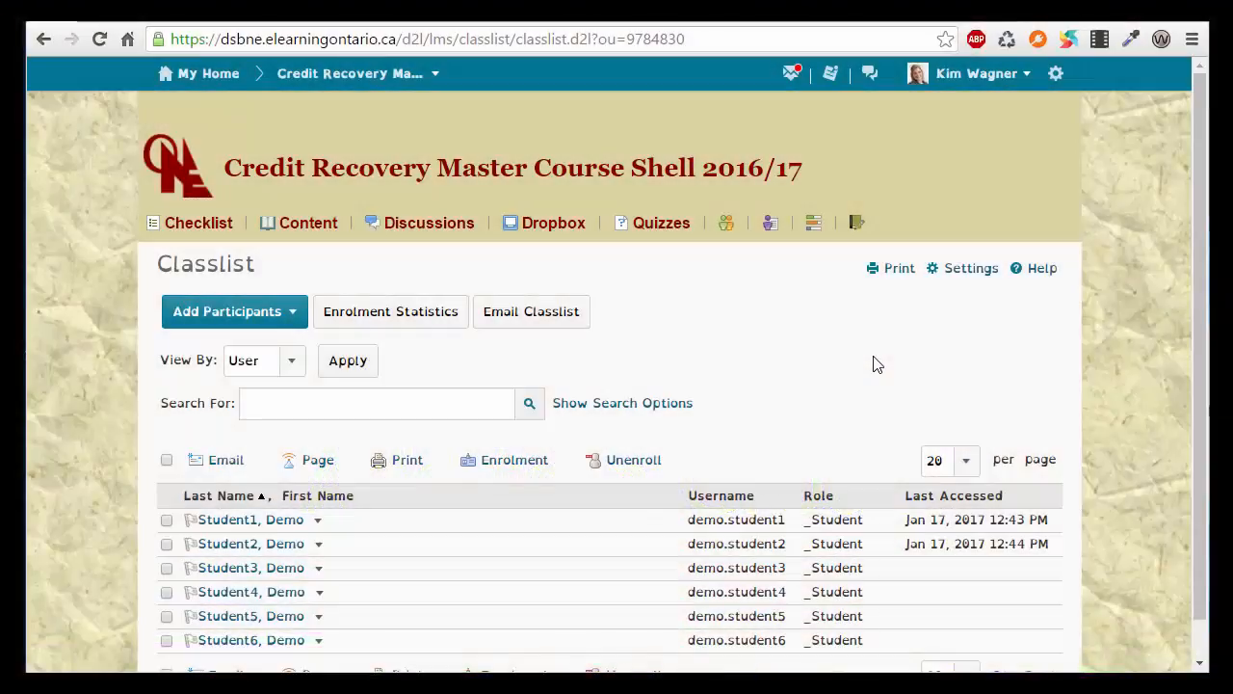
pyautogui.click(728, 229)
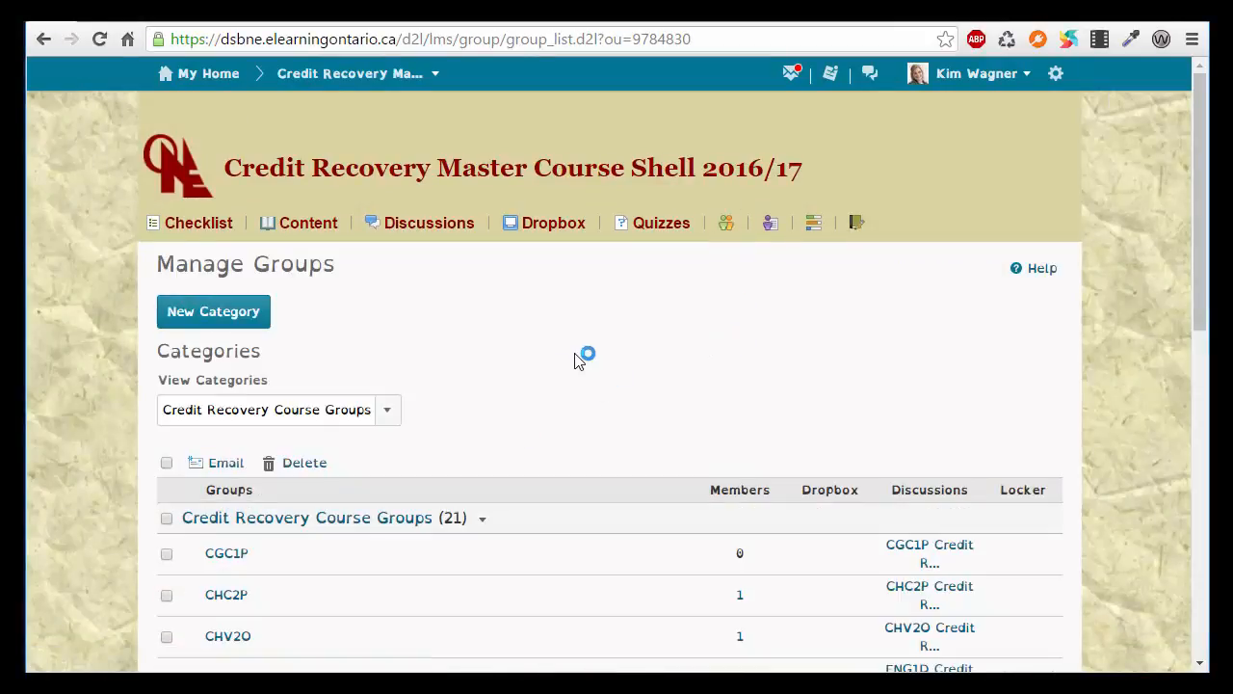
pyautogui.scroll(-2, 578, 359)
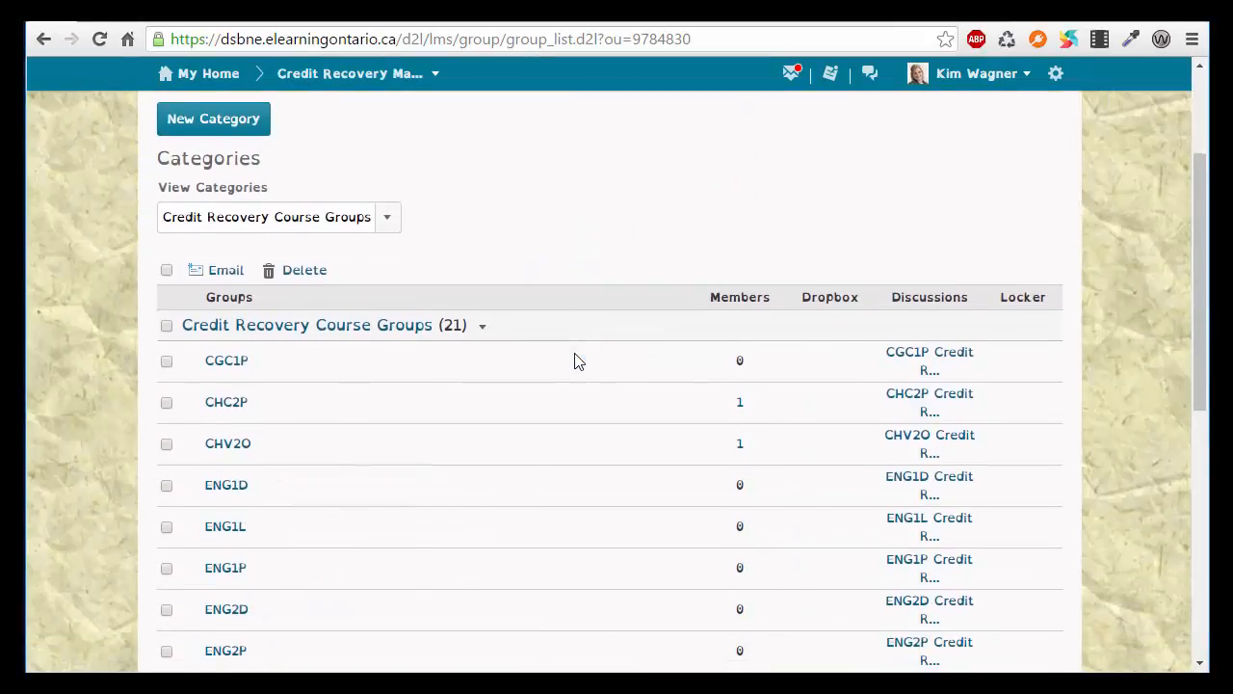
pyautogui.scroll(-3, 576, 358)
pyautogui.scroll(-3, 576, 362)
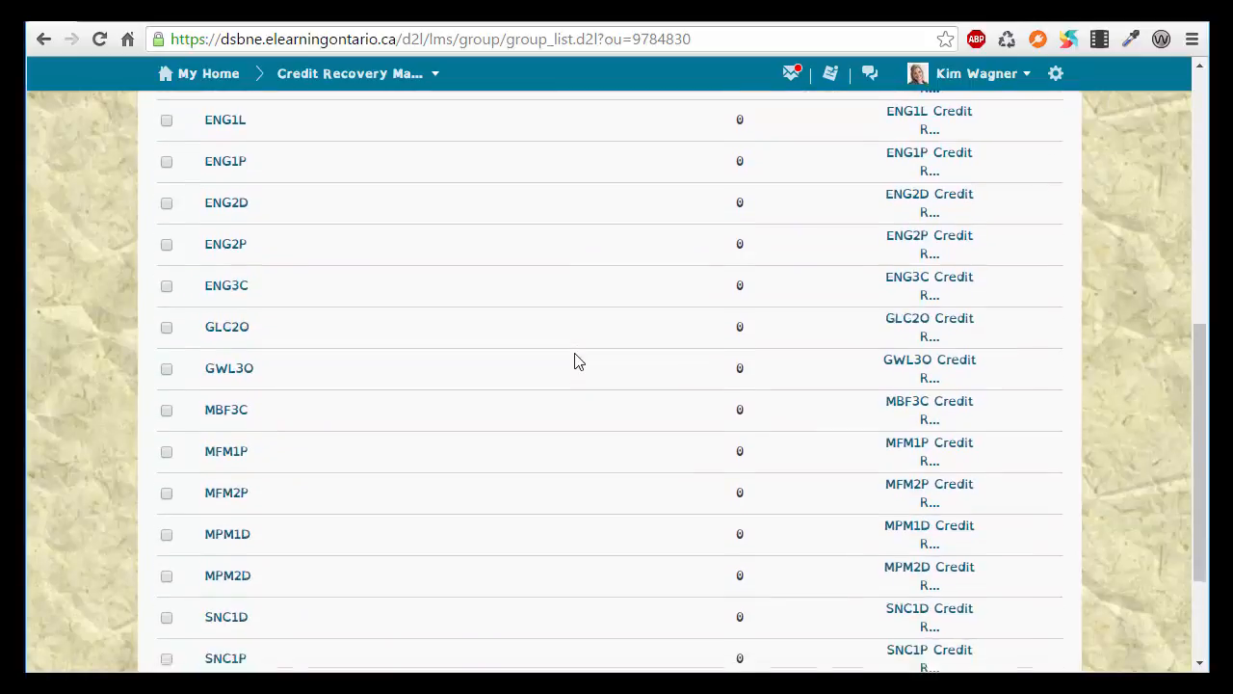
pyautogui.scroll(6, 573, 359)
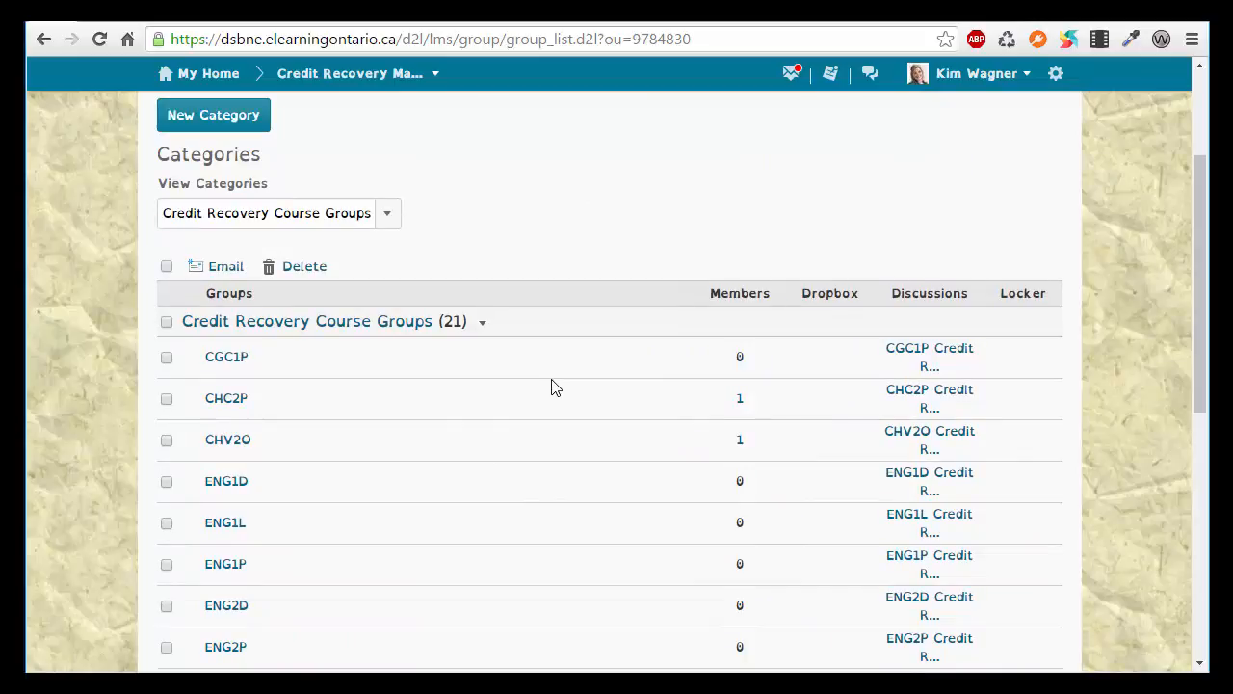
# Enrol the Student1 demo account in the CGC1P group and save the enrolment.
pyautogui.click(231, 364)
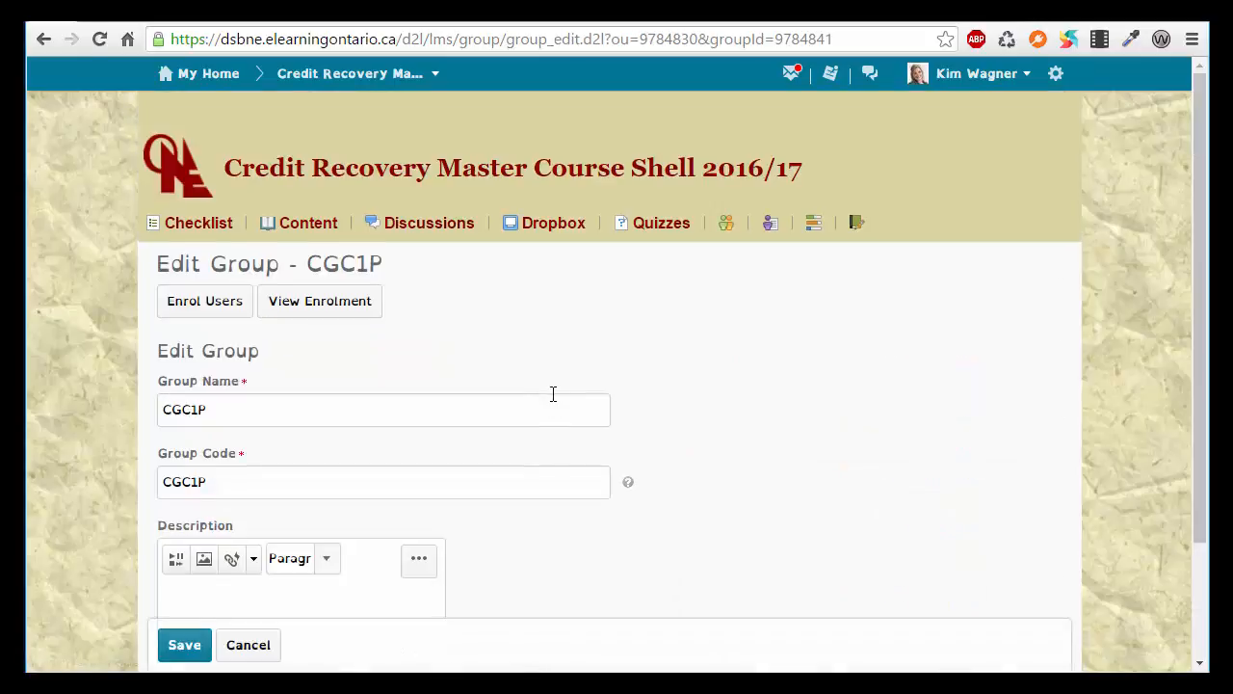
pyautogui.click(222, 311)
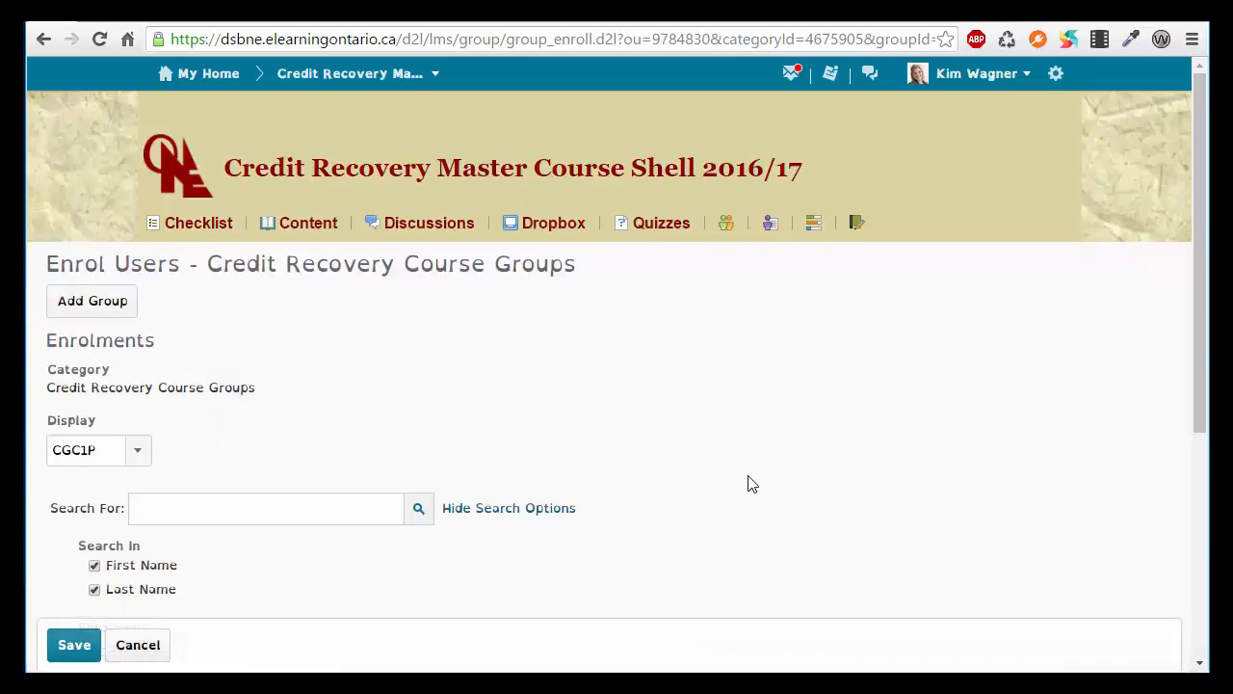
pyautogui.scroll(-4, 752, 484)
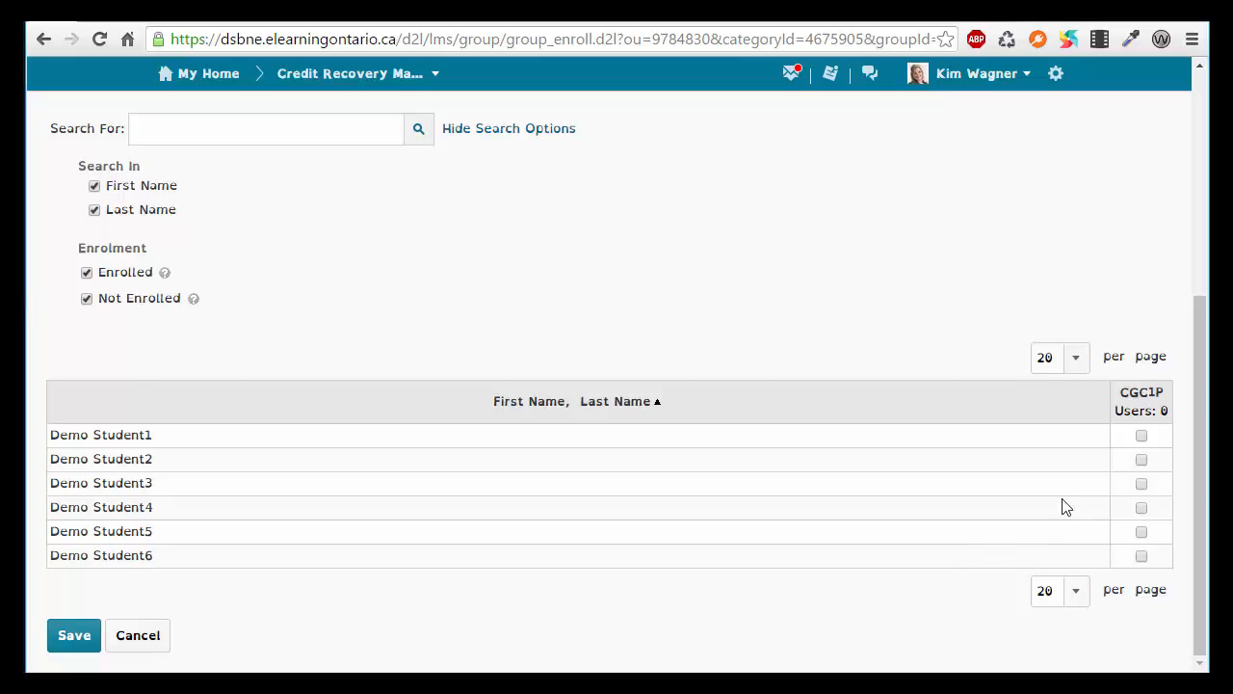
pyautogui.click(1141, 436)
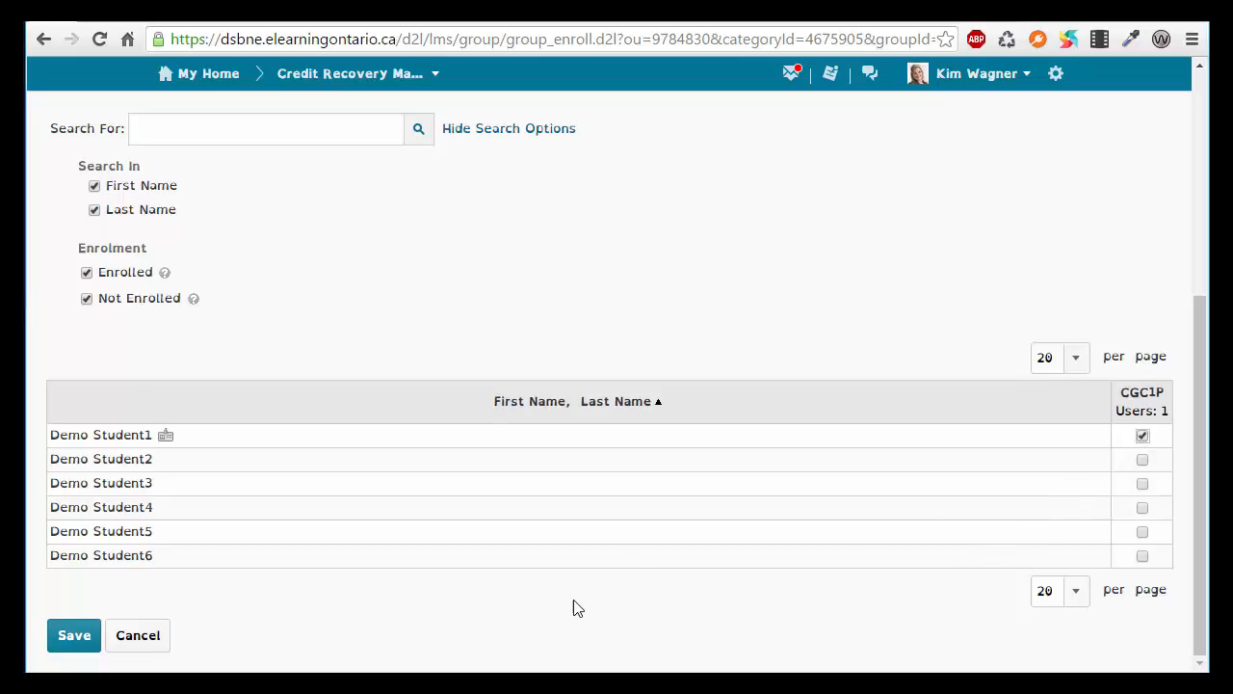
pyautogui.click(56, 639)
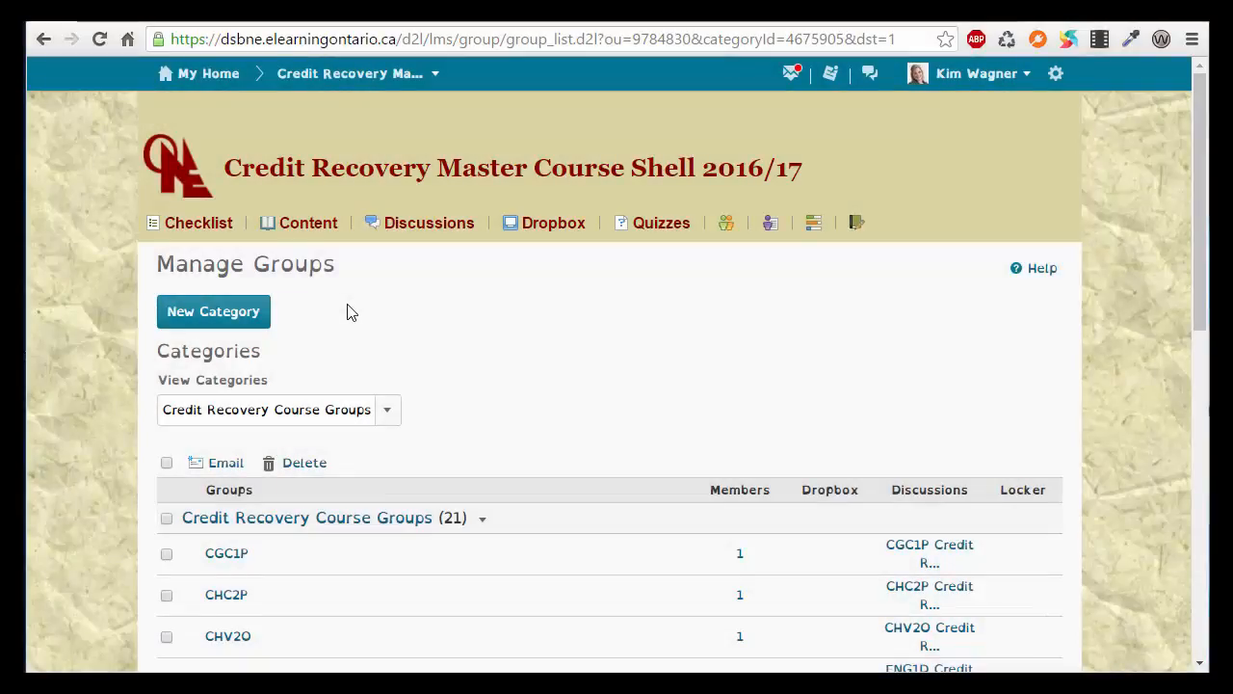
# Open the CGC1P checklist for editing and review its properties, categories and items.
pyautogui.click(200, 231)
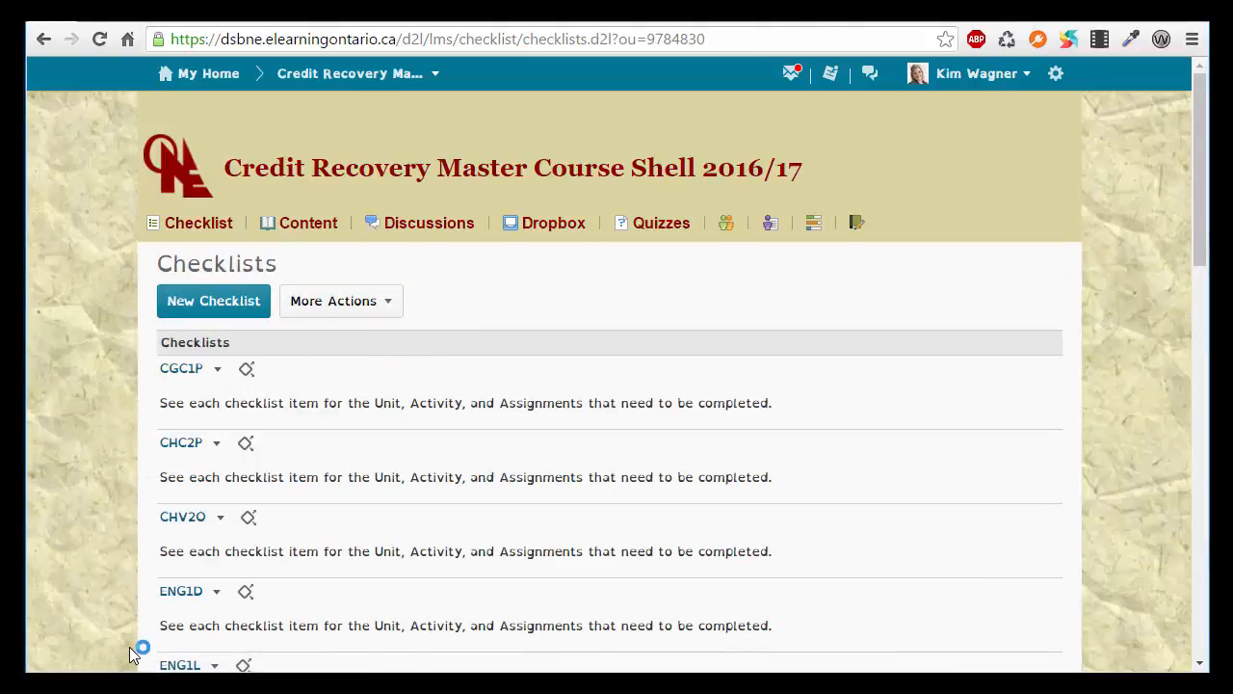
pyautogui.scroll(-2, 129, 617)
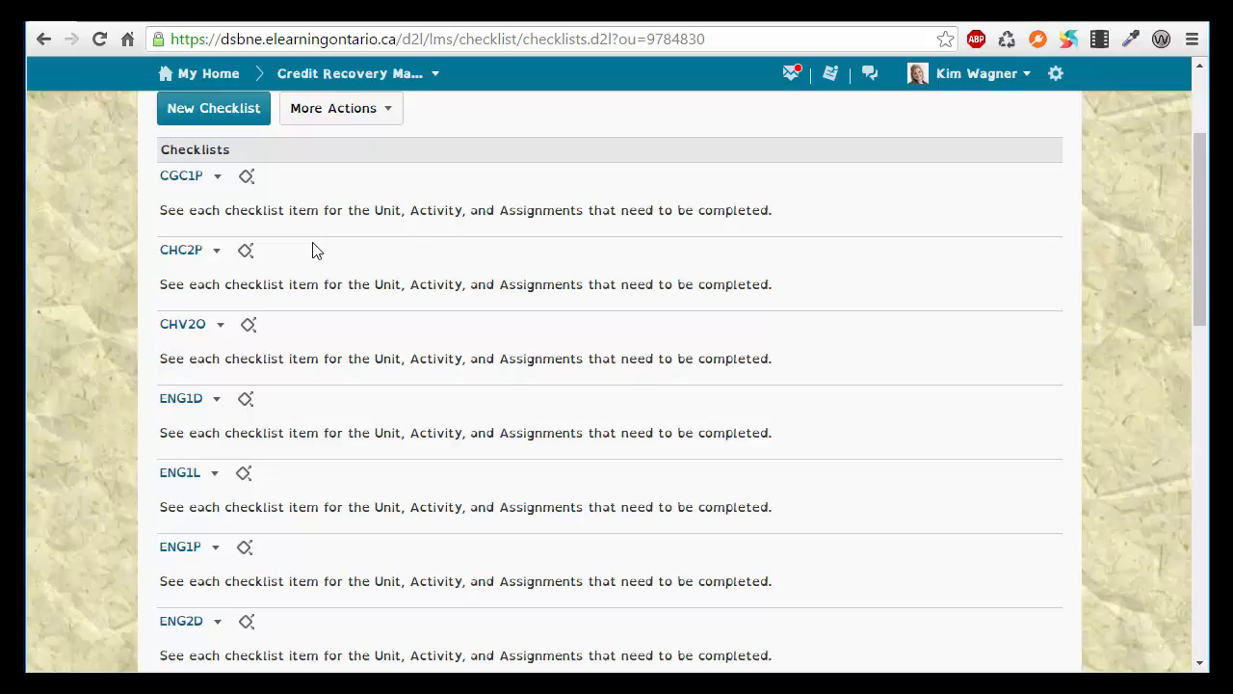
pyautogui.click(183, 176)
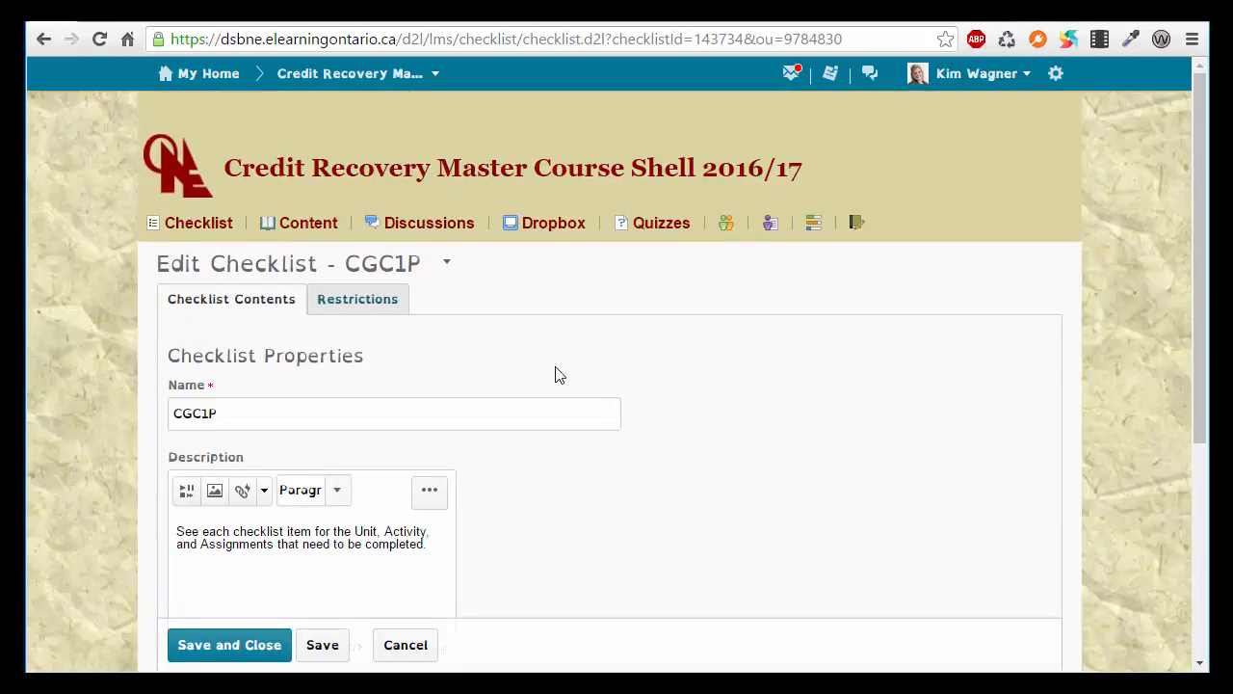
pyautogui.scroll(-3, 728, 488)
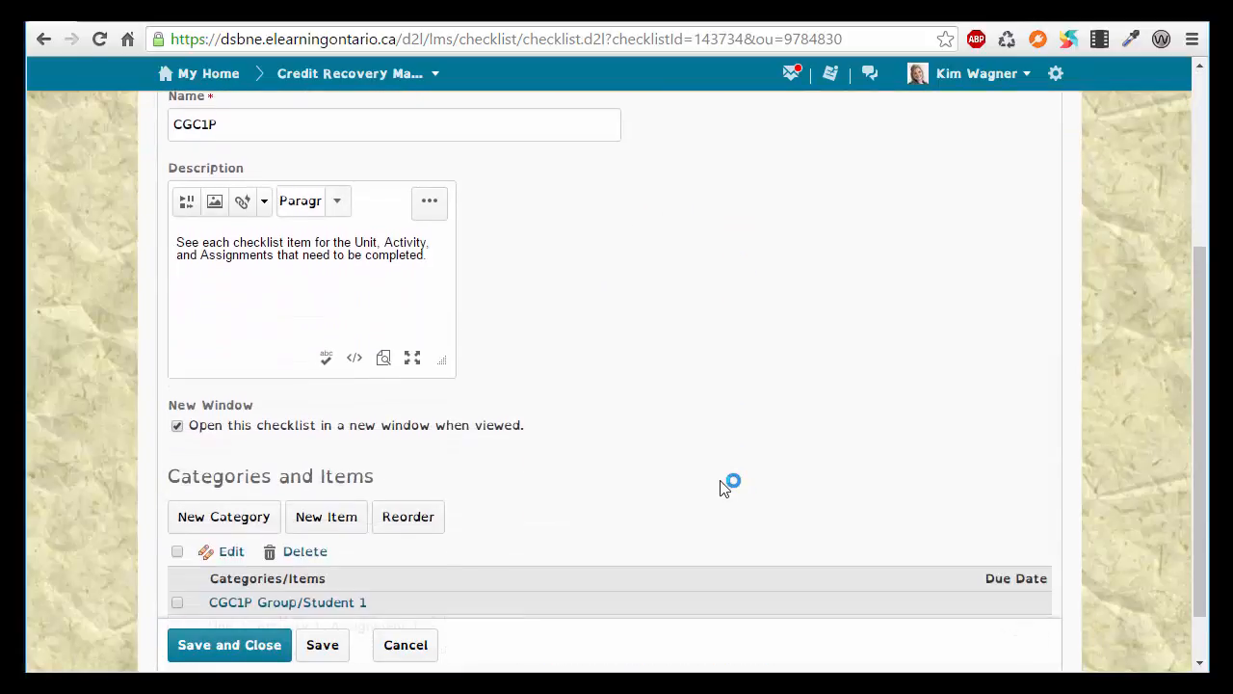
pyautogui.scroll(-1, 725, 488)
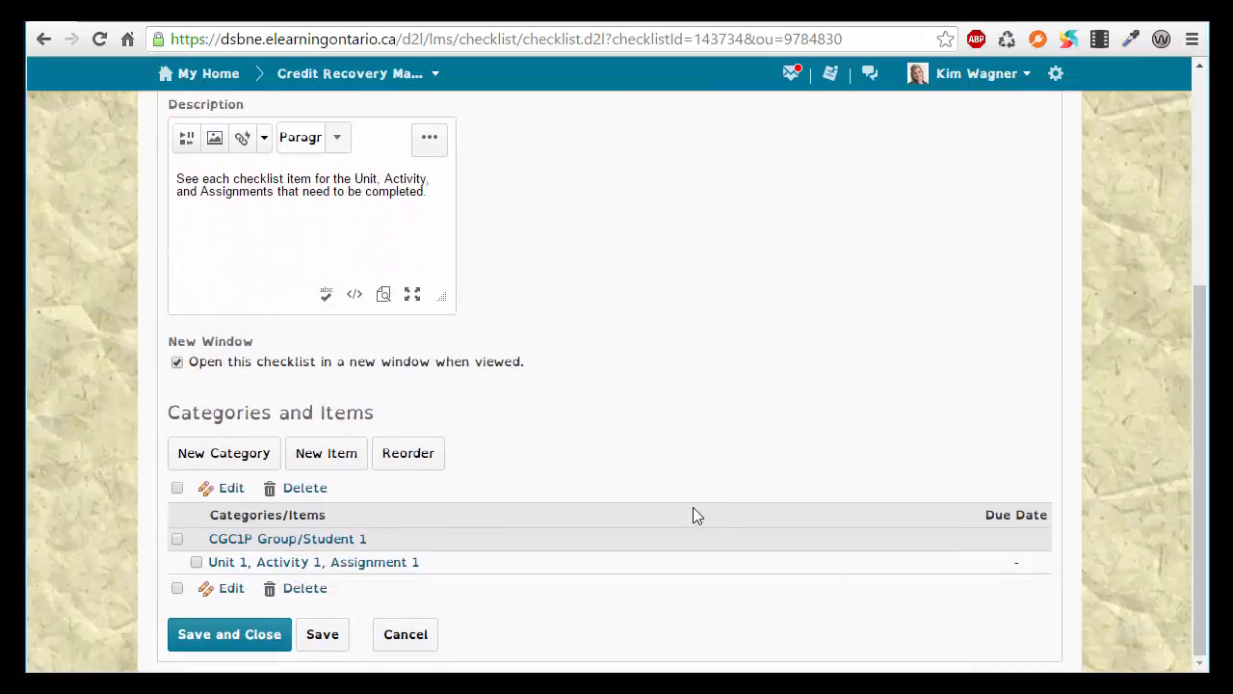
# Check the CGC1P checklist's release conditions under Restrictions and return to the checklist contents.
pyautogui.scroll(5, 692, 503)
pyautogui.click(355, 303)
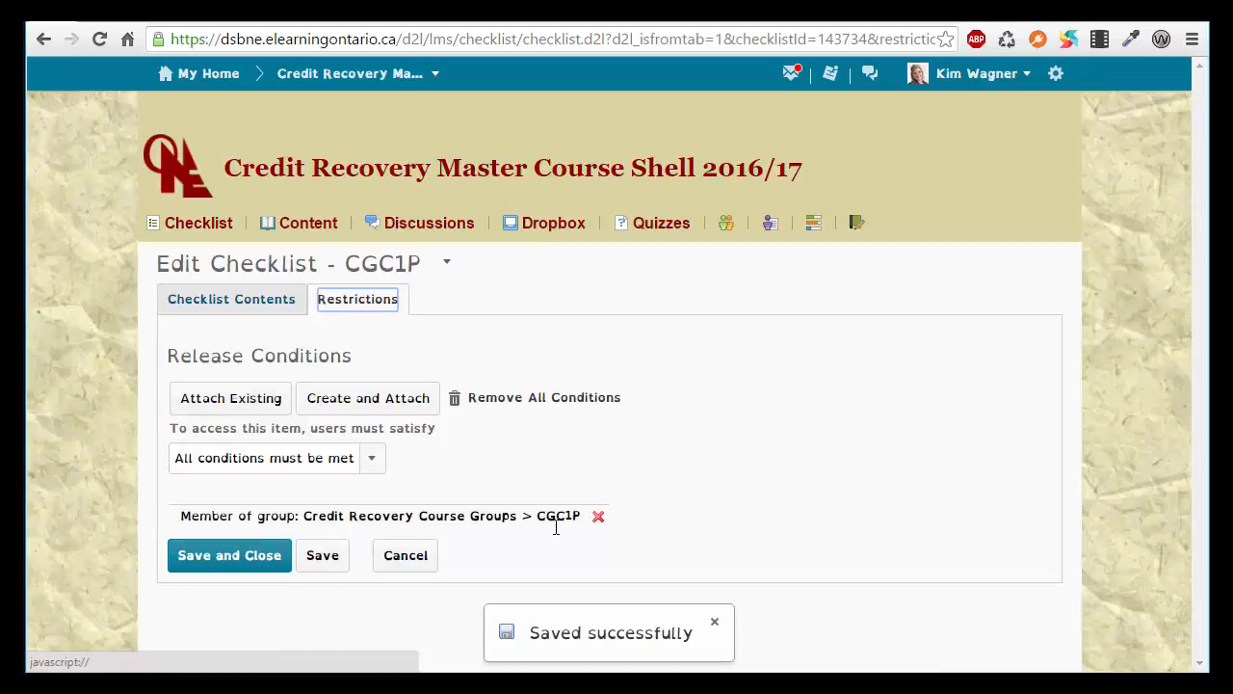
pyautogui.click(204, 300)
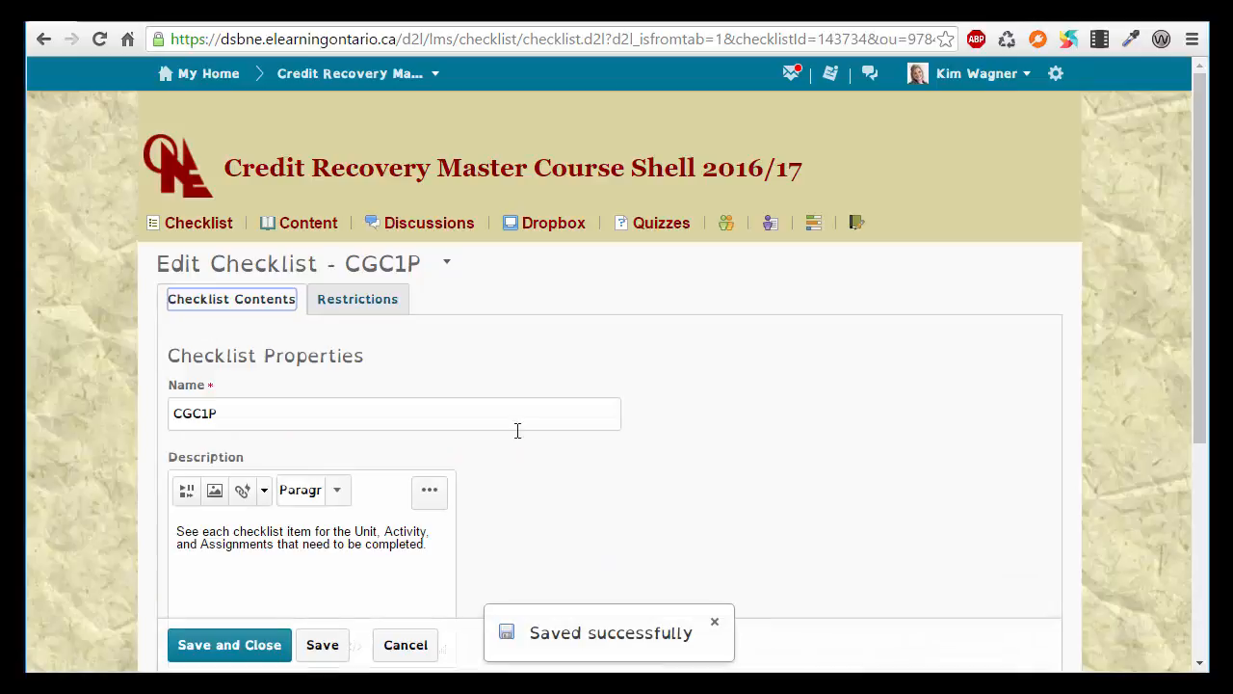
# Add the item "Unit 1, Activity 2, Assignment 2" to the CGC1P Group/Student 1 category, then save and close the checklist.
pyautogui.scroll(-2, 551, 509)
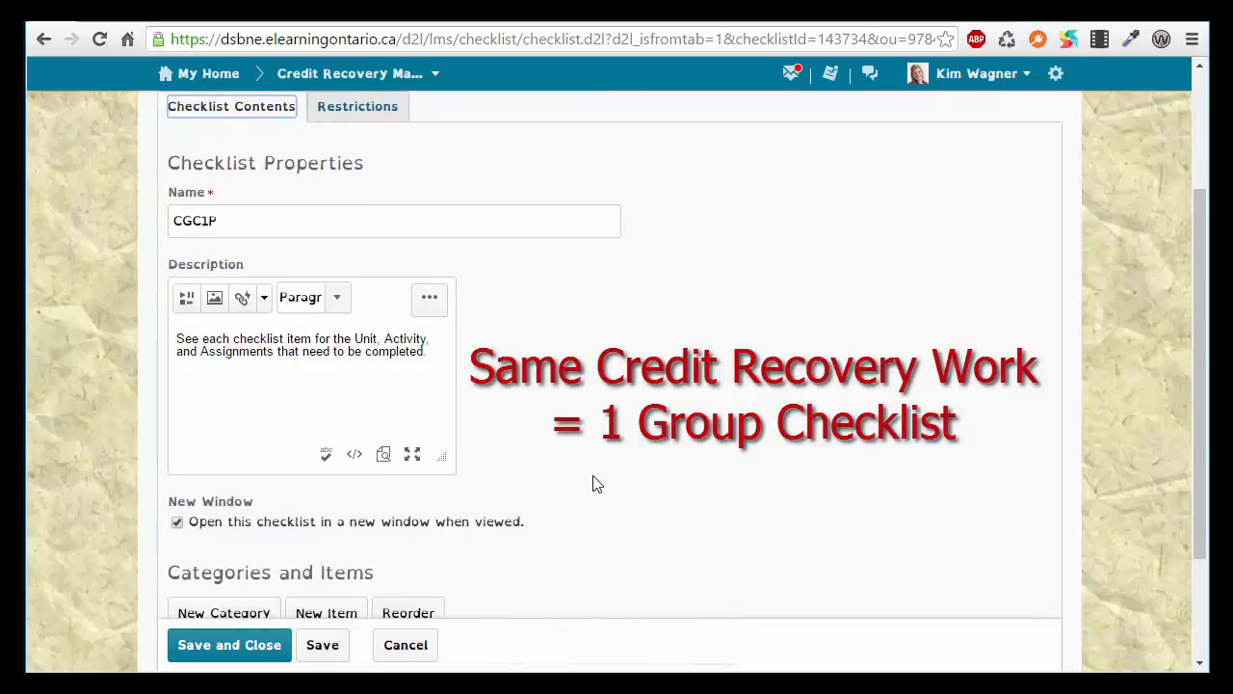
pyautogui.scroll(-2, 593, 482)
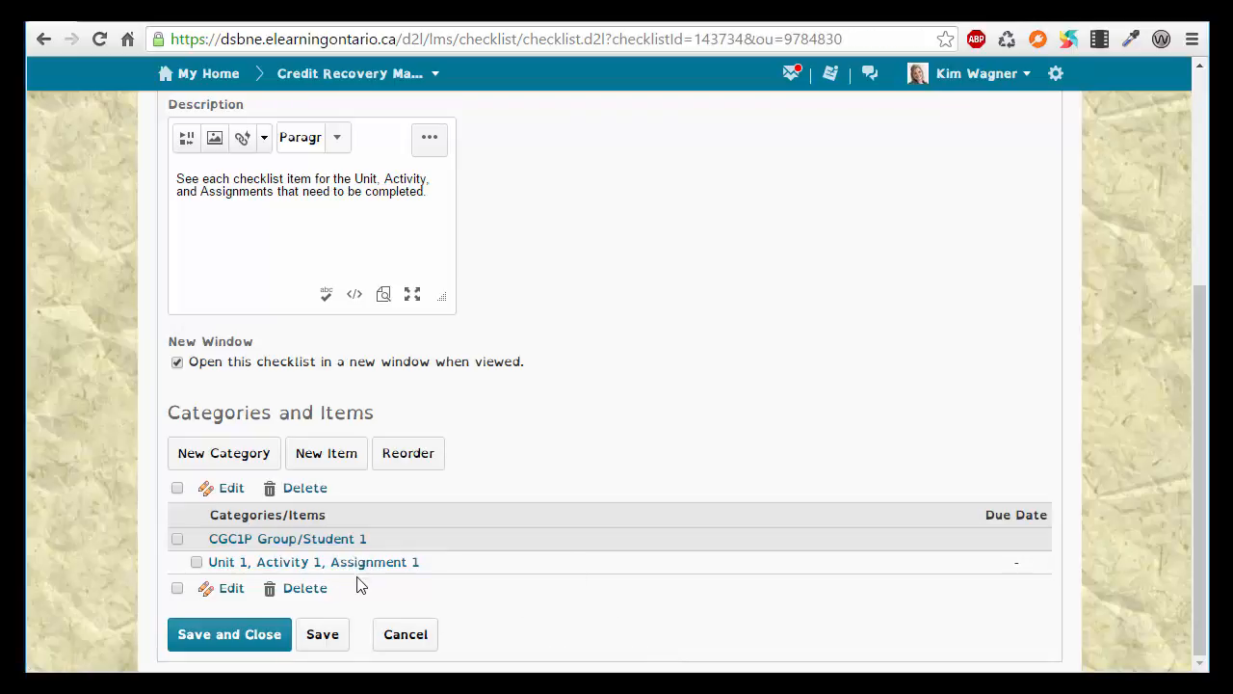
pyautogui.click(339, 463)
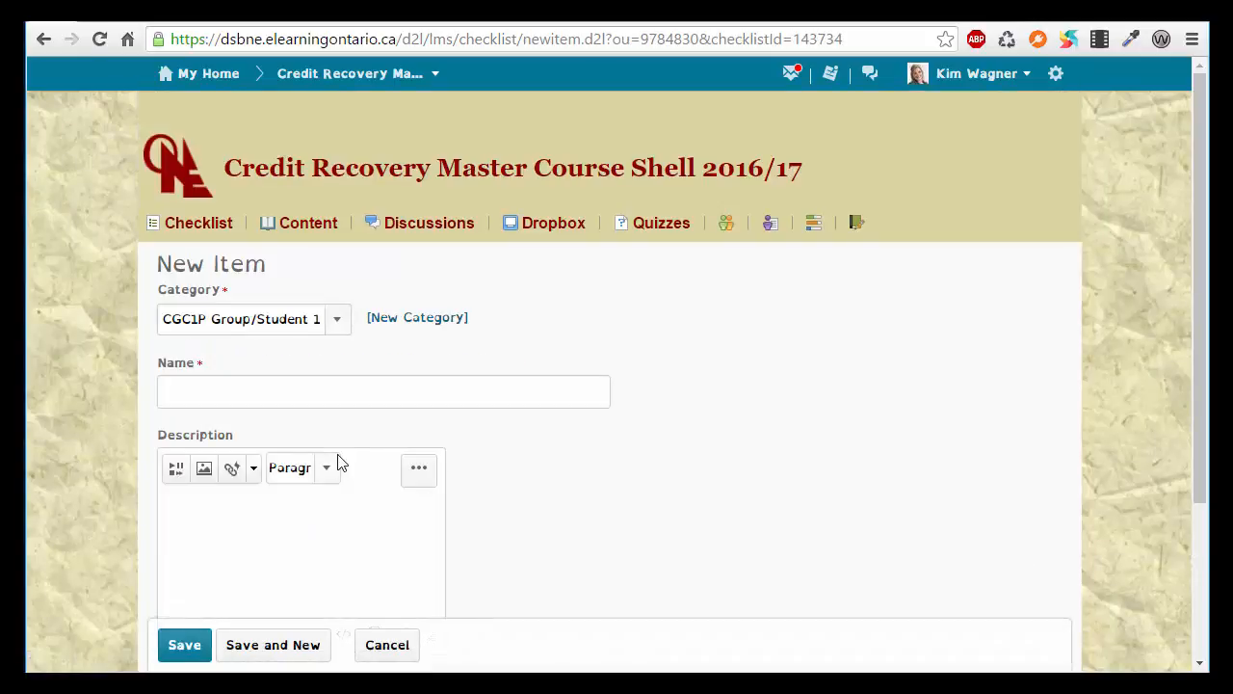
pyautogui.click(225, 389)
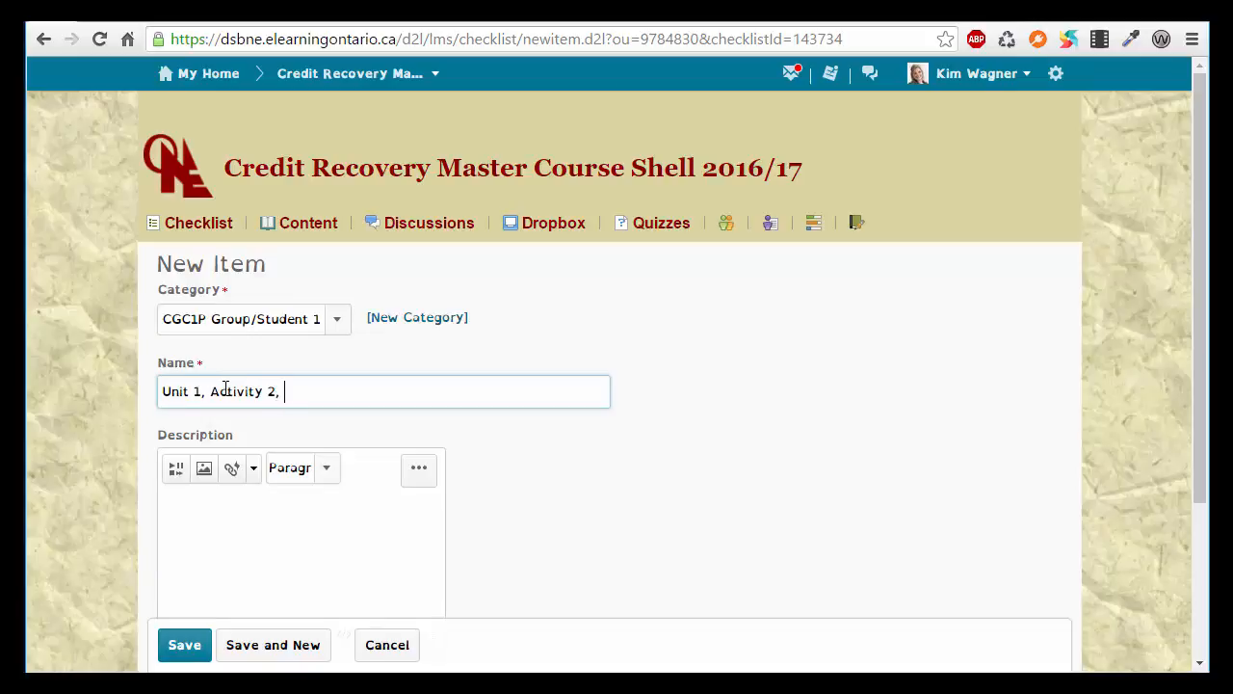
pyautogui.write('ent 2')
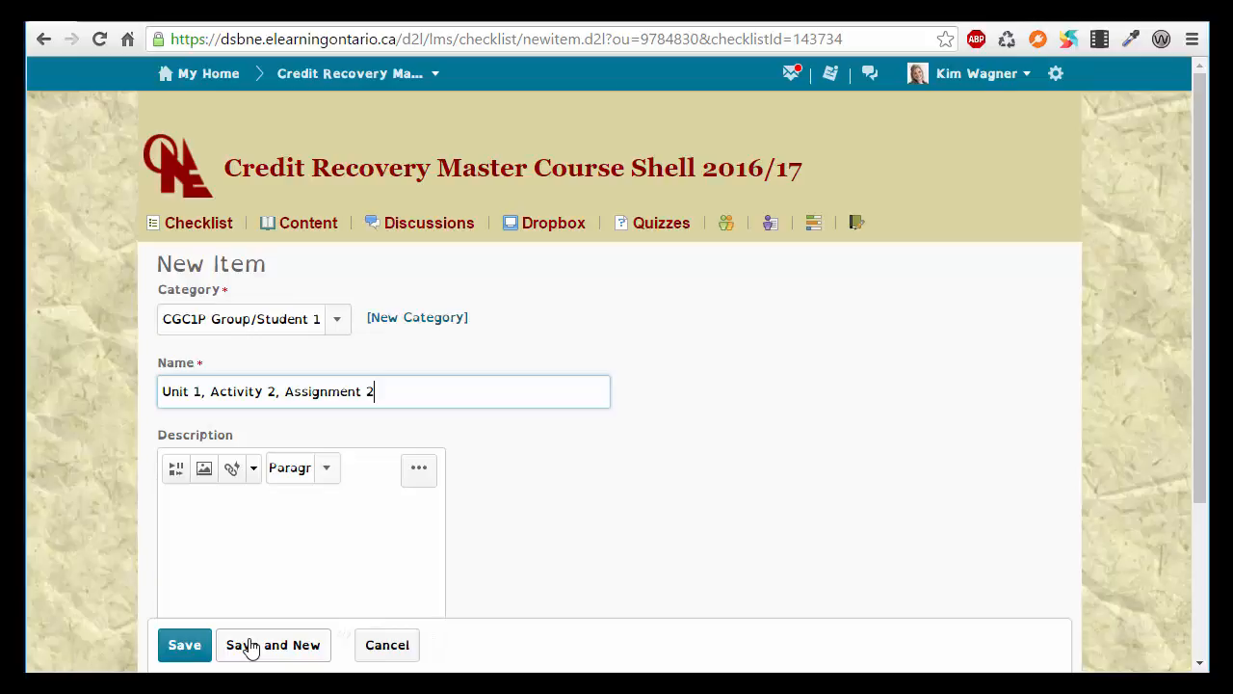
pyautogui.click(188, 654)
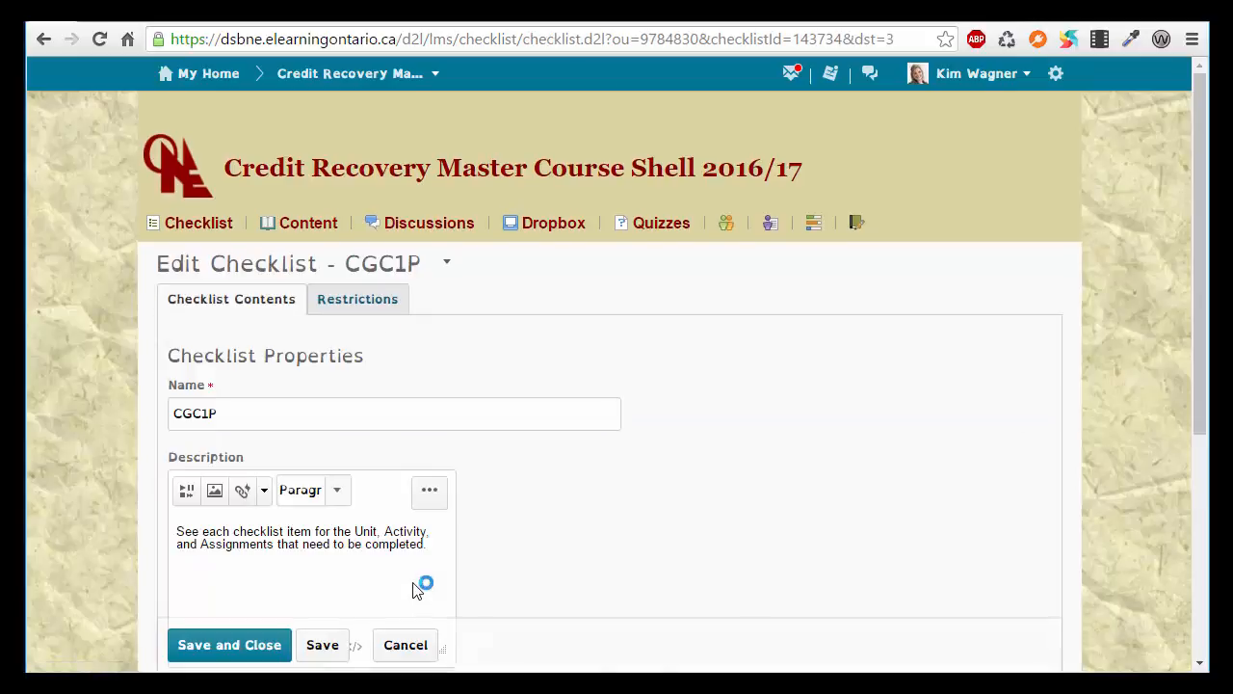
pyautogui.scroll(-5, 419, 590)
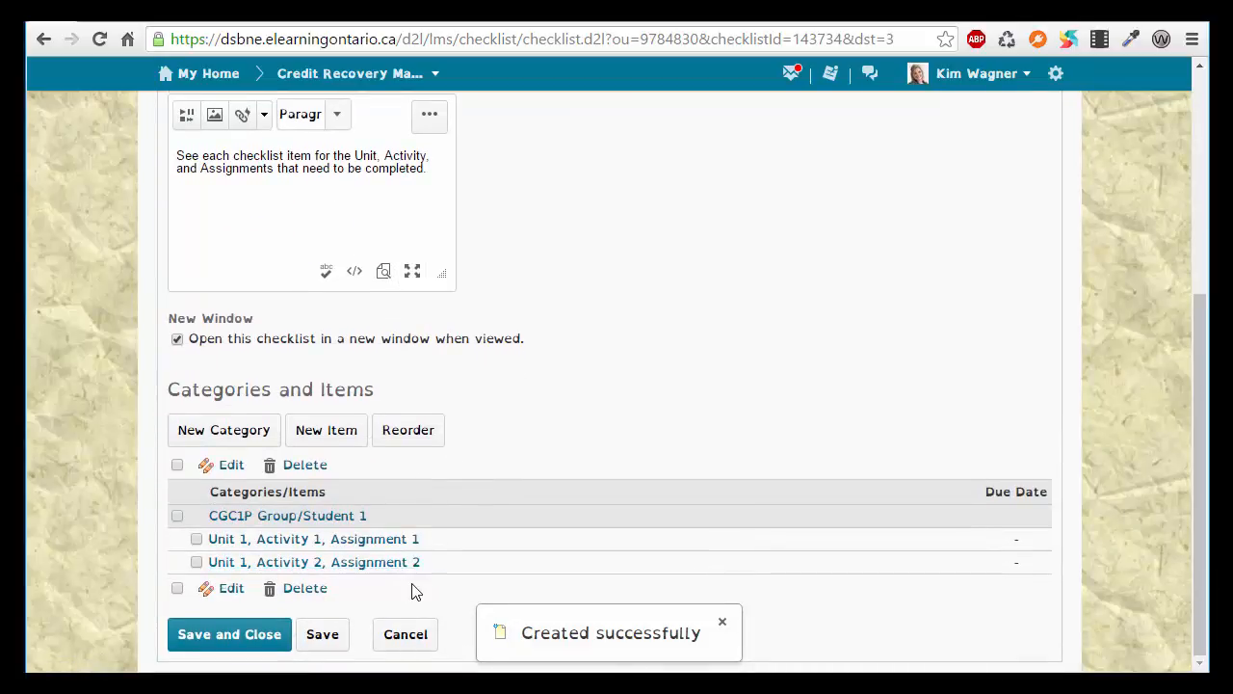
pyautogui.click(247, 644)
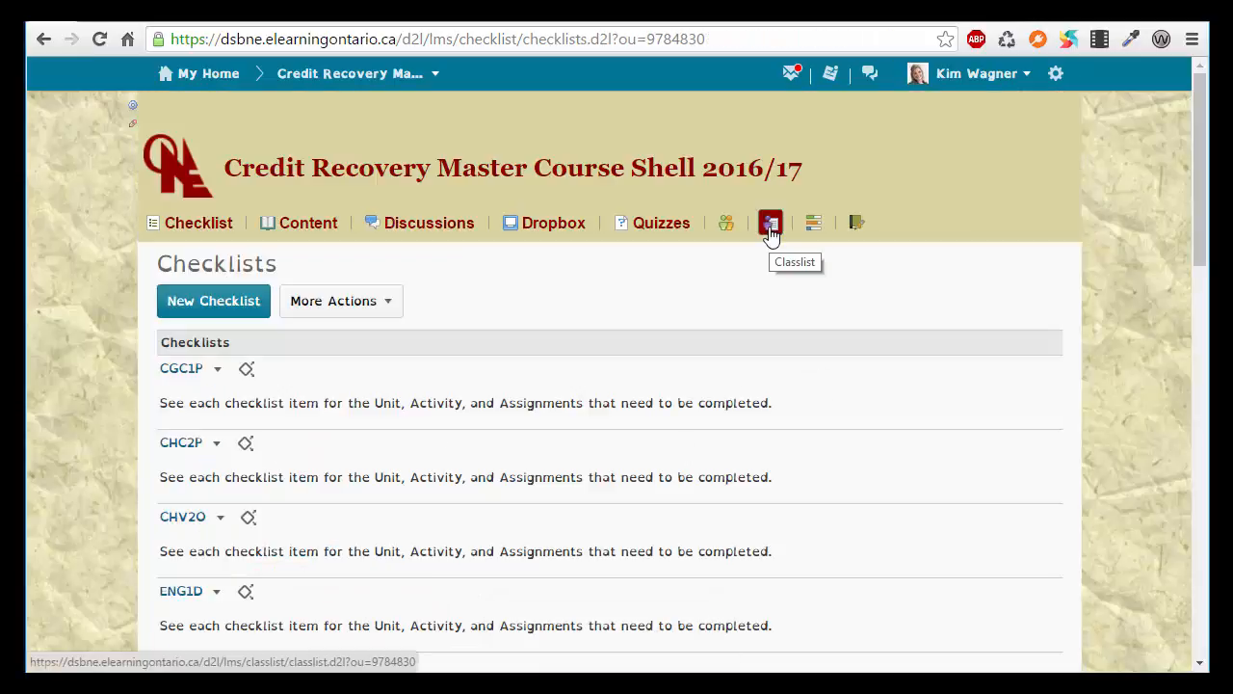
# Impersonate the Student1 demo account from the Classlist and view its checklists.
pyautogui.click(769, 222)
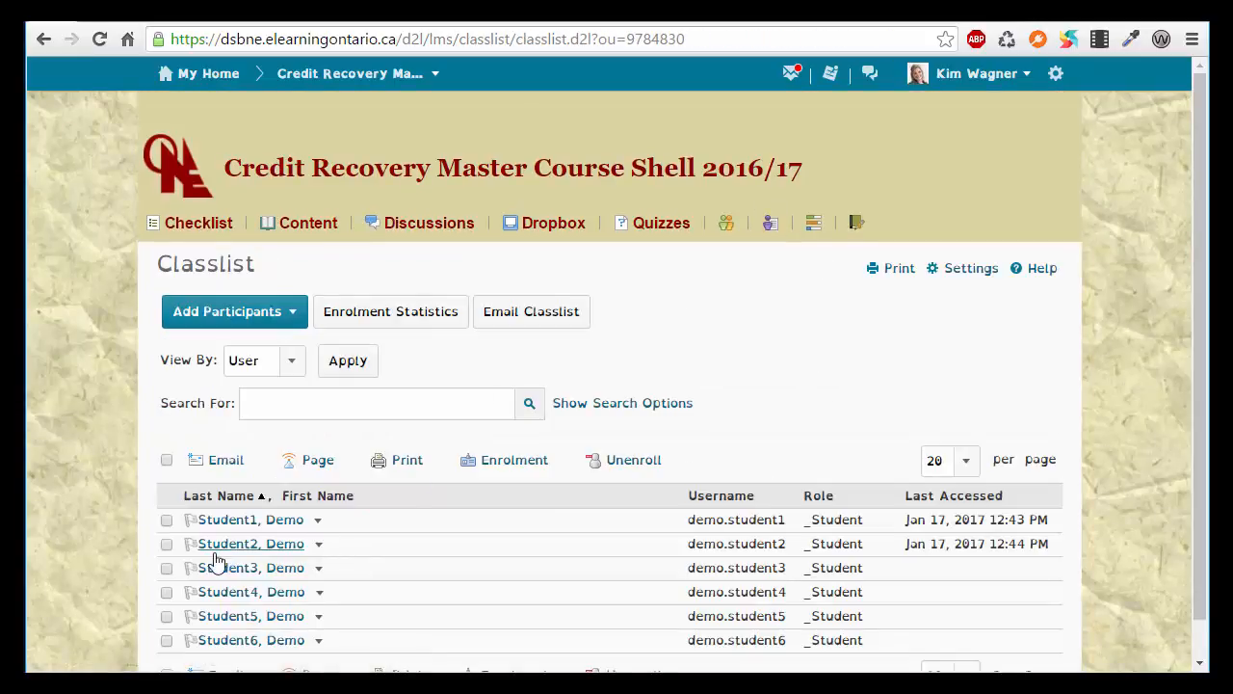
pyautogui.click(317, 521)
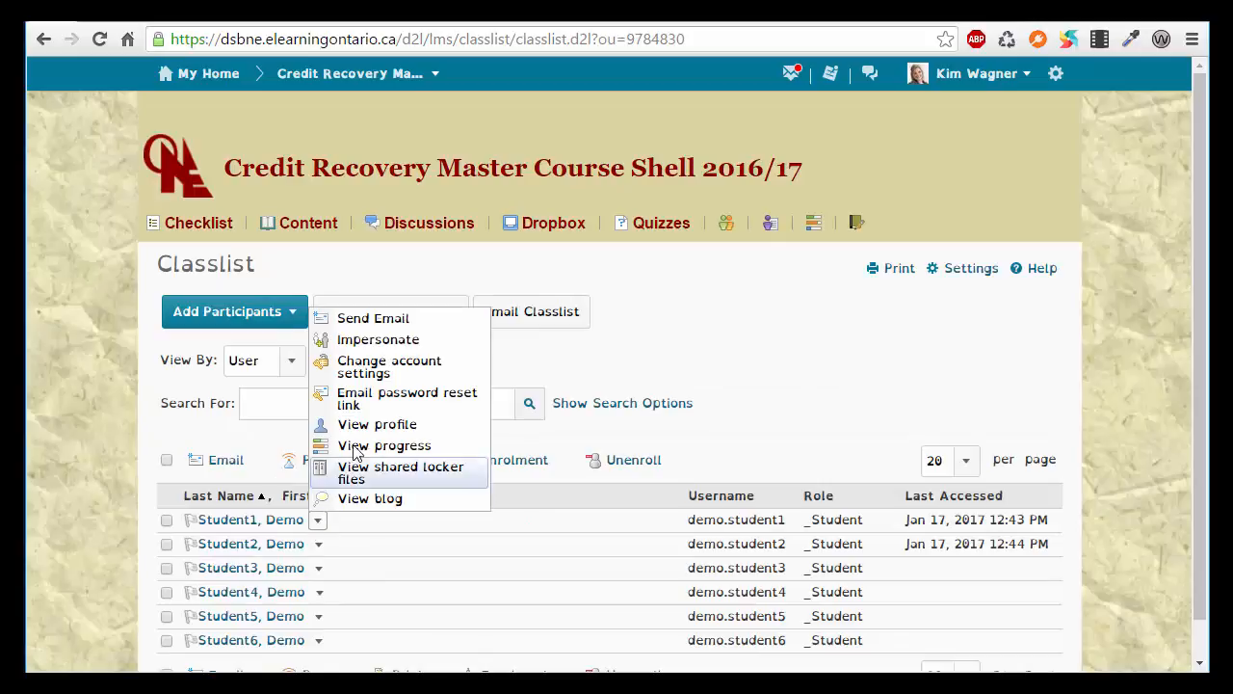
pyautogui.click(385, 339)
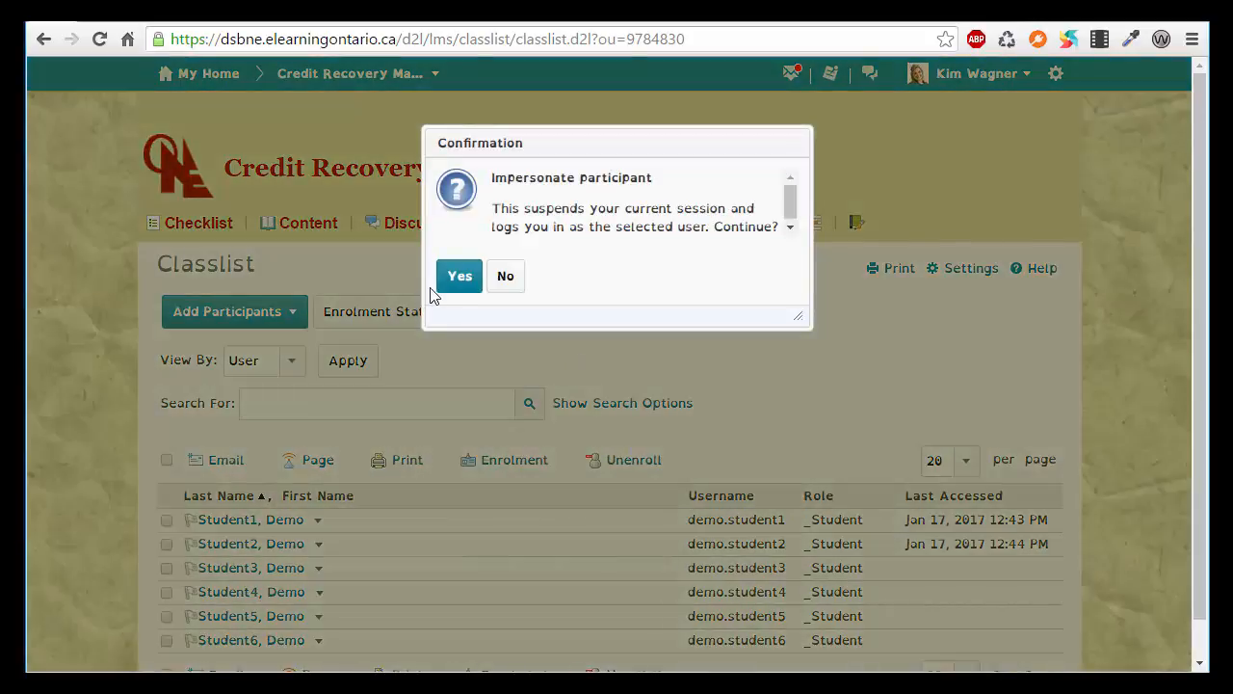
pyautogui.click(460, 279)
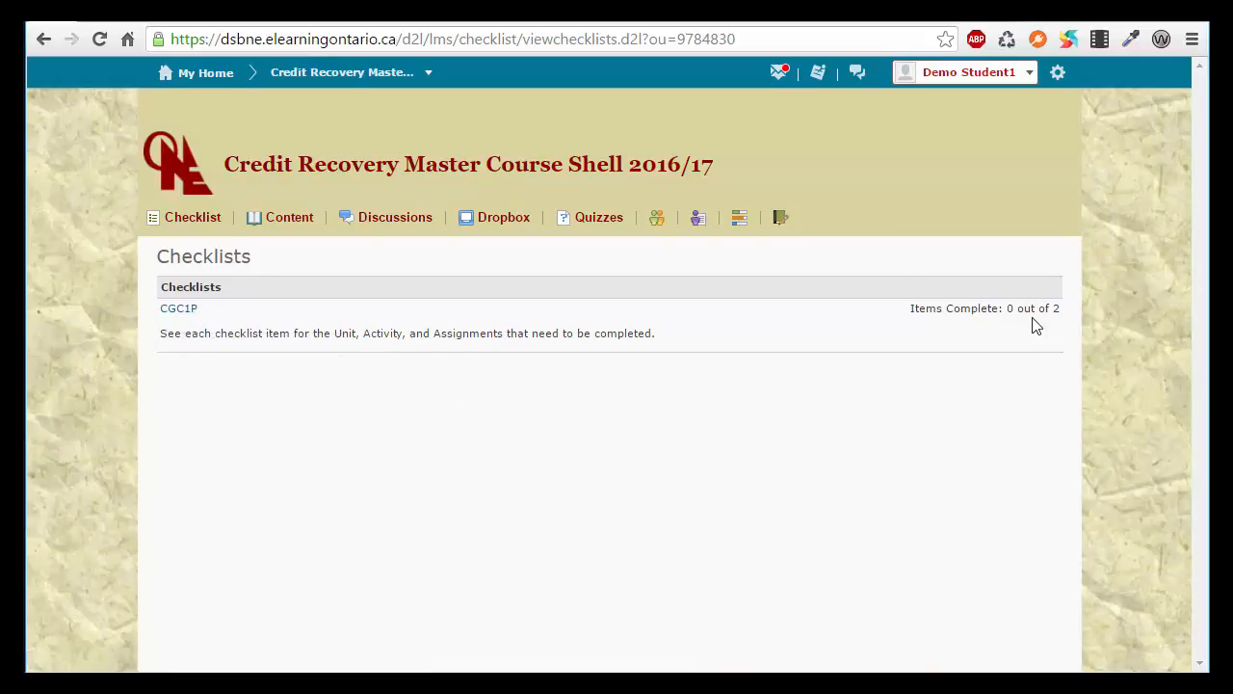
# As the demo student, mark "Unit 1, Activity 1, Assignment 1" complete in the CGC1P checklist, save it and reopen the checklist.
pyautogui.click(183, 310)
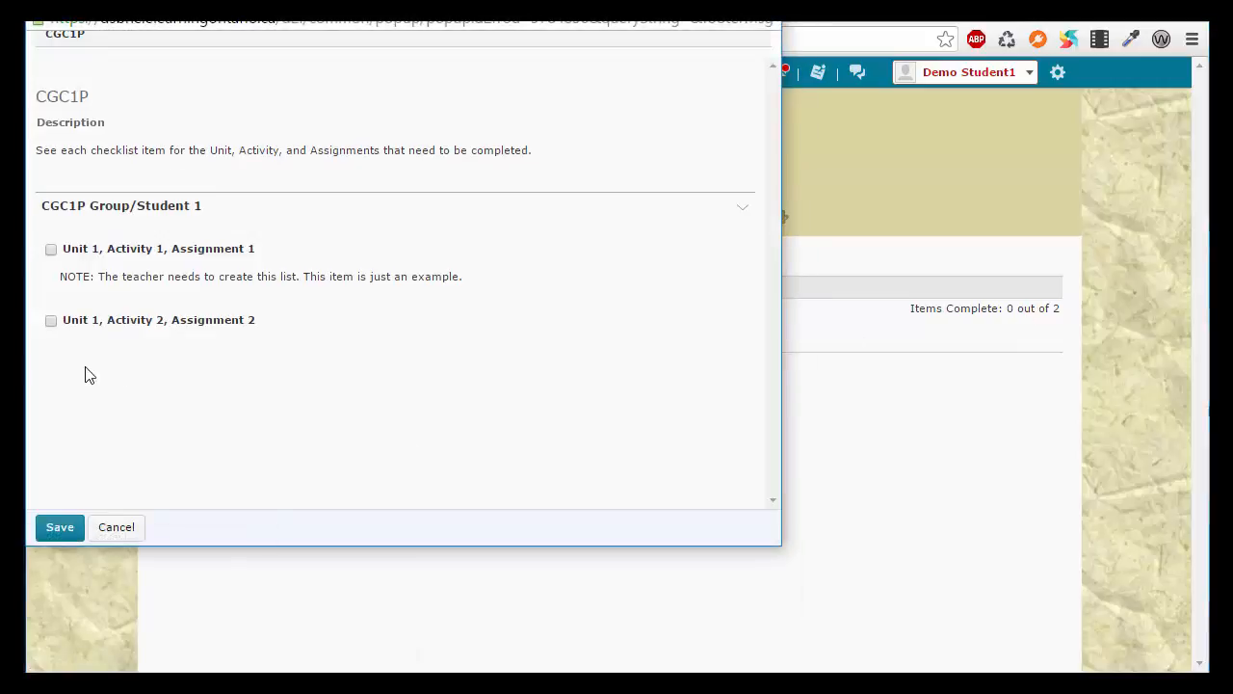
pyautogui.click(51, 250)
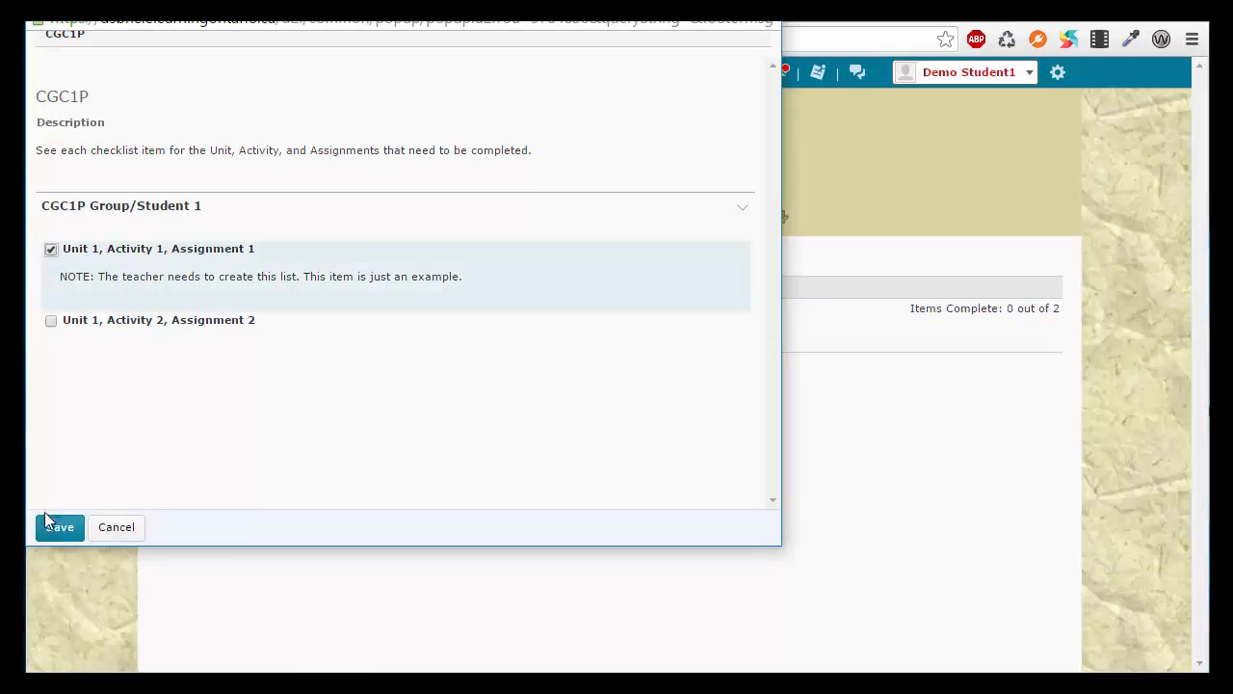
pyautogui.click(53, 532)
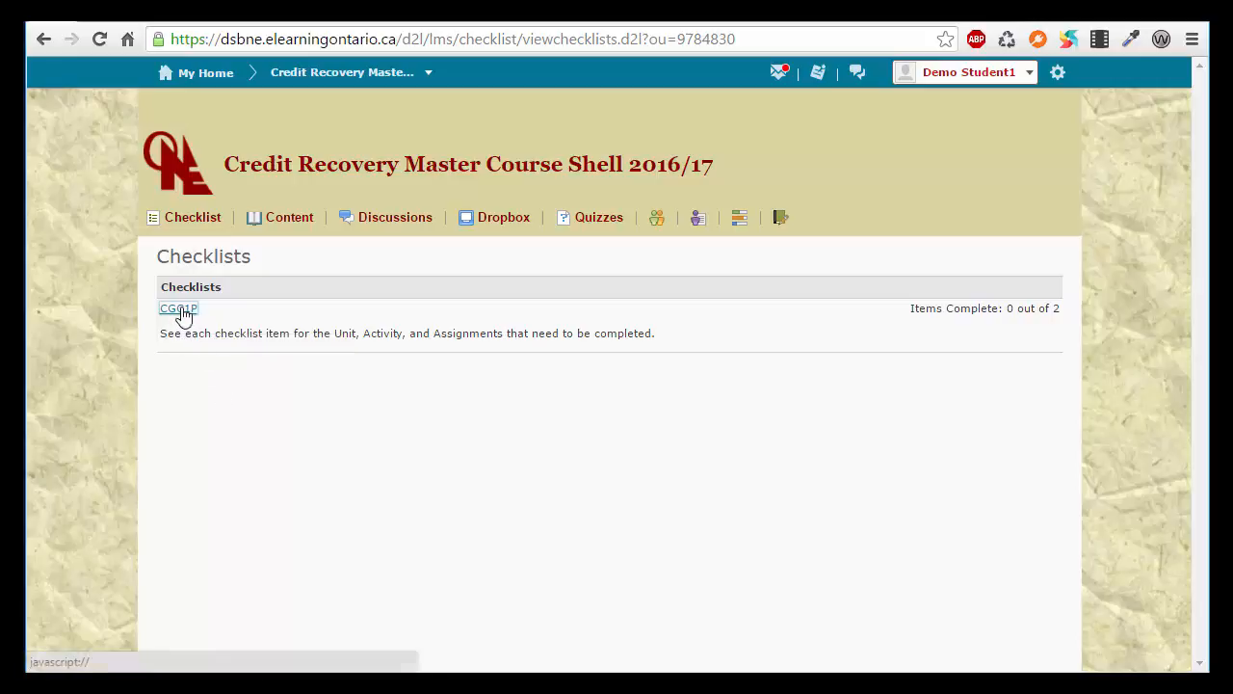
pyautogui.click(181, 310)
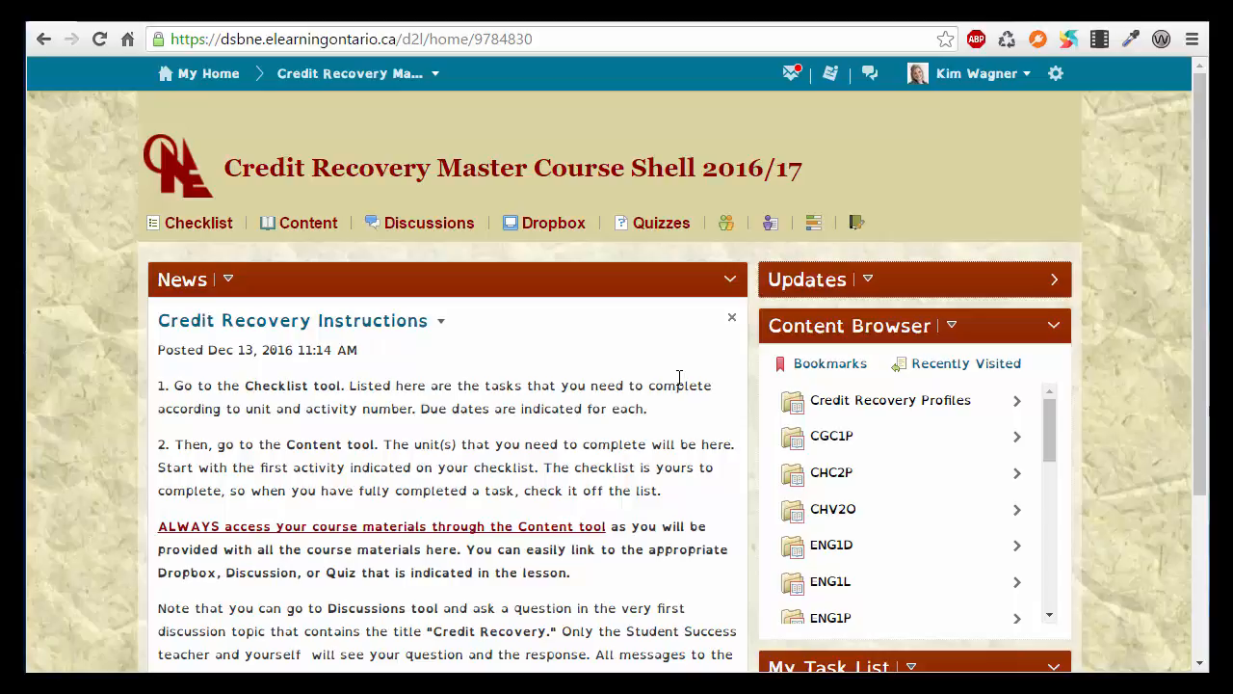
# Add a group named "CGC1P - Demo Student 2" with code CGC1P-DS2 to the Credit Recovery Course Groups category.
pyautogui.click(726, 225)
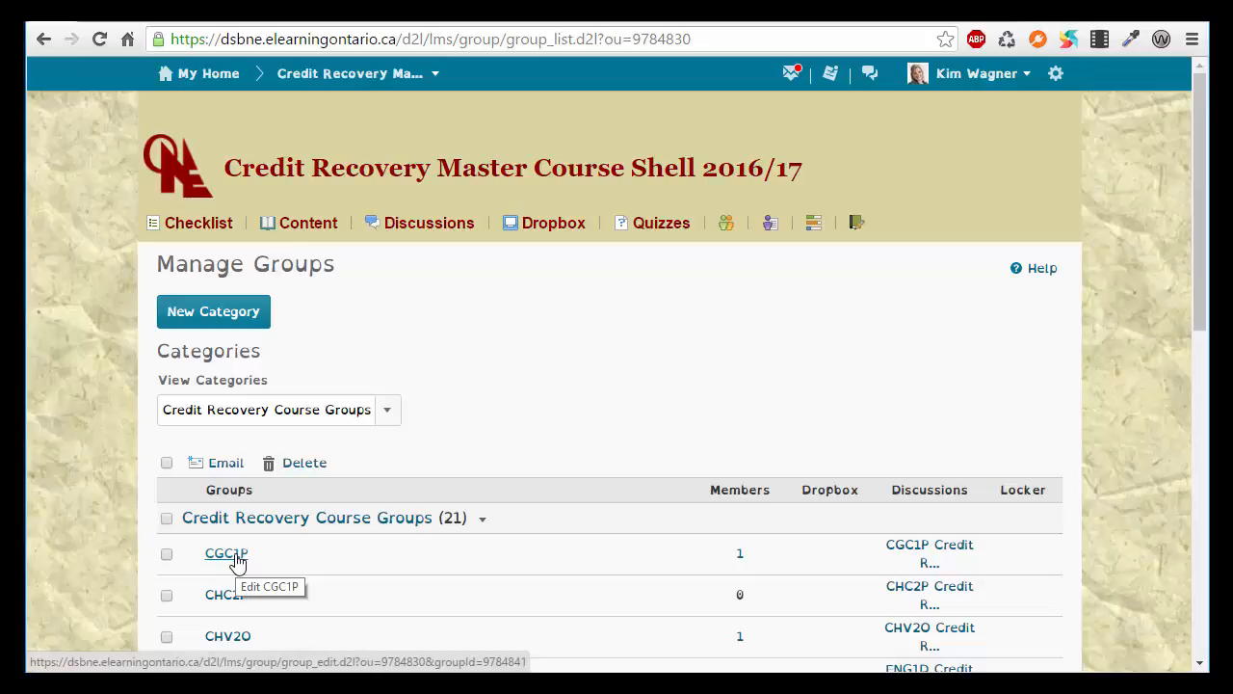
pyautogui.click(482, 518)
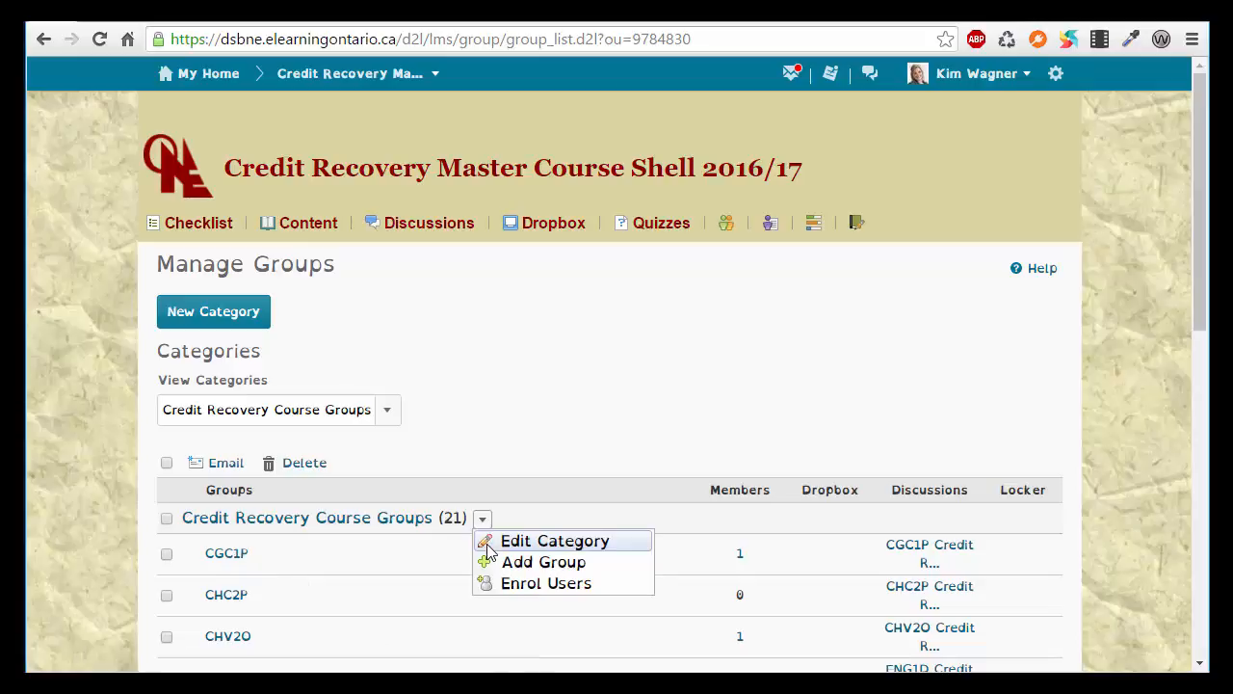
pyautogui.click(499, 568)
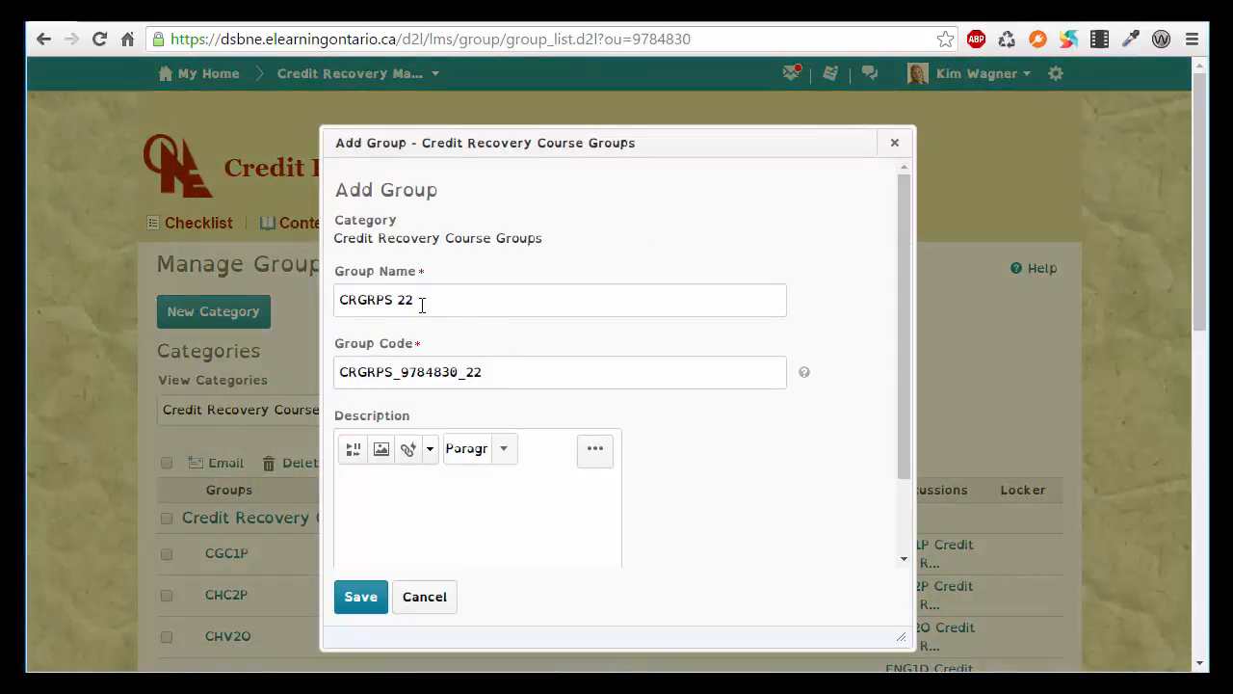
pyautogui.moveTo(421, 301); pyautogui.dragTo(341, 299)
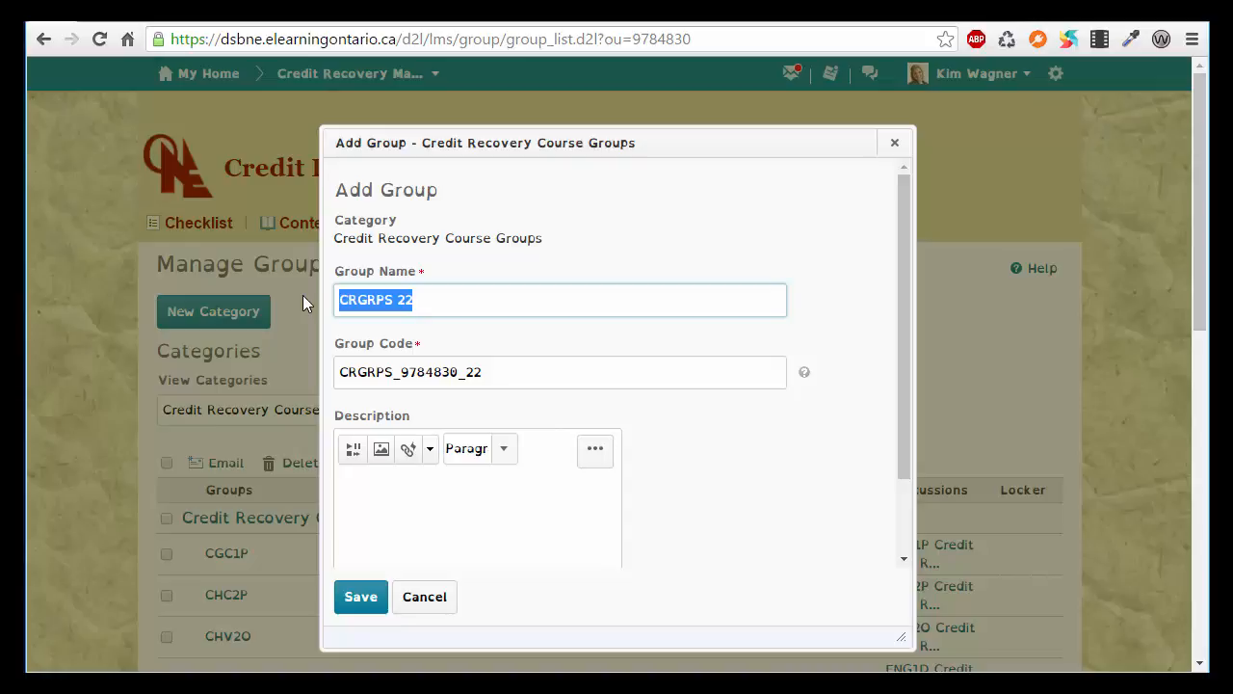
pyautogui.write('CGC1P')
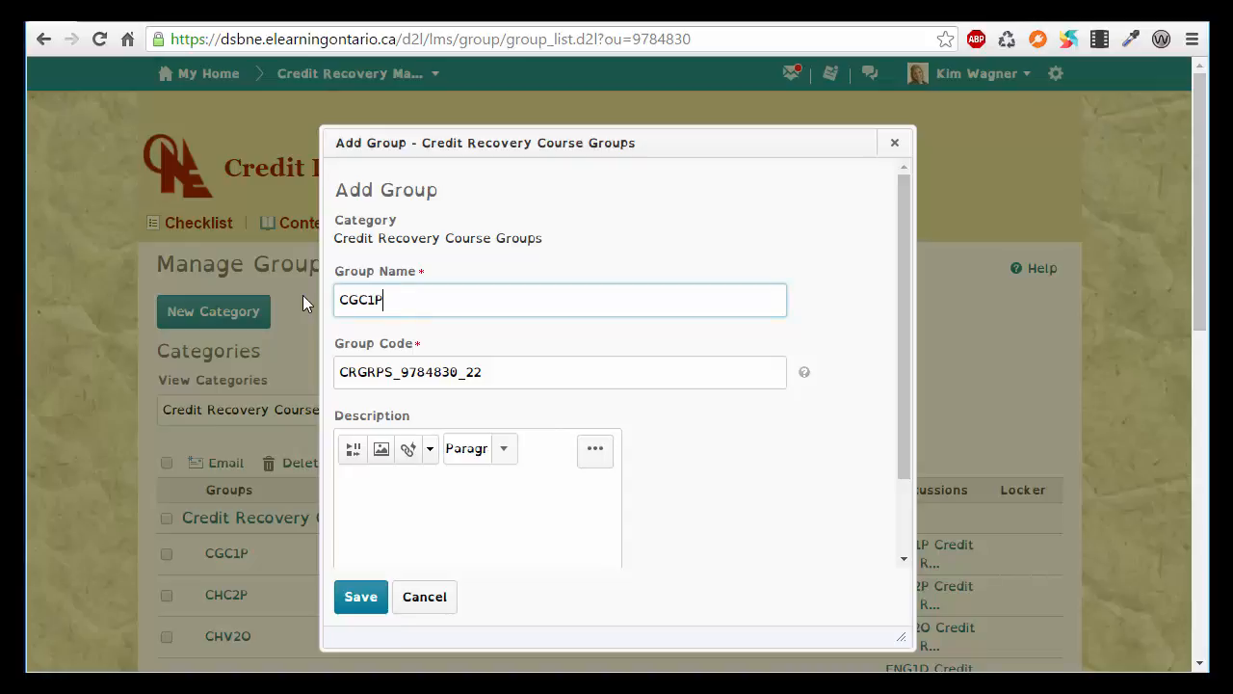
pyautogui.write(' - Demo Student 2')
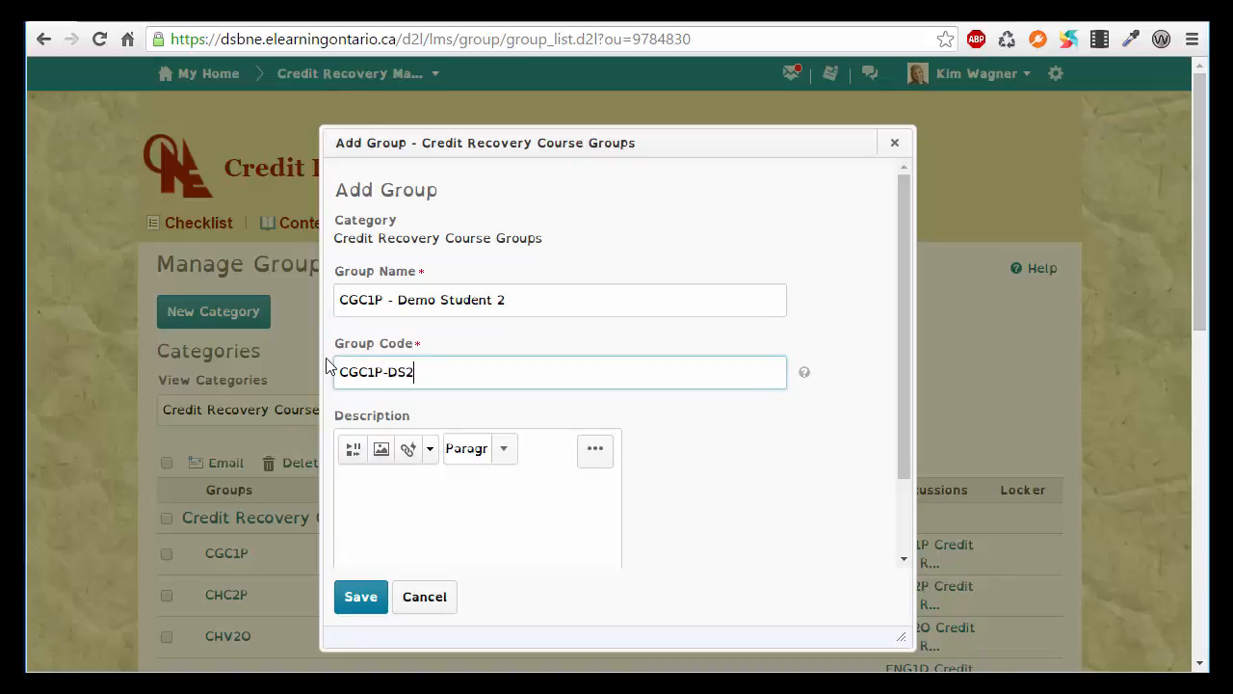
pyautogui.scroll(-2, 462, 518)
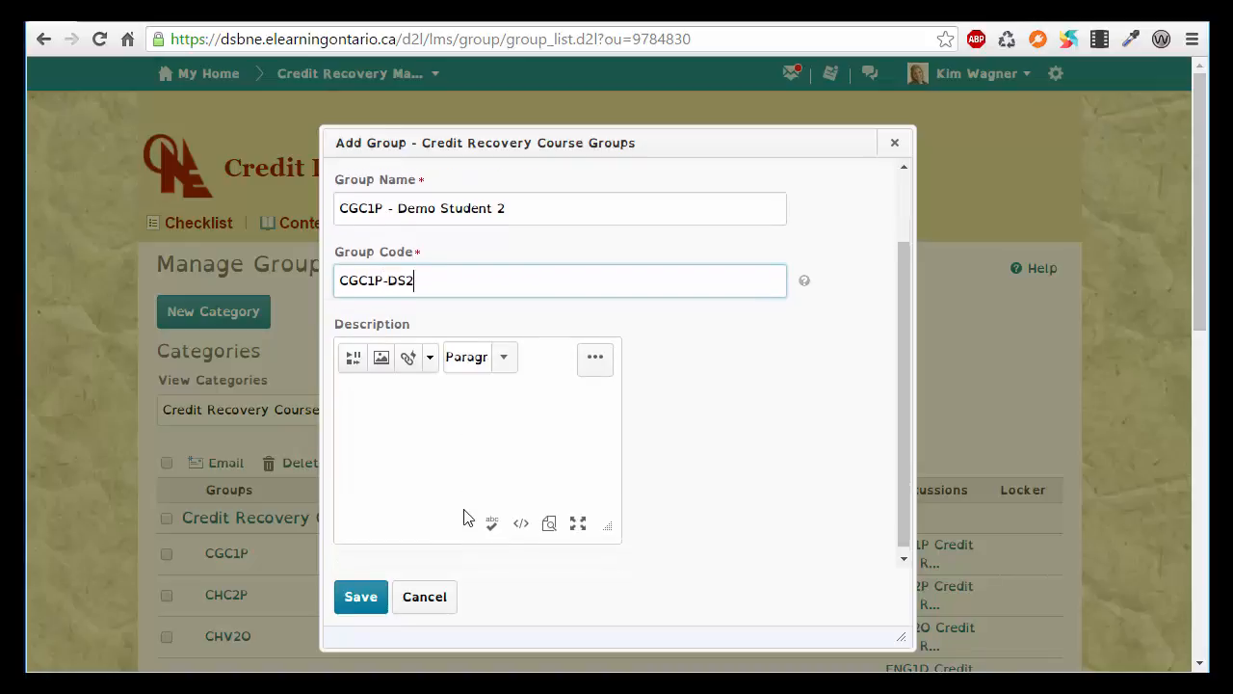
pyautogui.click(360, 598)
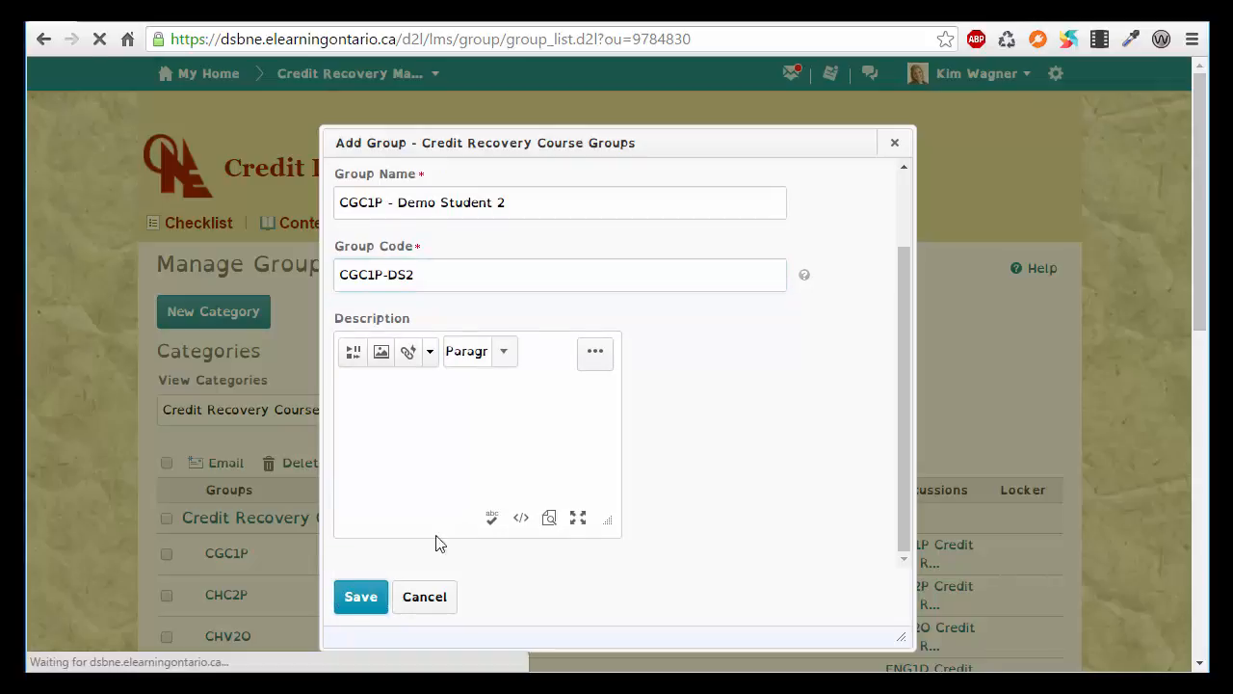
# Rename the original CGC1P group to "CGC1P - Demo Student 1" and save it.
pyautogui.scroll(-3, 500, 464)
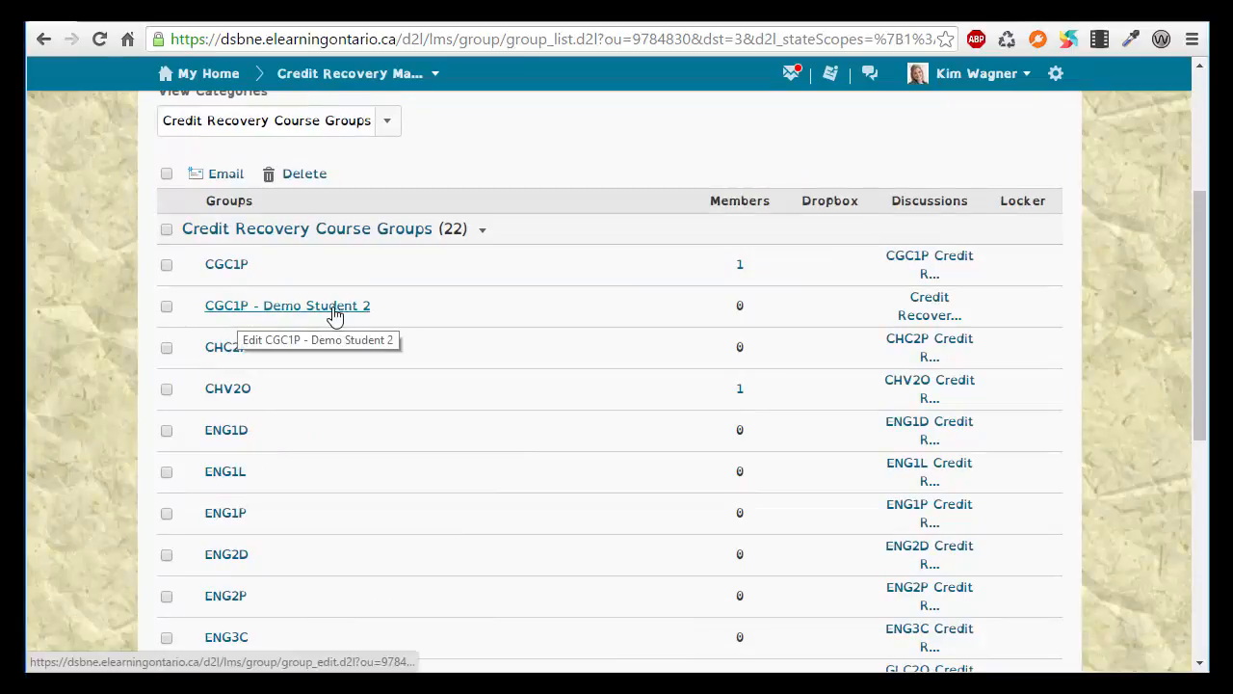
pyautogui.click(229, 269)
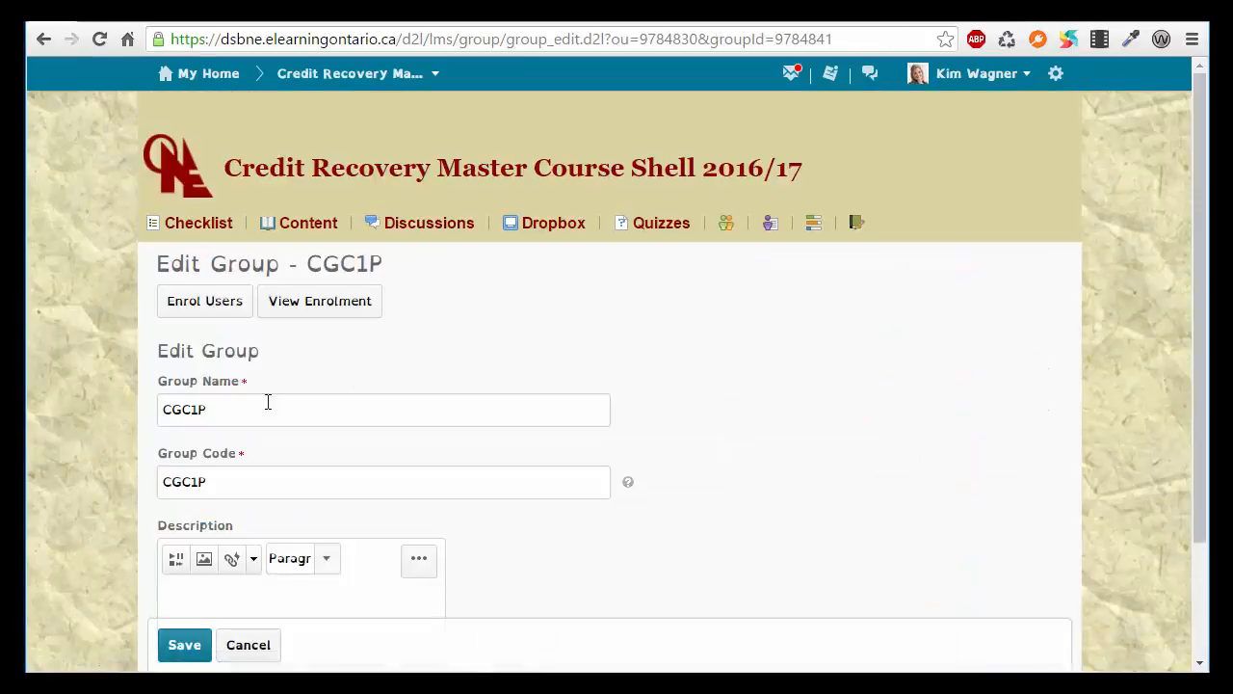
pyautogui.click(219, 410)
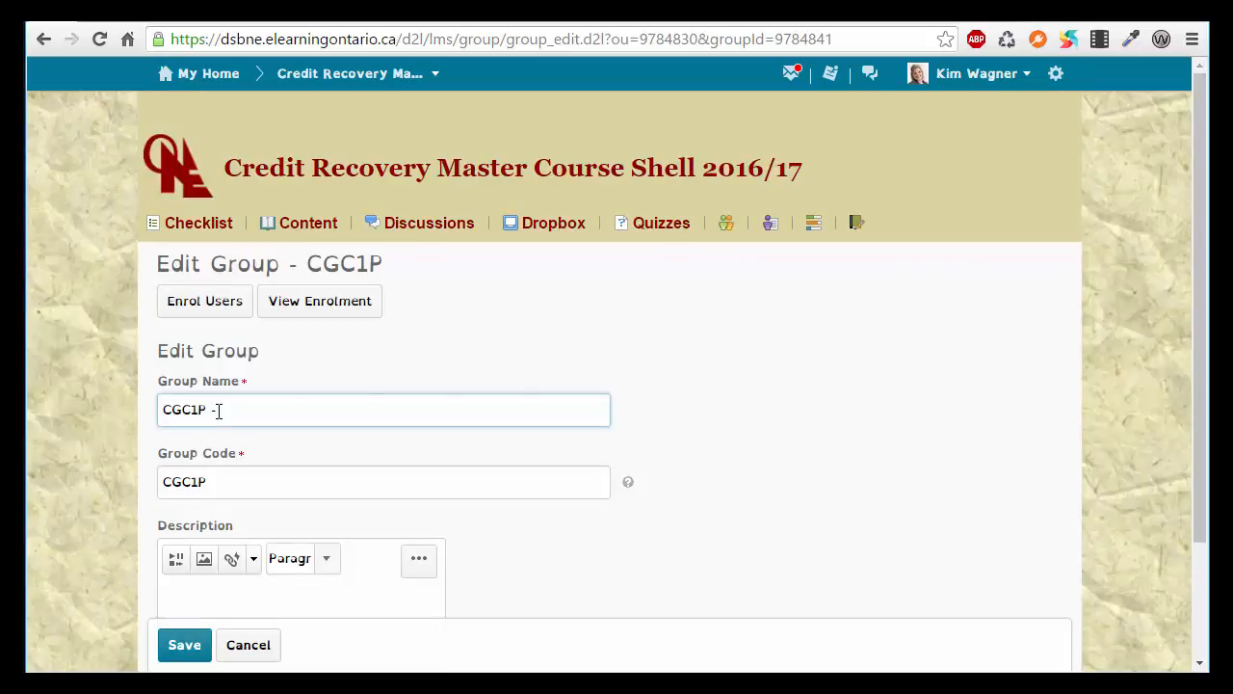
pyautogui.write('- Demo Student 1')
pyautogui.click(182, 644)
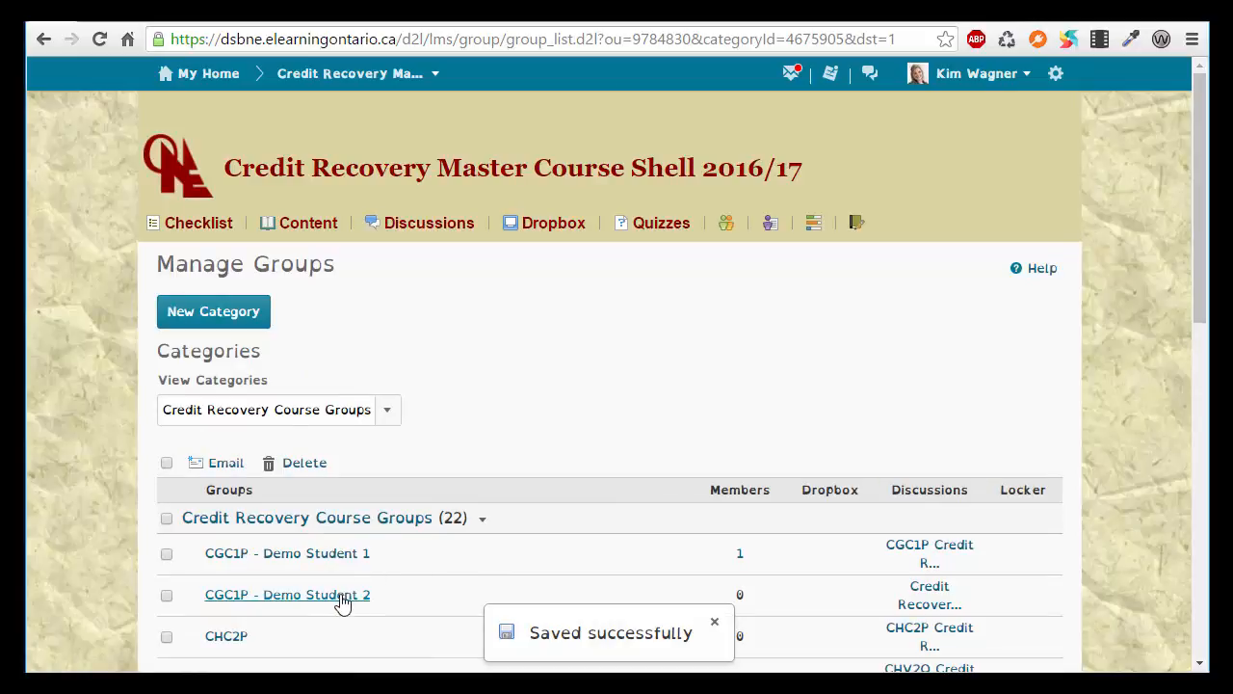
# Enrol the Student2 demo account in the "CGC1P - Demo Student 2" group and save the enrolment.
pyautogui.click(346, 596)
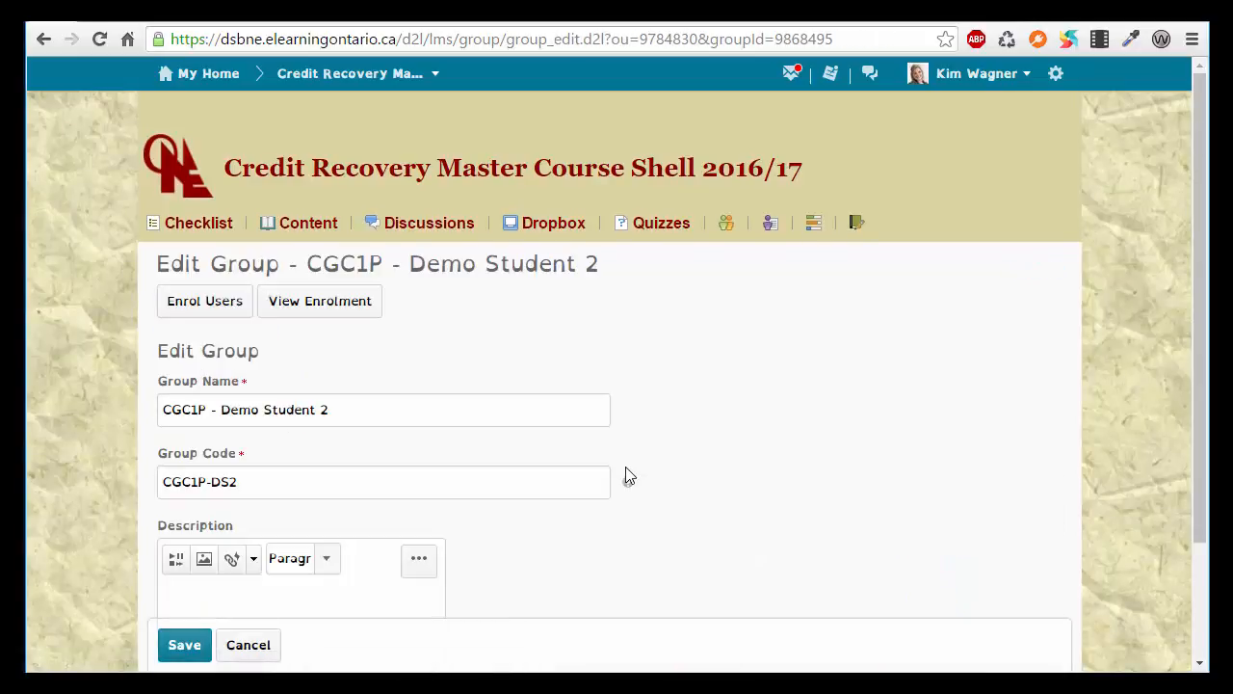
pyautogui.click(229, 310)
pyautogui.scroll(-4, 915, 533)
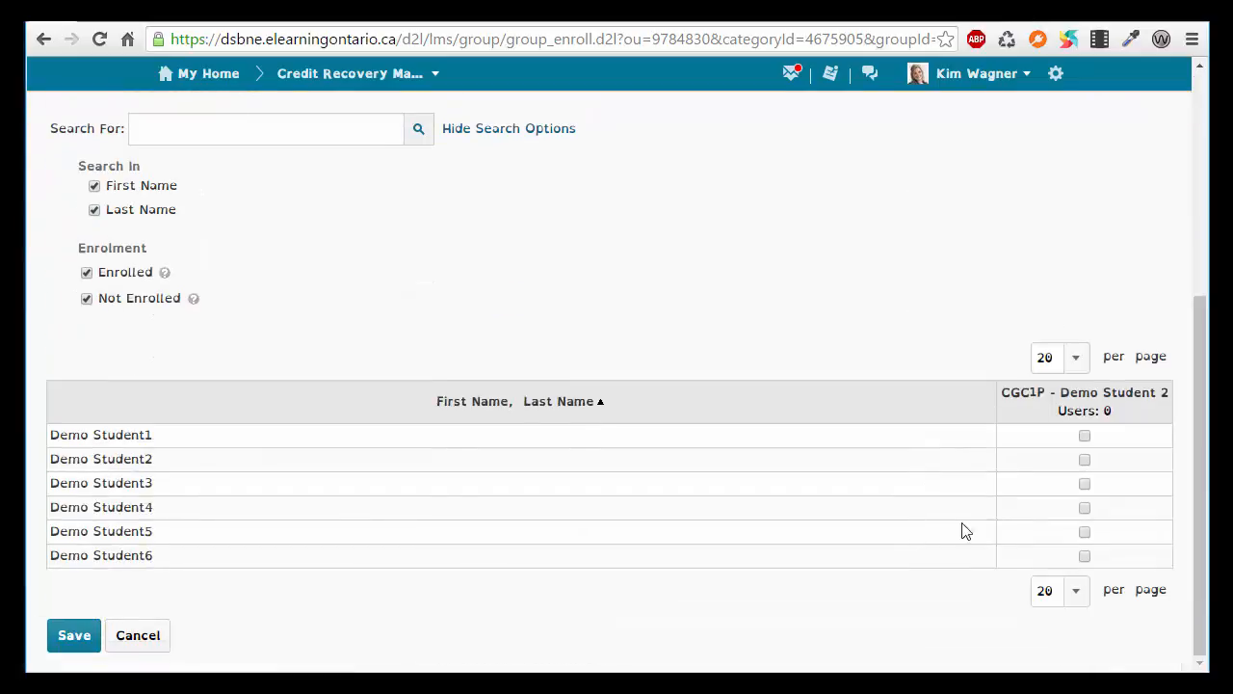
pyautogui.click(1084, 460)
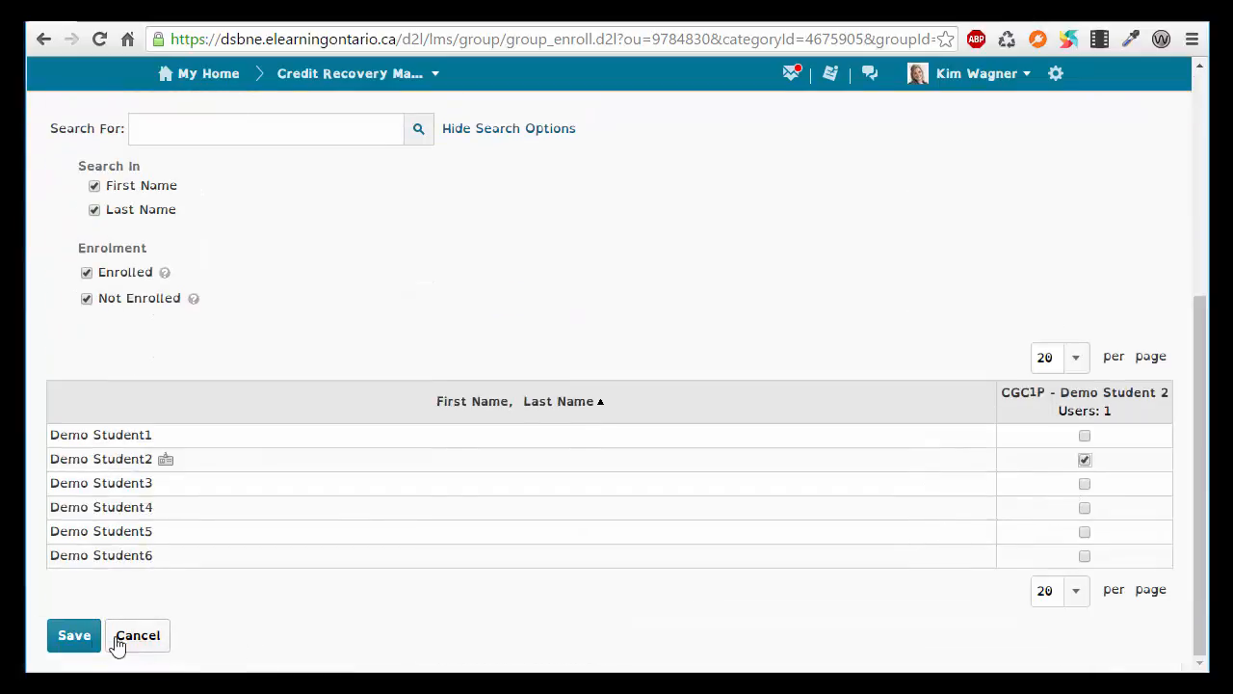
pyautogui.click(74, 635)
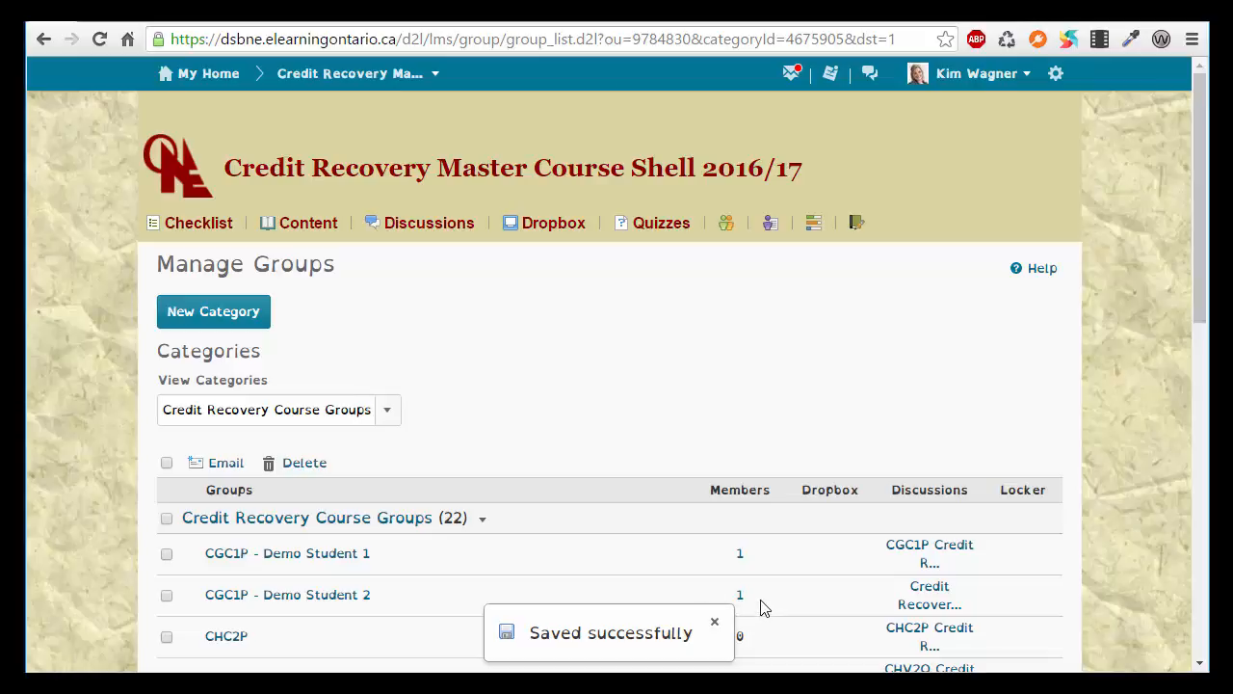
# Create and save a checklist named "CGC1P - Demo Student 2" that opens in a new window when viewed.
pyautogui.click(202, 235)
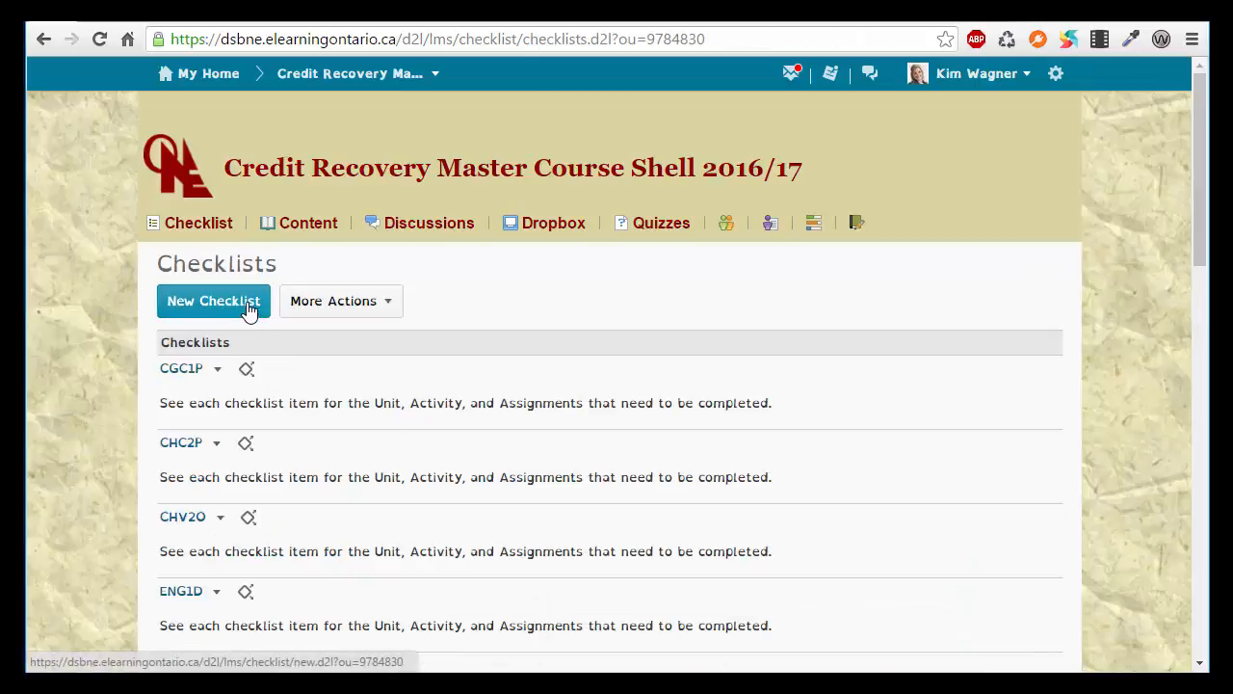
pyautogui.click(249, 309)
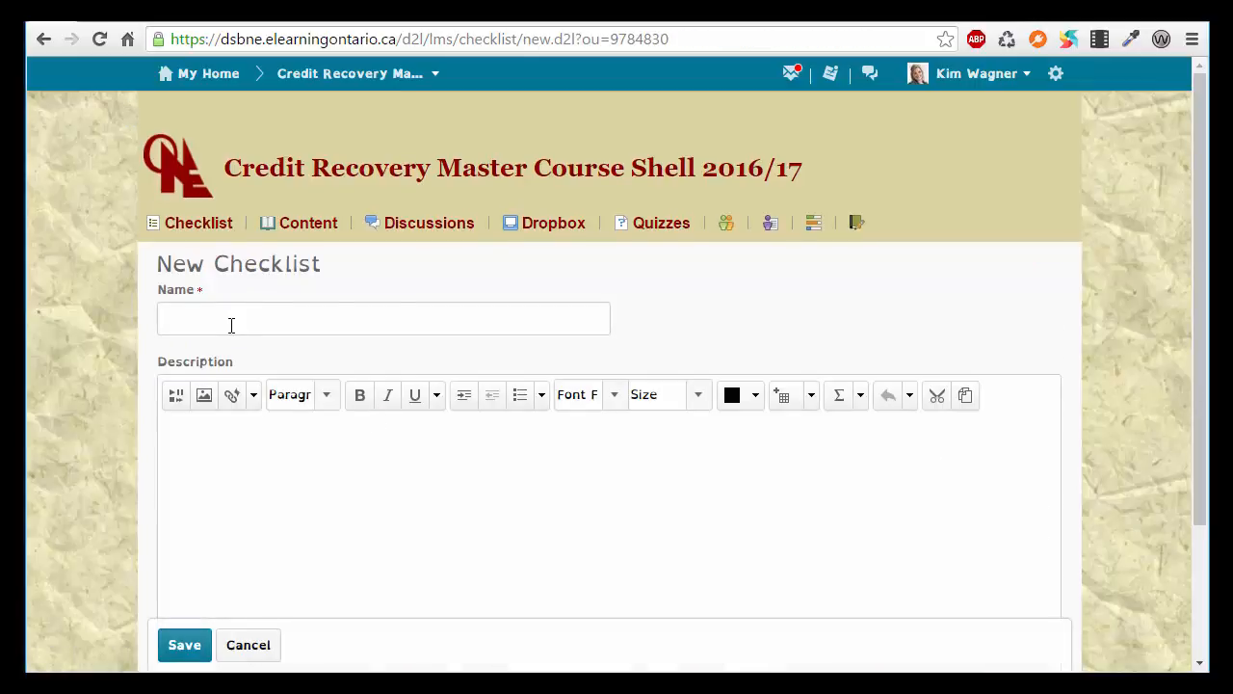
pyautogui.click(231, 326)
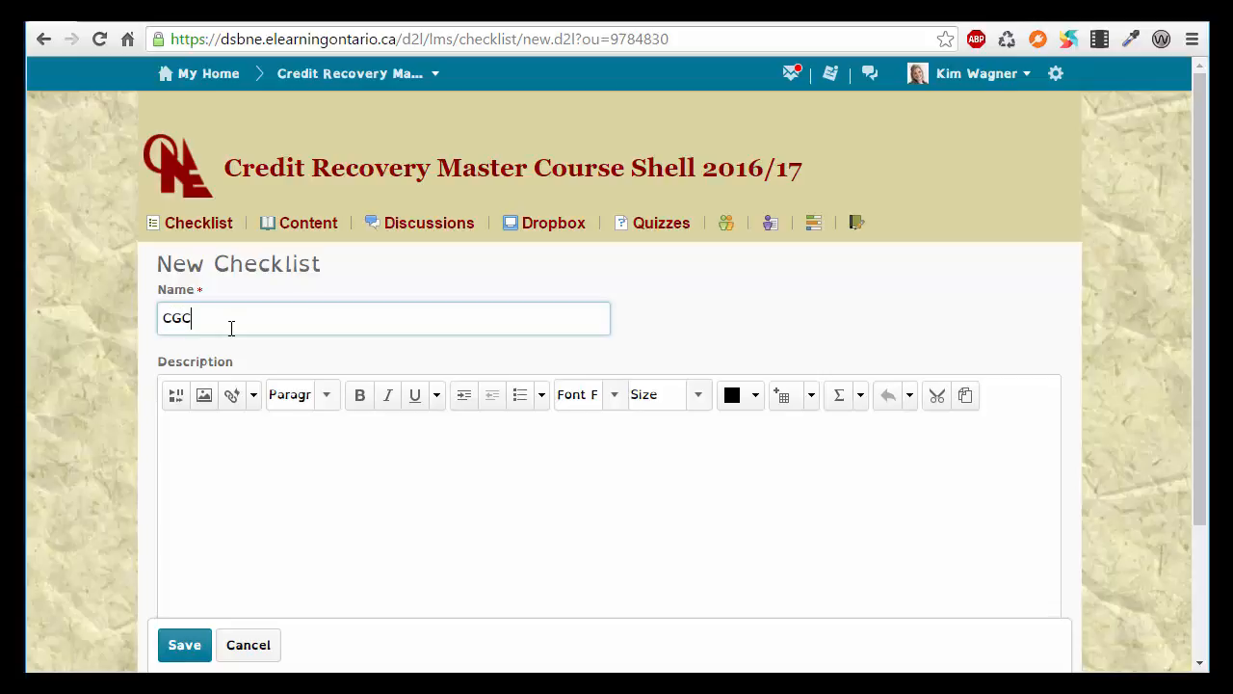
pyautogui.write('CGC1p')
pyautogui.press('BackSpace')
pyautogui.write('P - Demo Student 2')
pyautogui.scroll(-2, 228, 603)
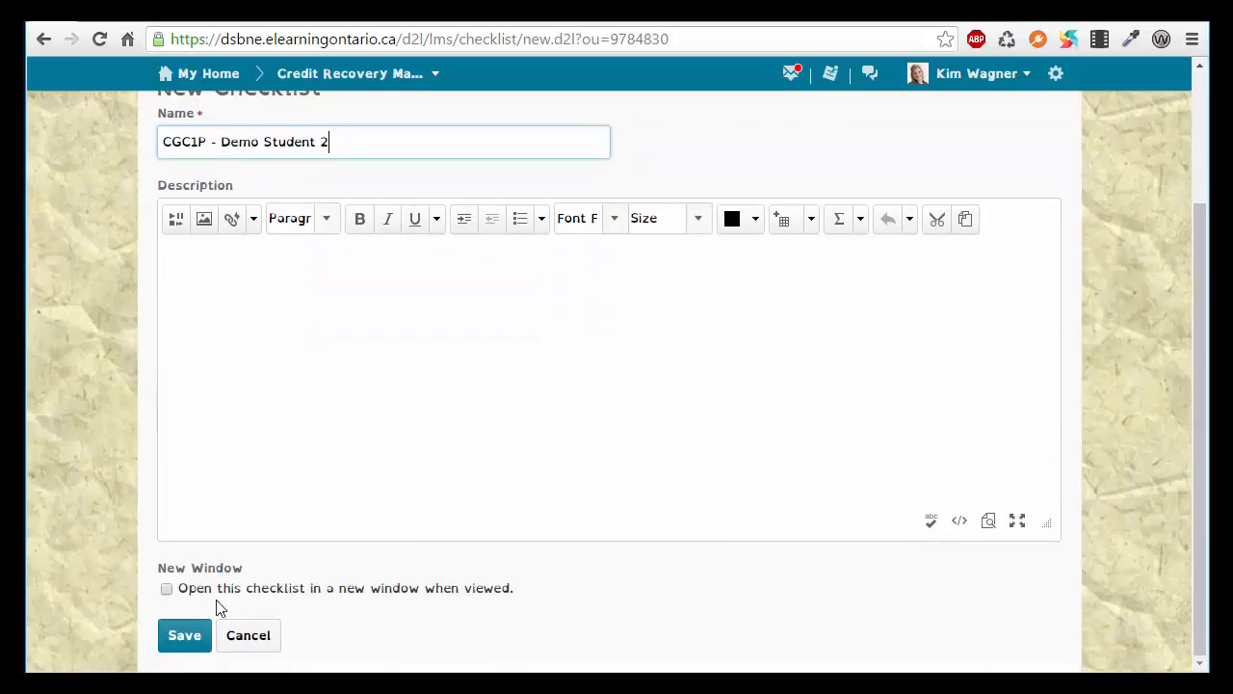
pyautogui.click(167, 589)
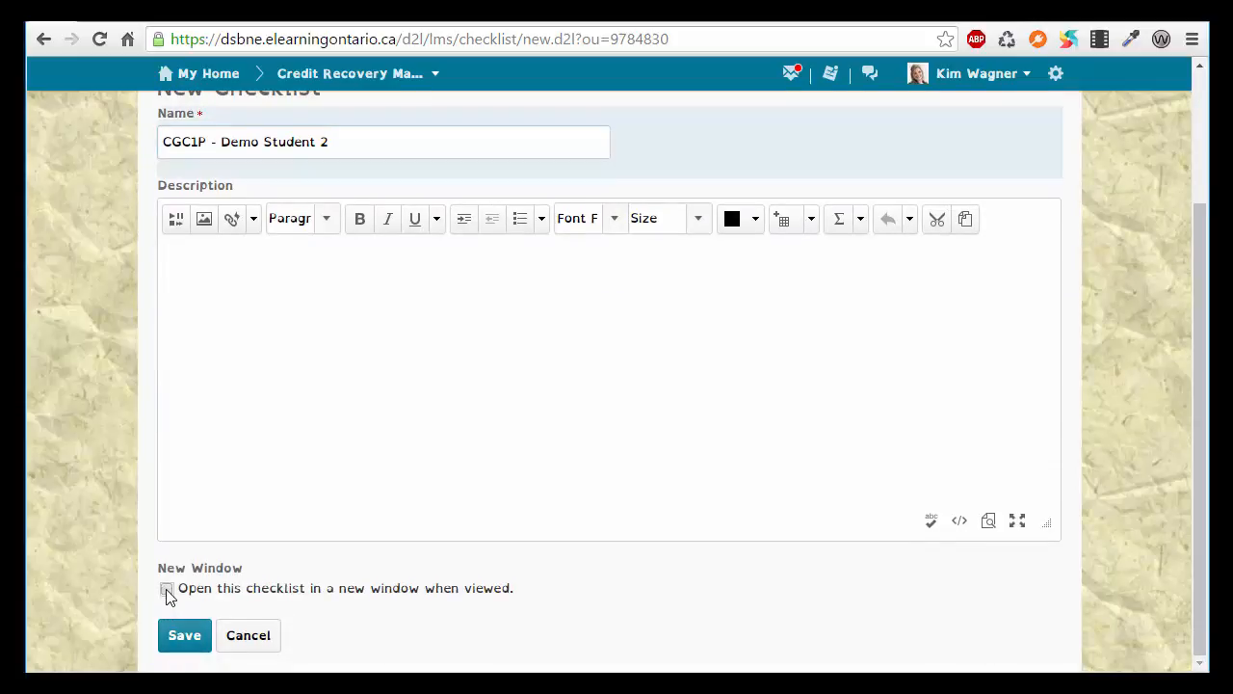
pyautogui.click(178, 638)
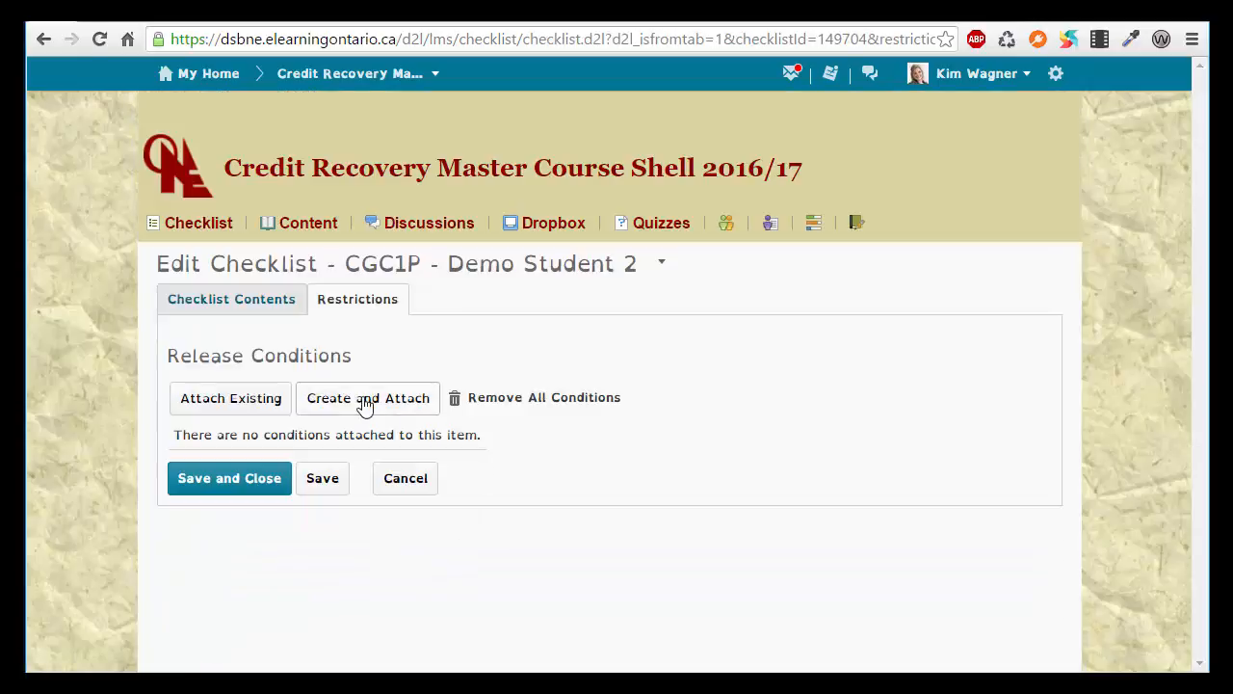
# Attach a Group Enrolment release condition for the group "CGC1P - Demo Student 2" to the new checklist and save it.
pyautogui.click(365, 404)
pyautogui.click(606, 241)
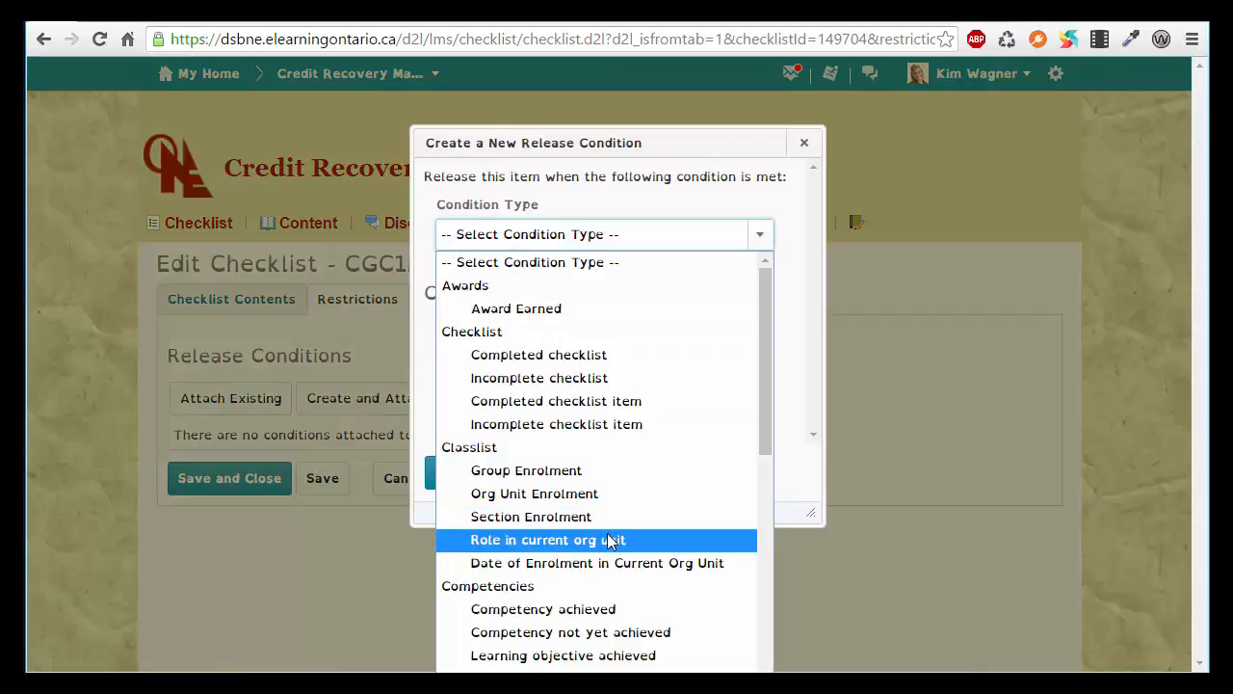
pyautogui.click(568, 472)
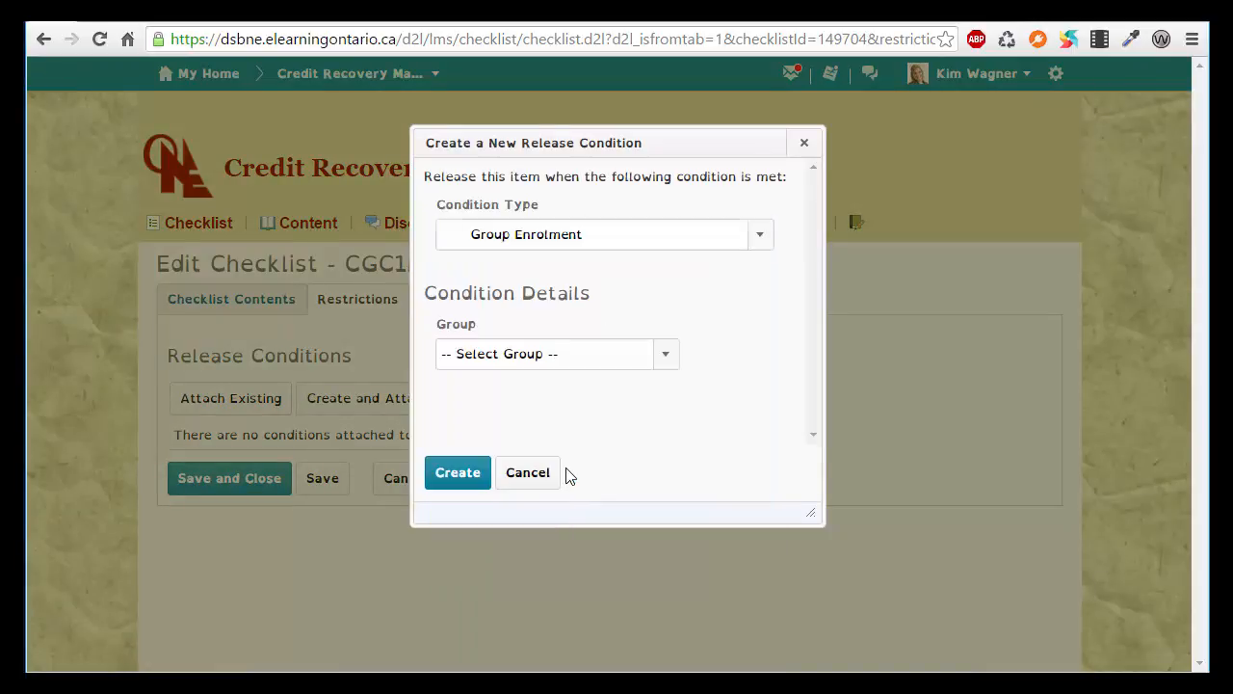
pyautogui.click(598, 358)
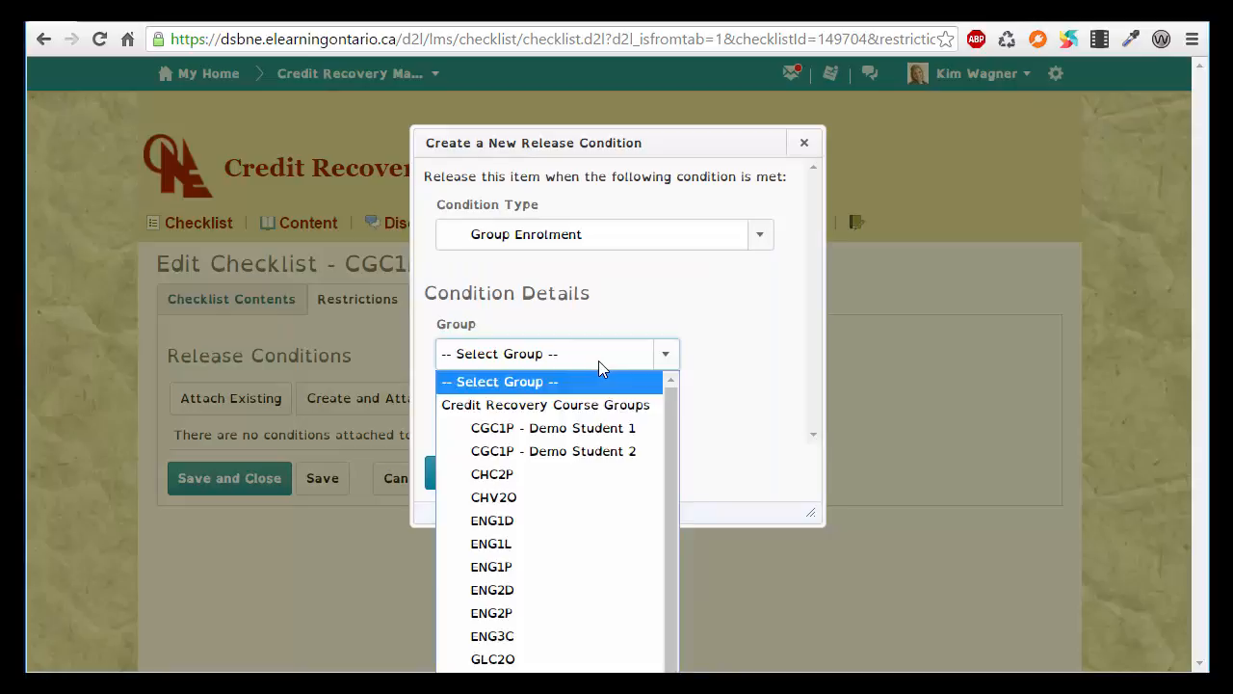
pyautogui.click(592, 453)
pyautogui.click(456, 472)
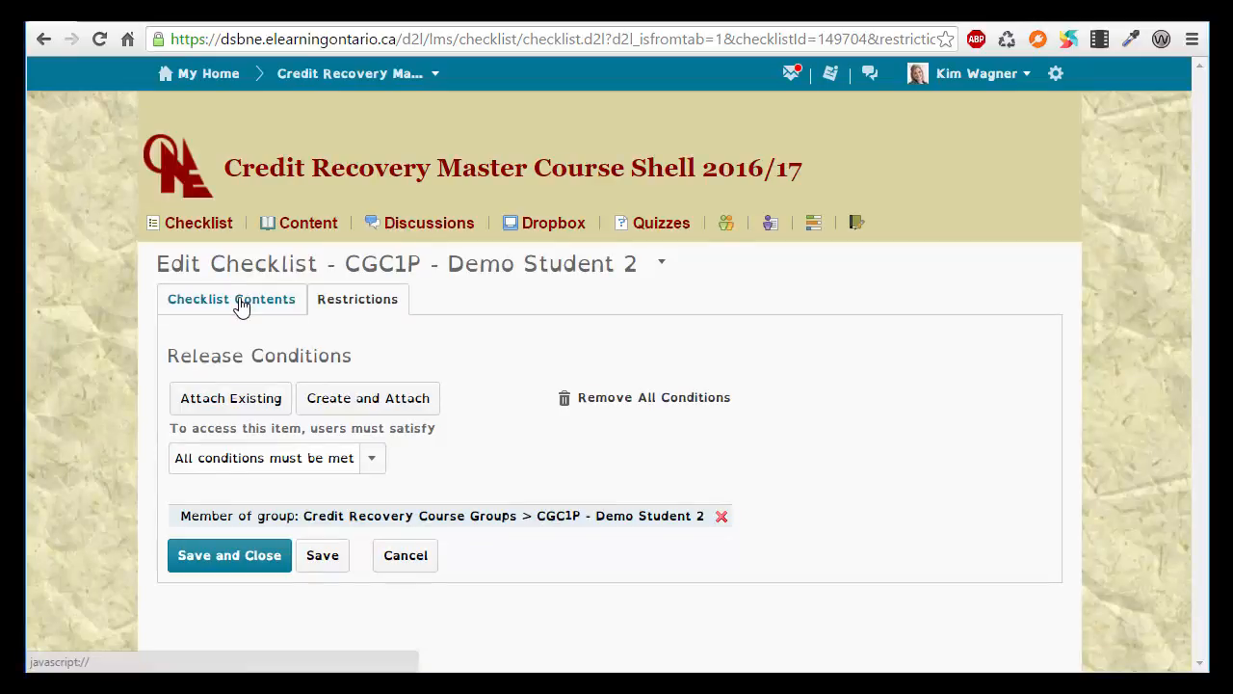
pyautogui.click(322, 569)
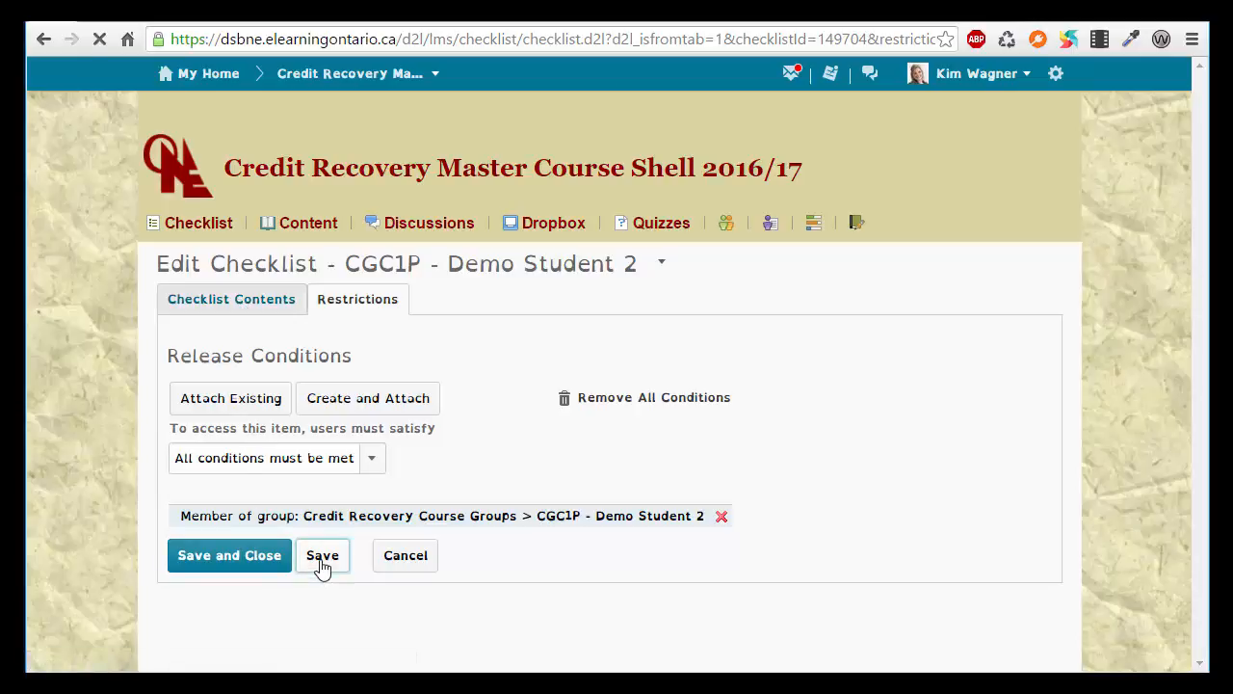
# Add a category named "CGC1P - Demo Student 2" to the checklist contents.
pyautogui.click(231, 301)
pyautogui.scroll(-2, 501, 484)
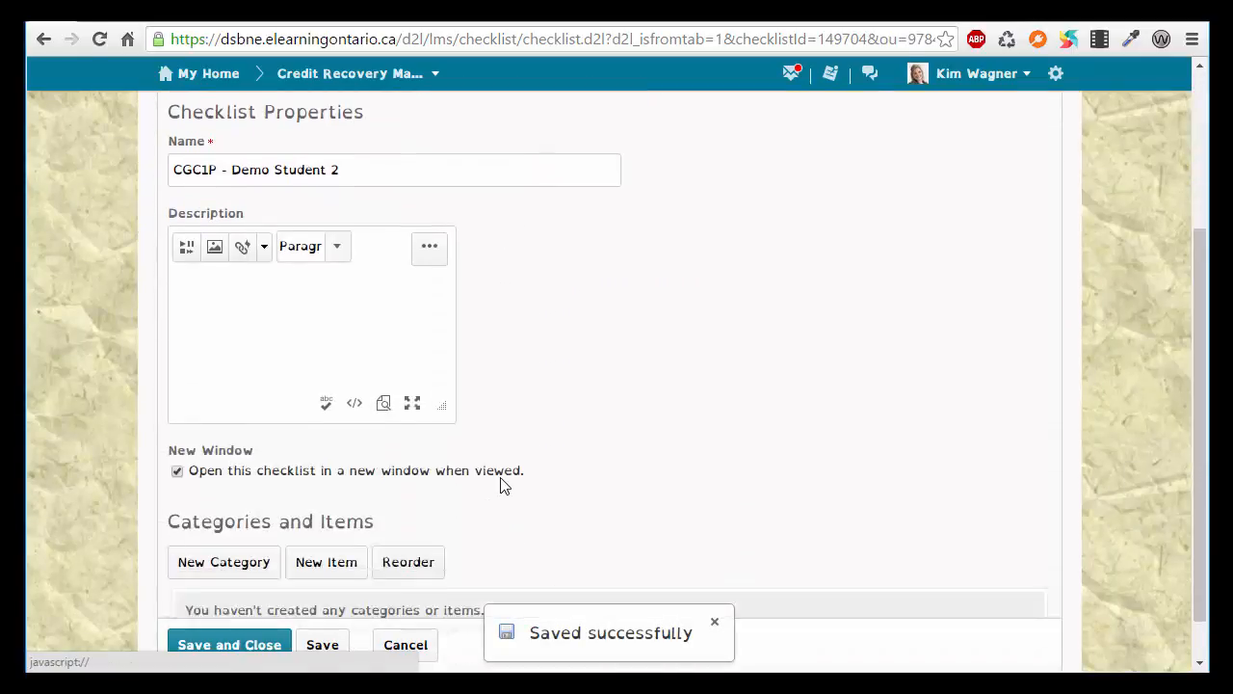
pyautogui.scroll(-1, 505, 485)
pyautogui.click(232, 518)
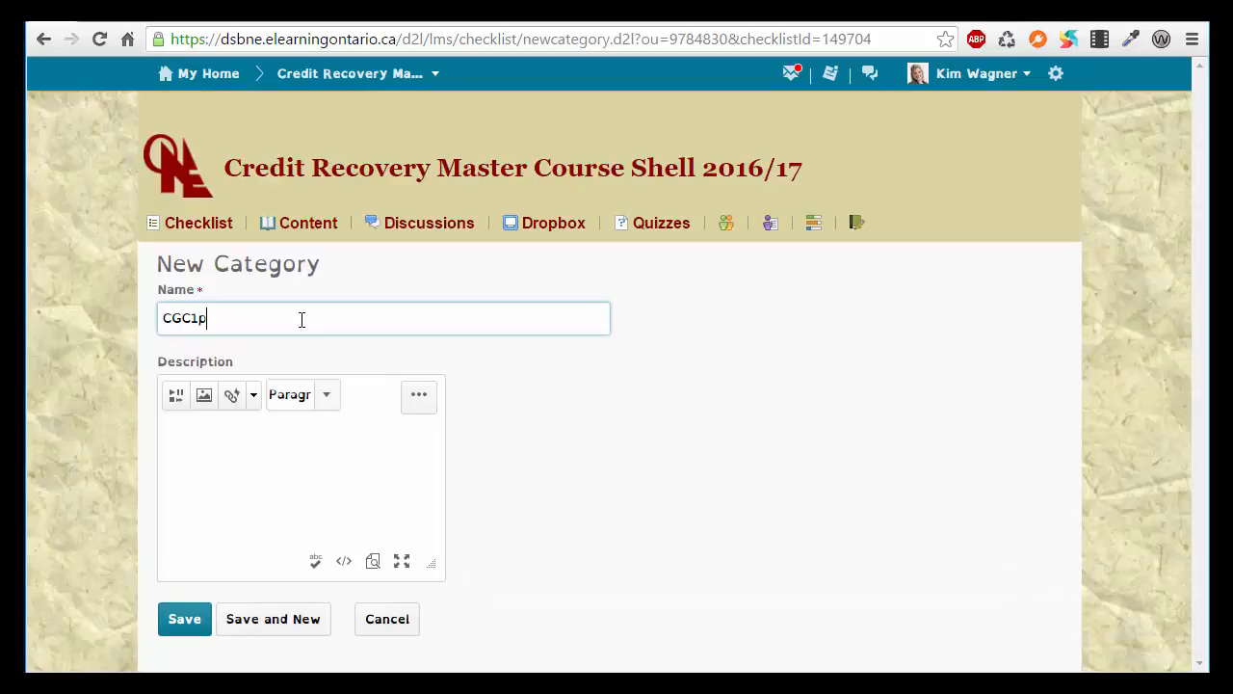
pyautogui.write('CGC1p')
pyautogui.press('BackSpace')
pyautogui.write('P - Demo Student 2')
pyautogui.press('Return')
# Add the item "Unit 1, Activity 3, Assignment 1" to the CGC1P - Demo Student 2 category, then save and close the checklist.
pyautogui.scroll(-3, 313, 491)
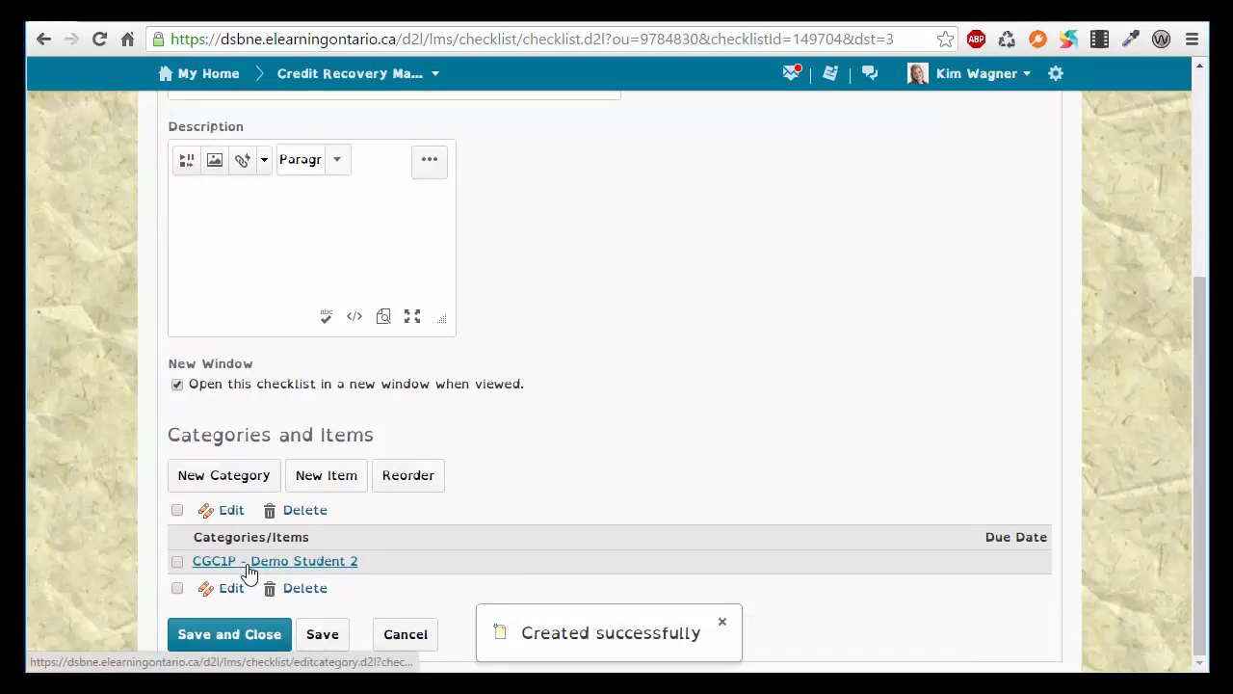
pyautogui.click(337, 477)
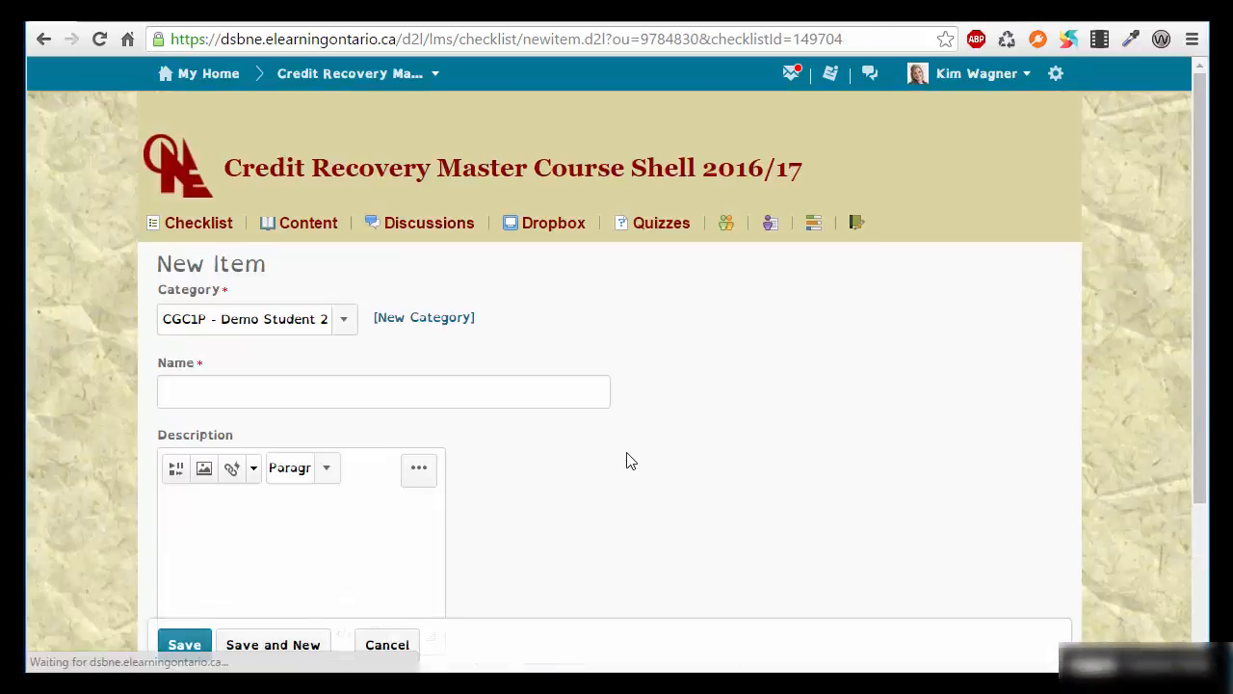
pyautogui.click(276, 390)
pyautogui.write('Unit 1,')
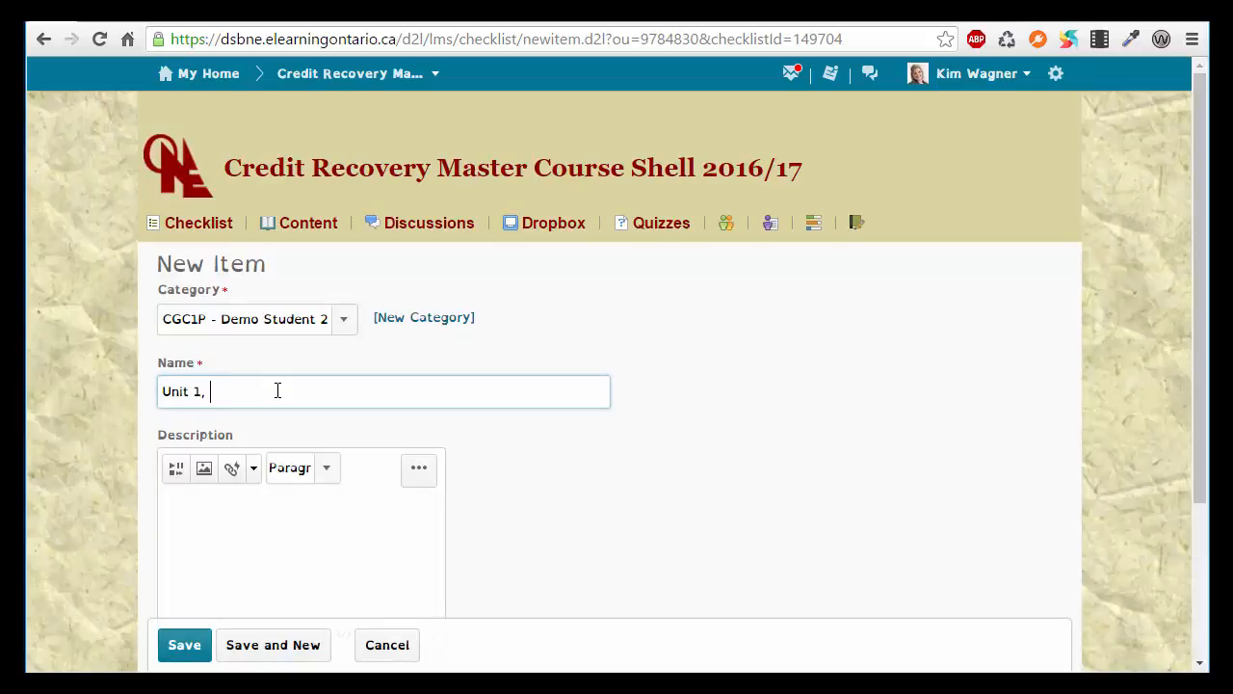
pyautogui.write(' Activity 3, Assignmen')
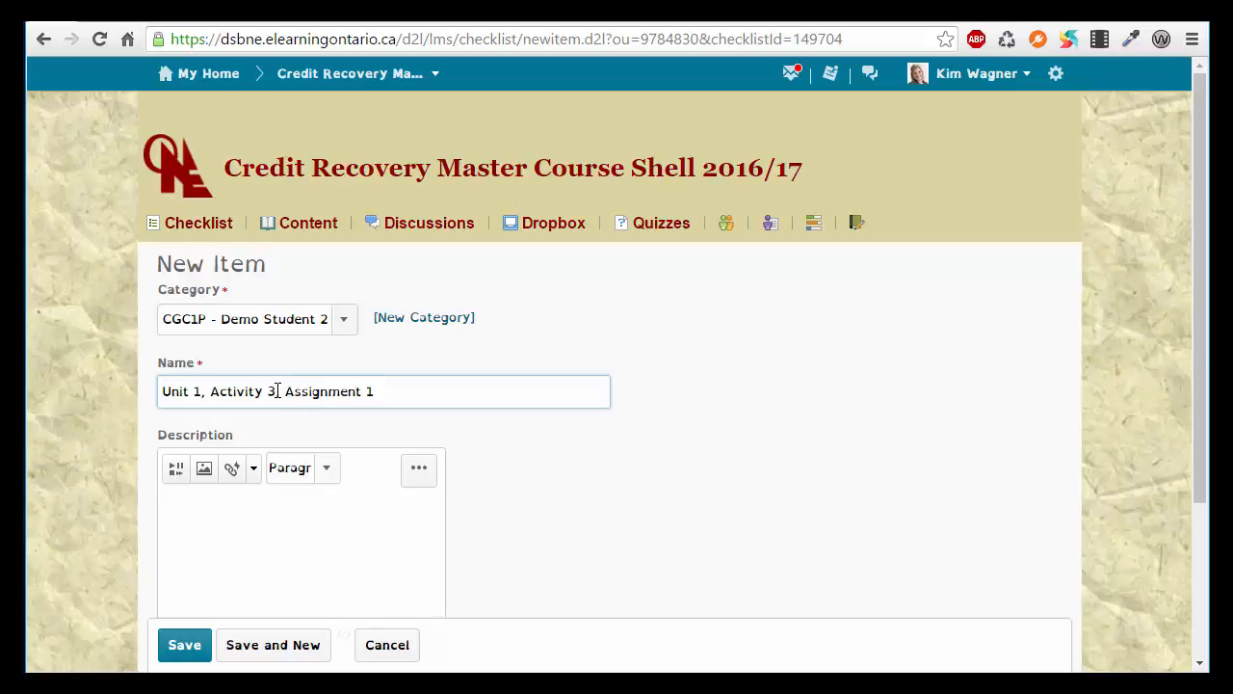
pyautogui.write('t 1')
pyautogui.click(183, 645)
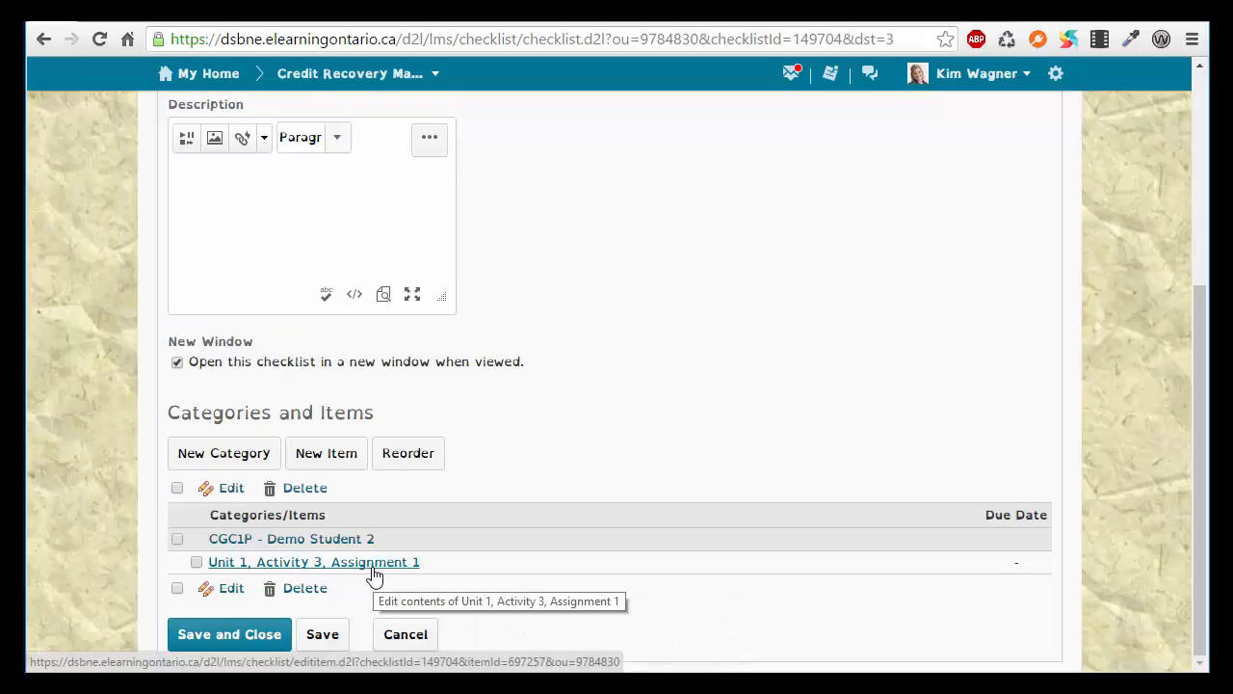
pyautogui.click(257, 637)
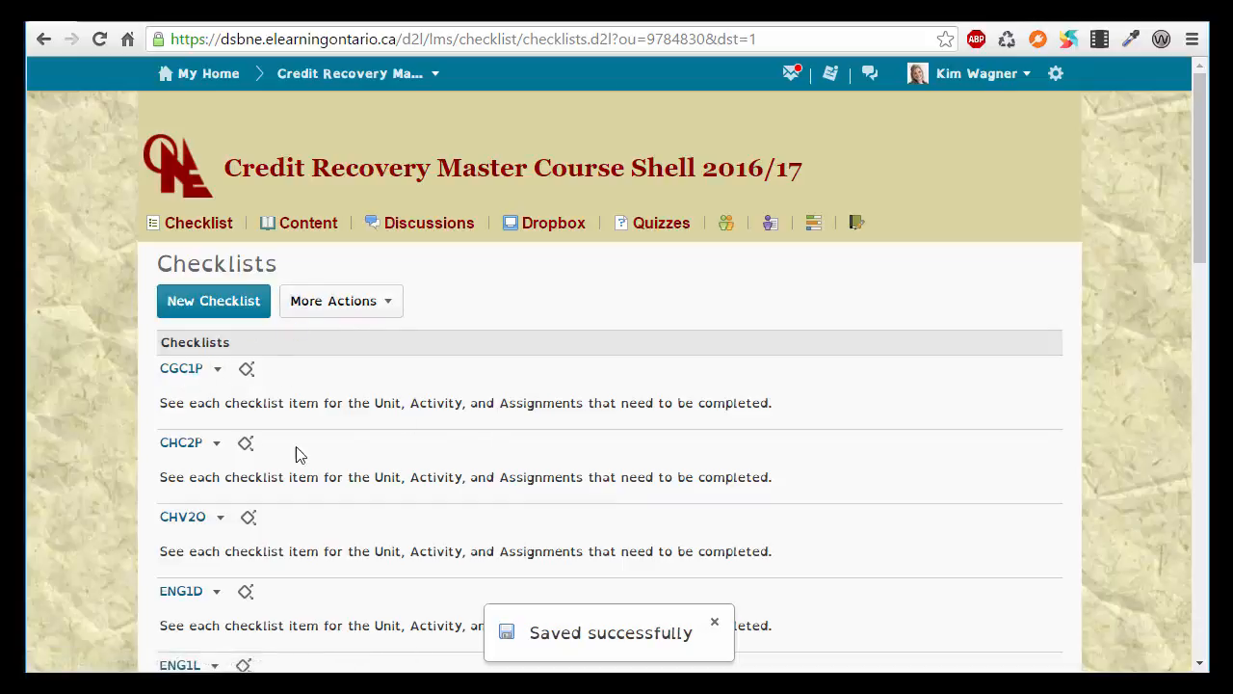
# Rename the CGC1P checklist as "CGC1P - Demo Student 1", then save and close it.
pyautogui.scroll(-12, 330, 542)
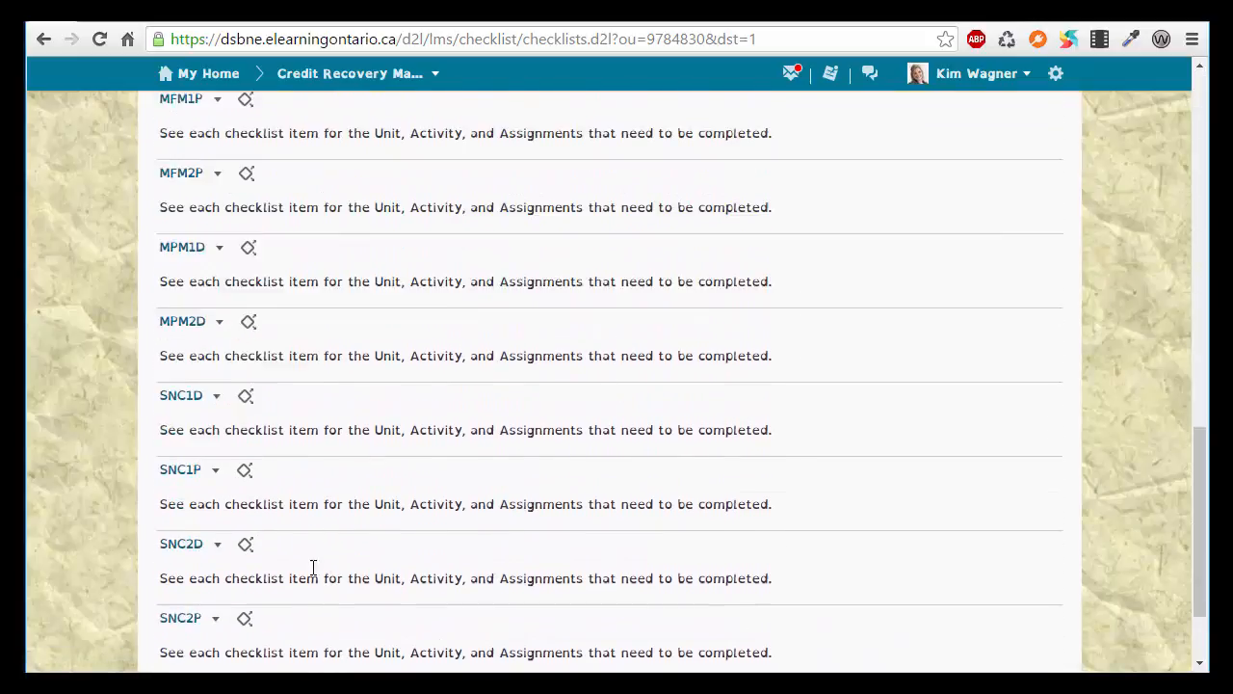
pyautogui.scroll(-3, 313, 567)
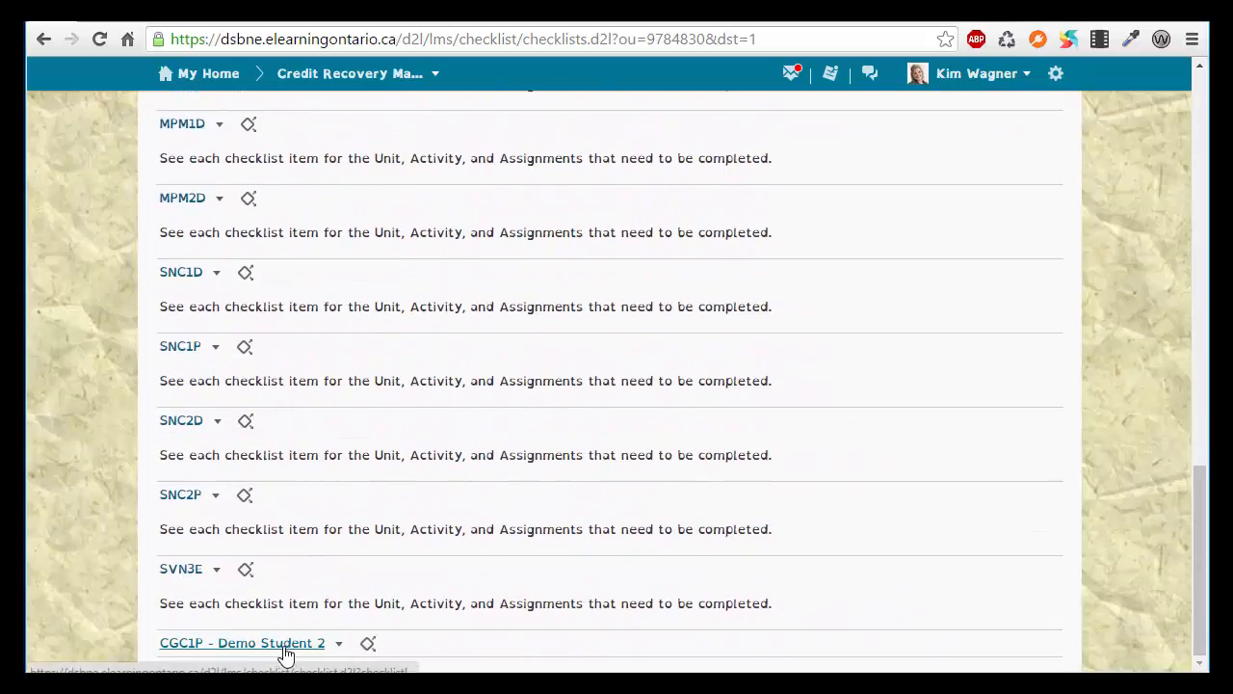
pyautogui.scroll(1, 384, 513)
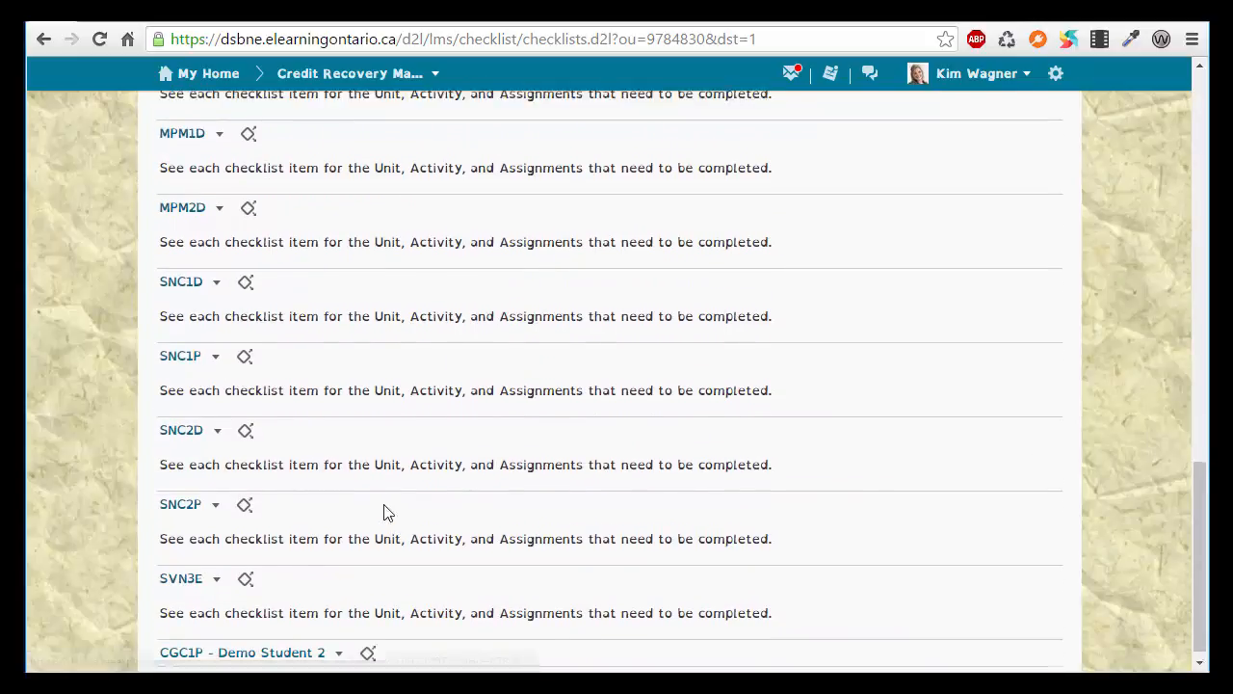
pyautogui.scroll(15, 381, 506)
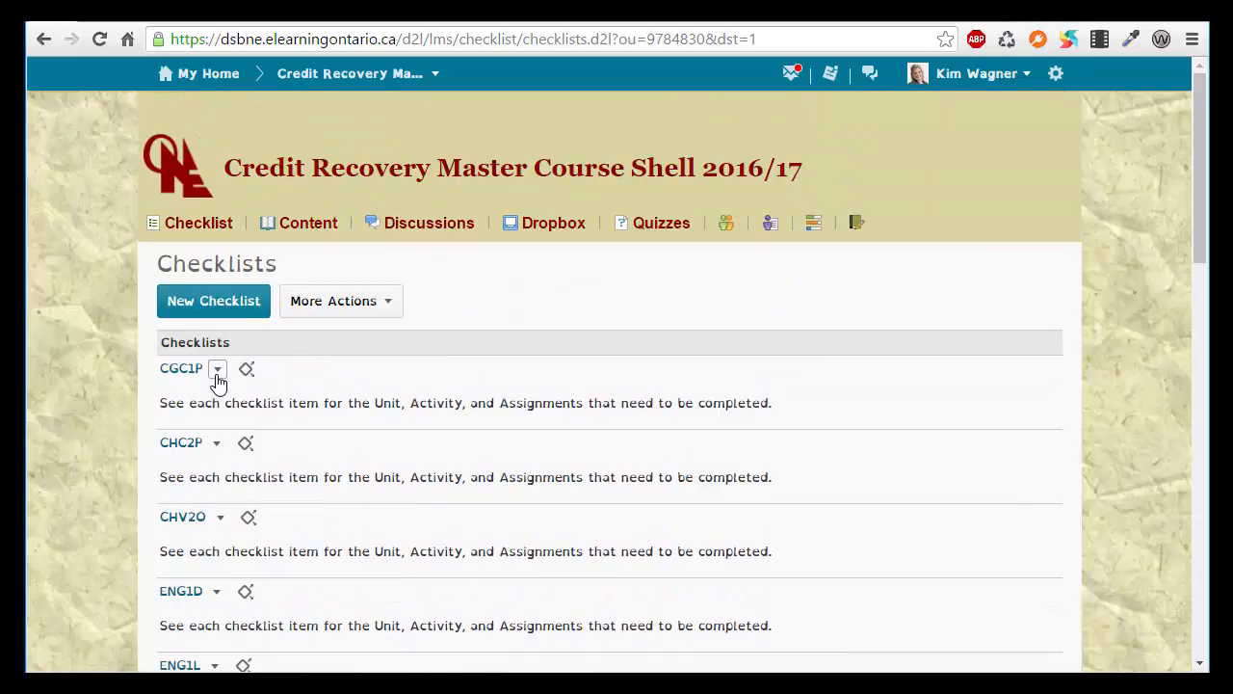
pyautogui.click(217, 374)
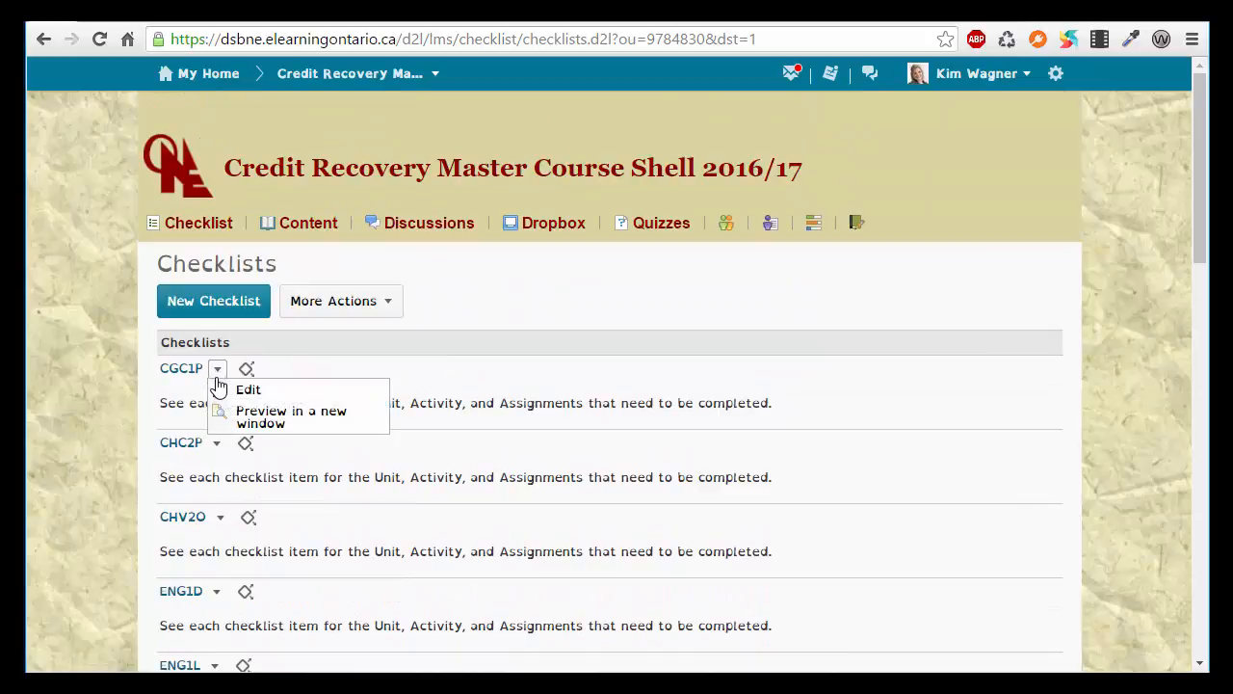
pyautogui.click(231, 390)
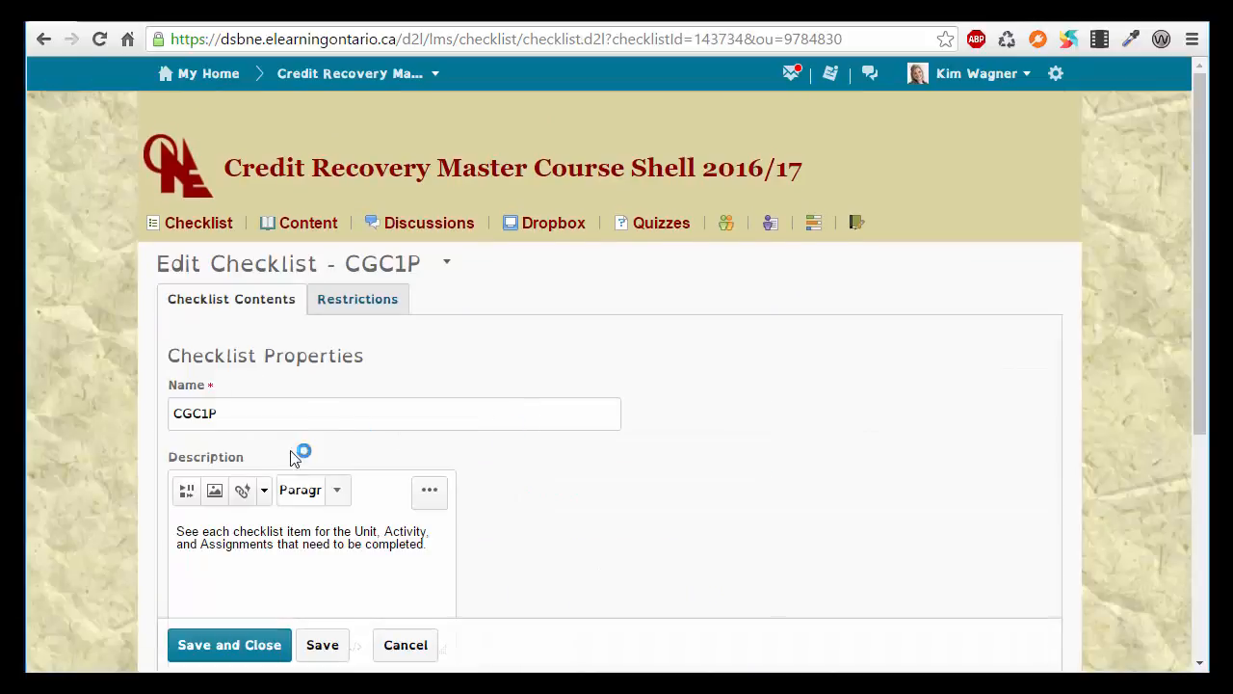
pyautogui.click(282, 410)
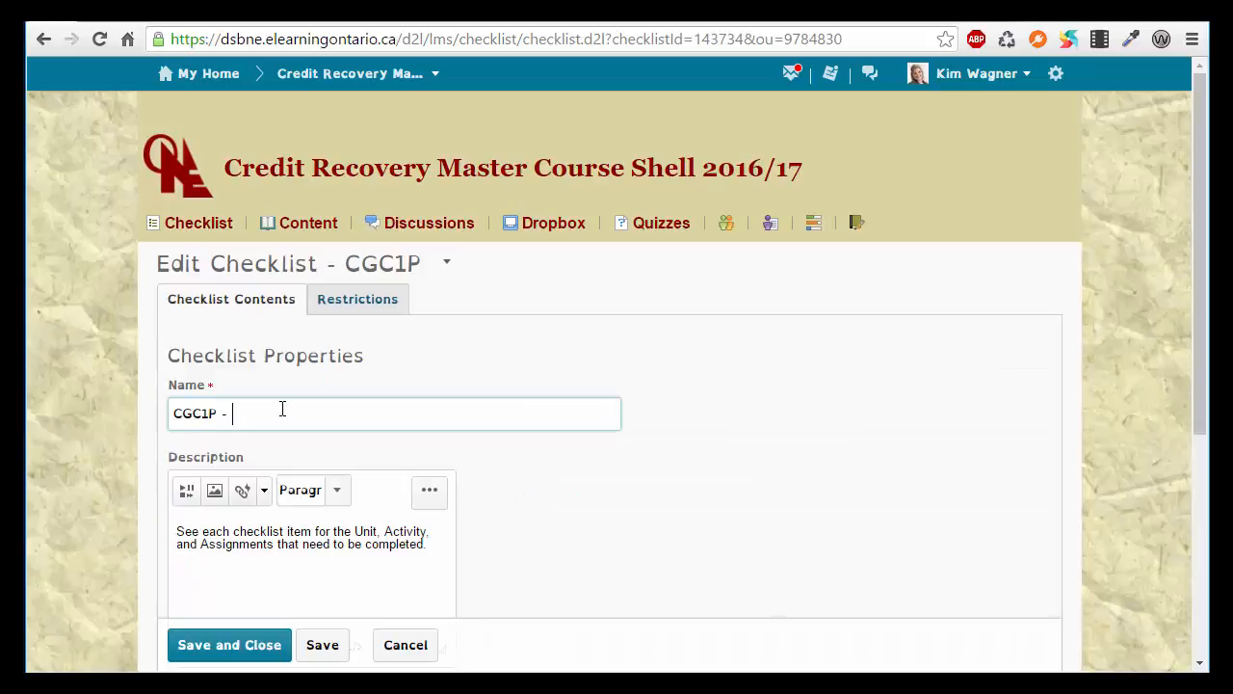
pyautogui.write('- Demo')
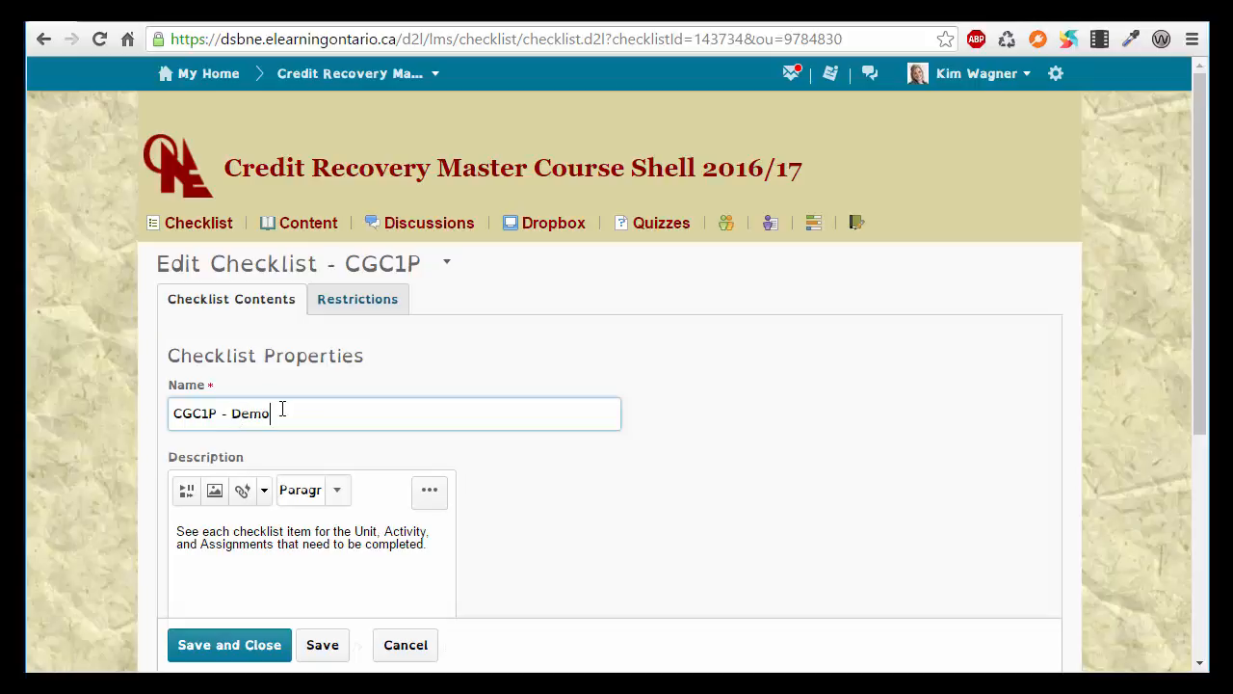
pyautogui.write(' Student 1')
pyautogui.click(252, 652)
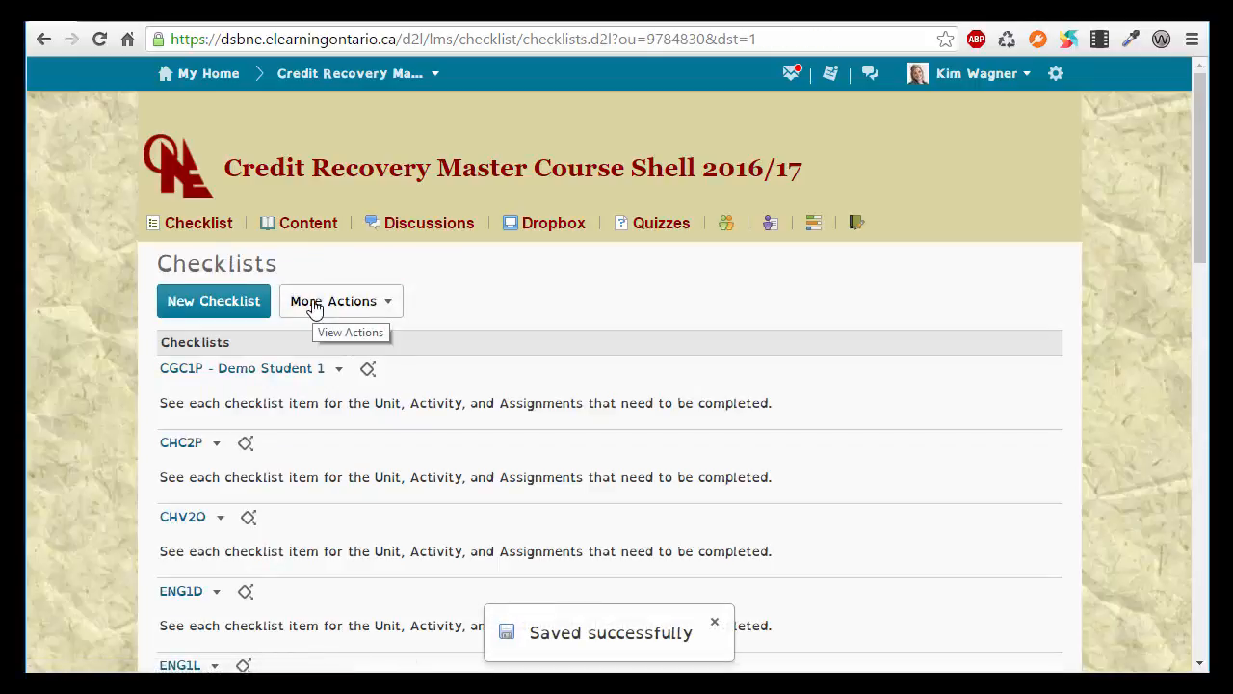
# Reorder the checklists so that "CGC1P - Demo Student 2" is in position 2, and save the order.
pyautogui.click(313, 304)
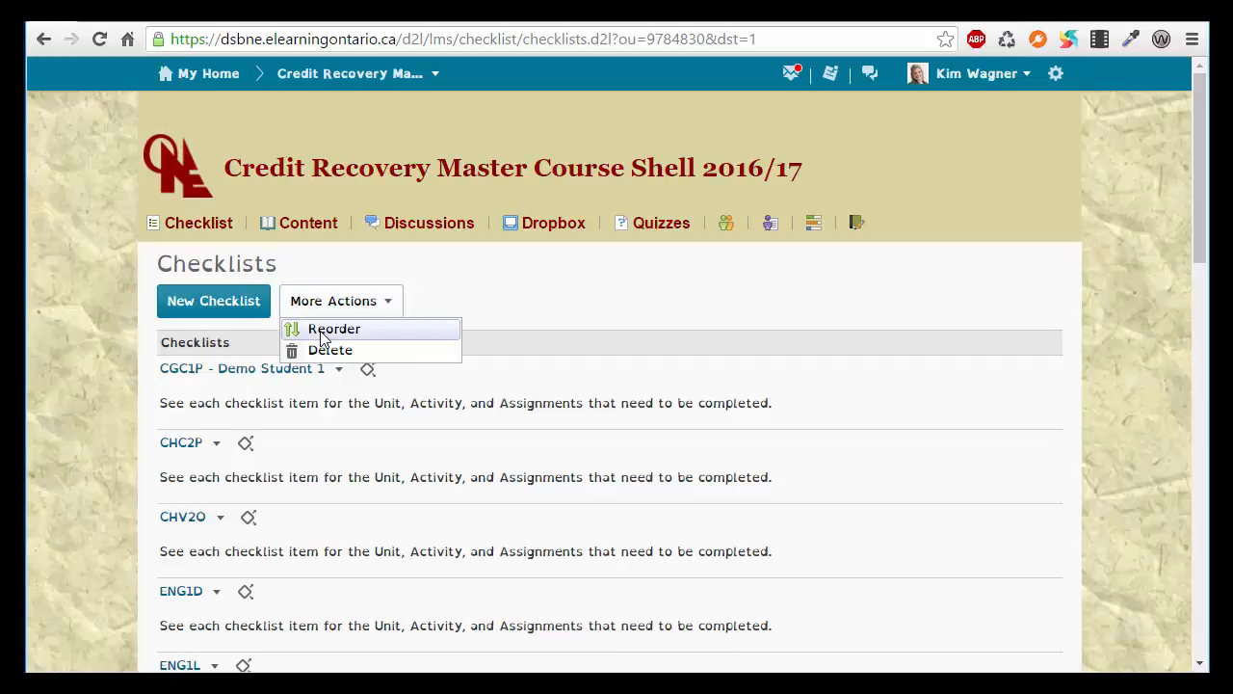
pyautogui.click(323, 332)
pyautogui.scroll(-3, 376, 485)
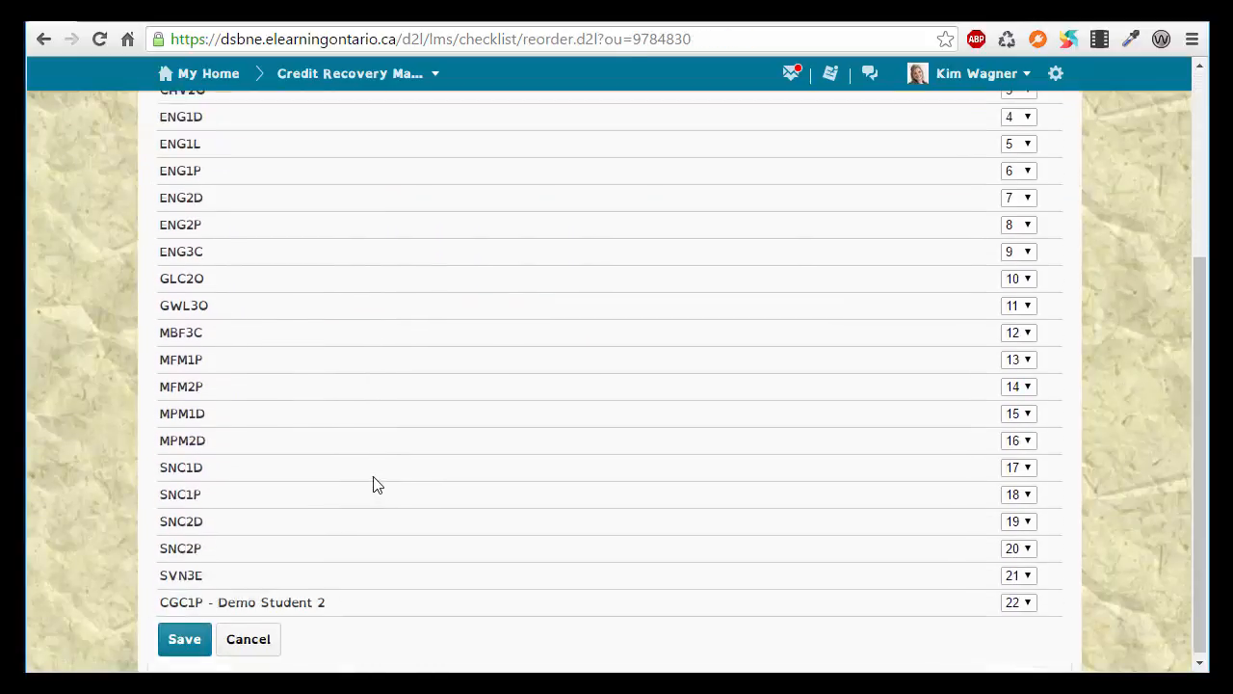
pyautogui.click(1028, 601)
pyautogui.moveTo(1029, 324); pyautogui.dragTo(1032, 284)
pyautogui.click(1009, 285)
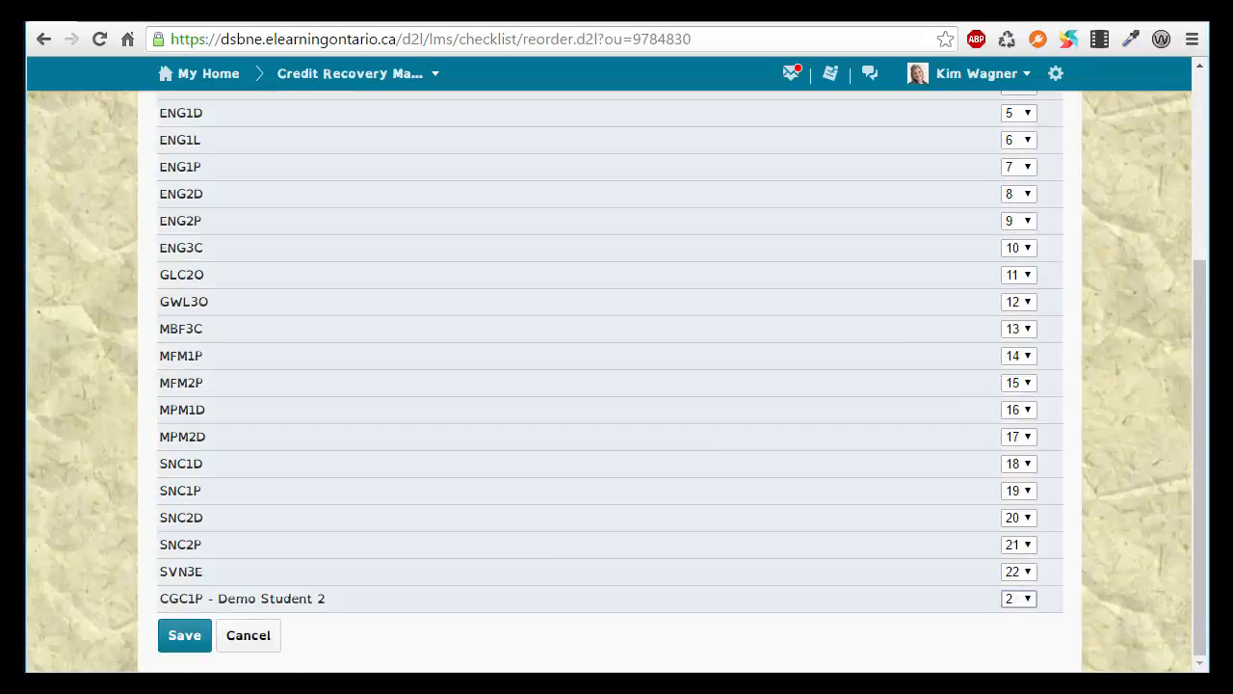
pyautogui.click(184, 639)
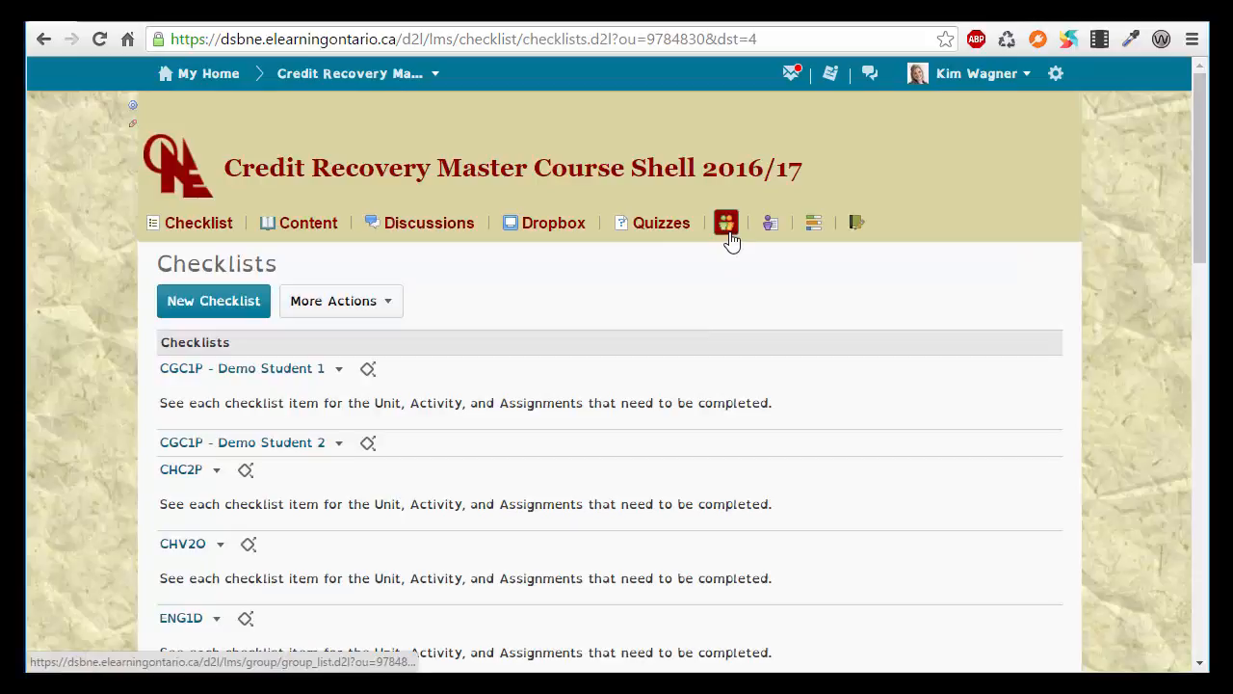
pyautogui.click(726, 227)
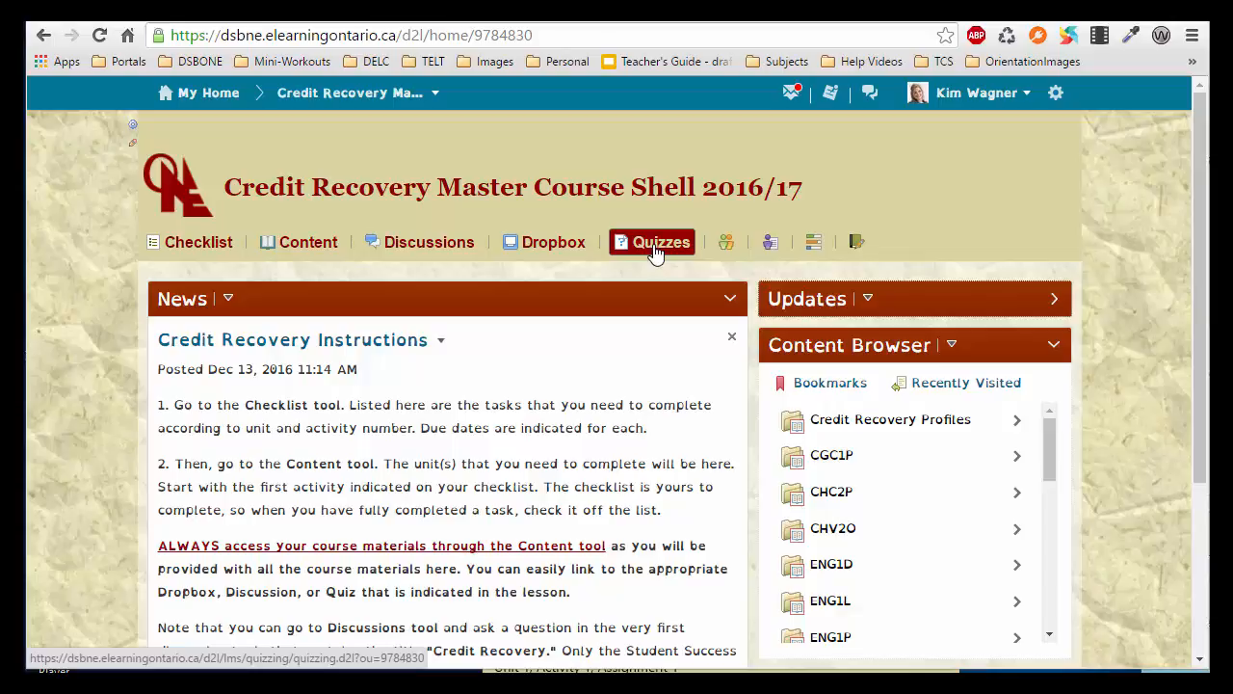
# Review the date, timing and special access restrictions of the ENG1D U2A3 Quiz, then save and close it.
pyautogui.click(655, 245)
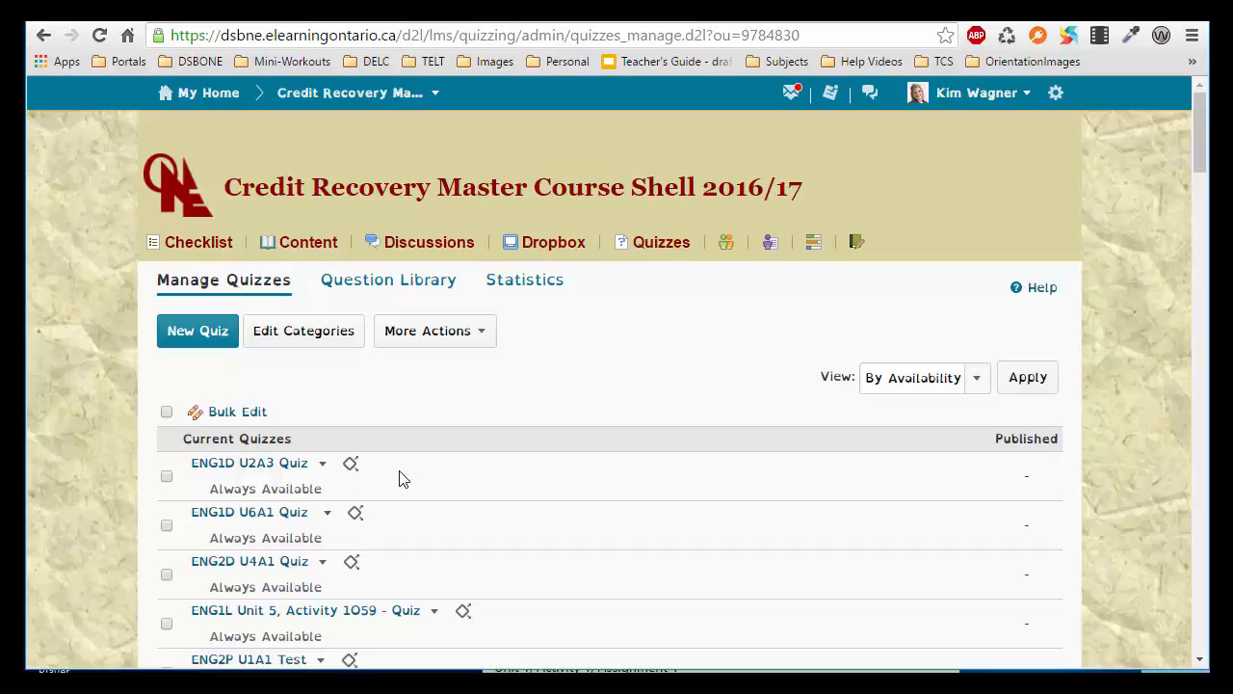
pyautogui.click(322, 463)
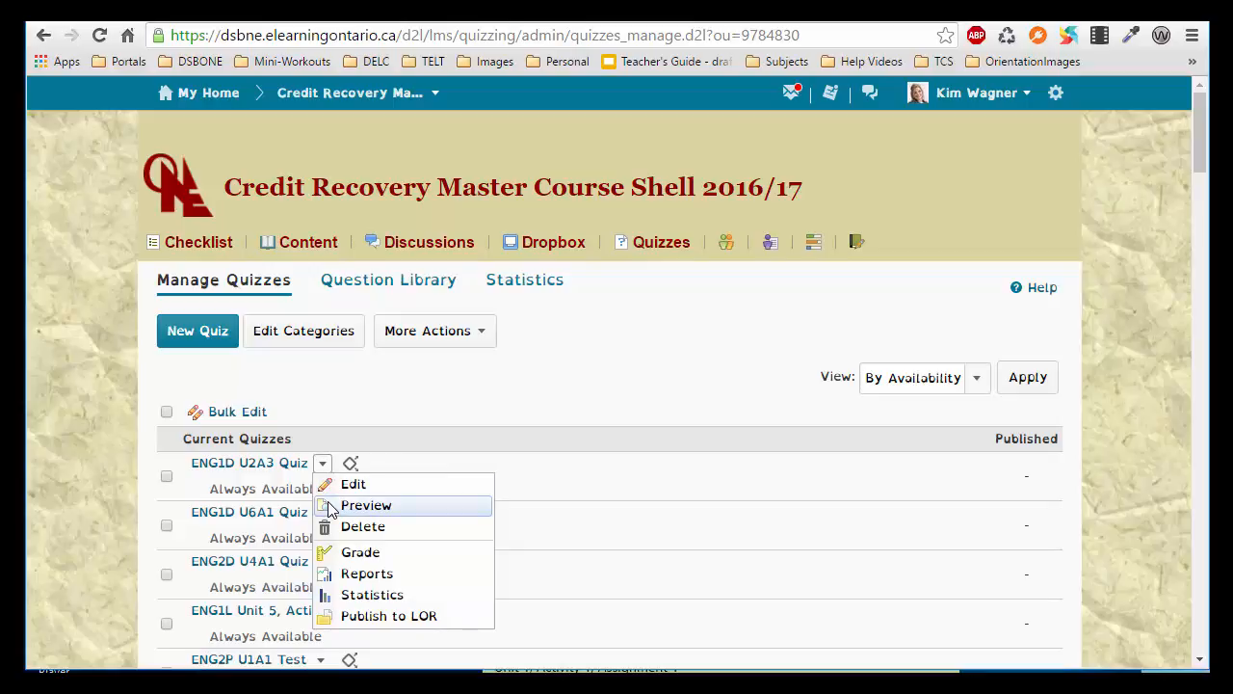
pyautogui.click(335, 490)
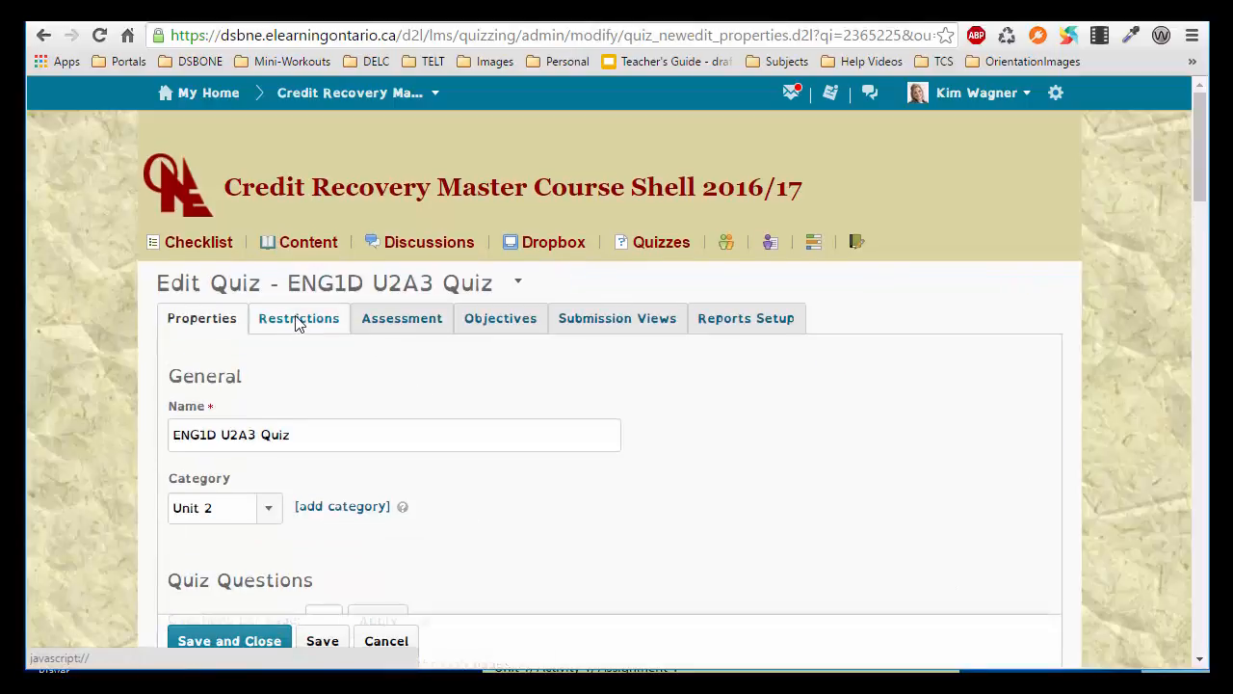
pyautogui.click(296, 319)
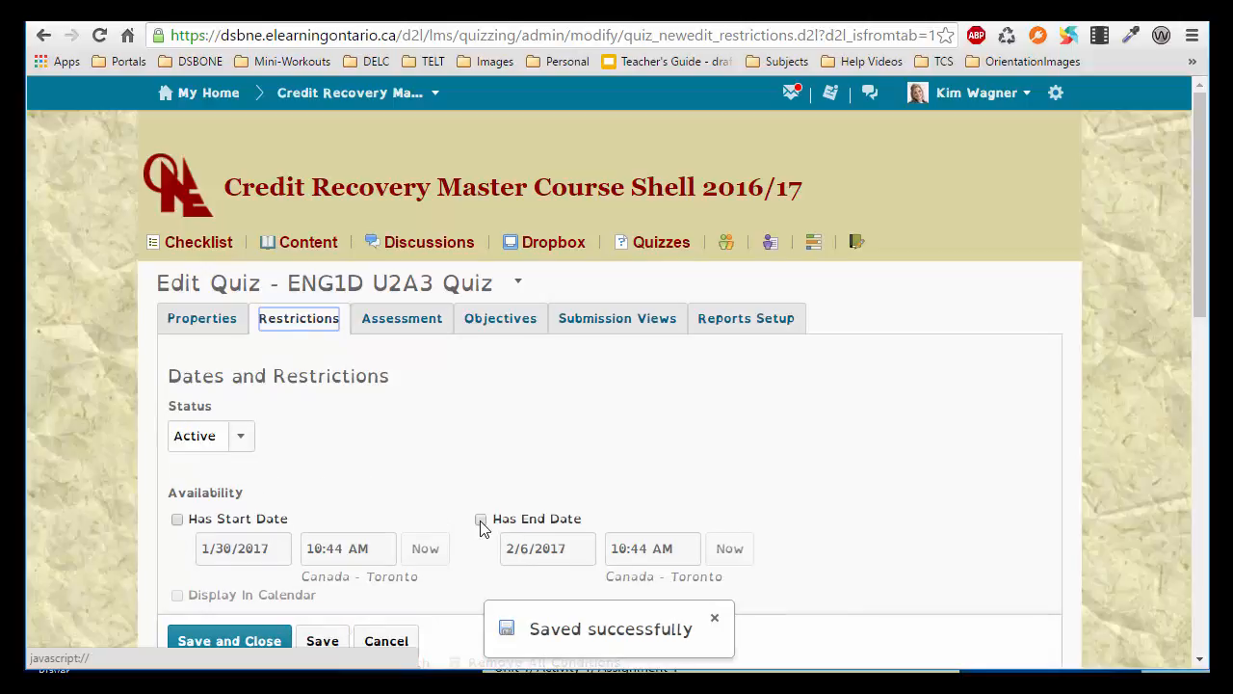
pyautogui.scroll(-5, 470, 523)
pyautogui.scroll(-4, 462, 523)
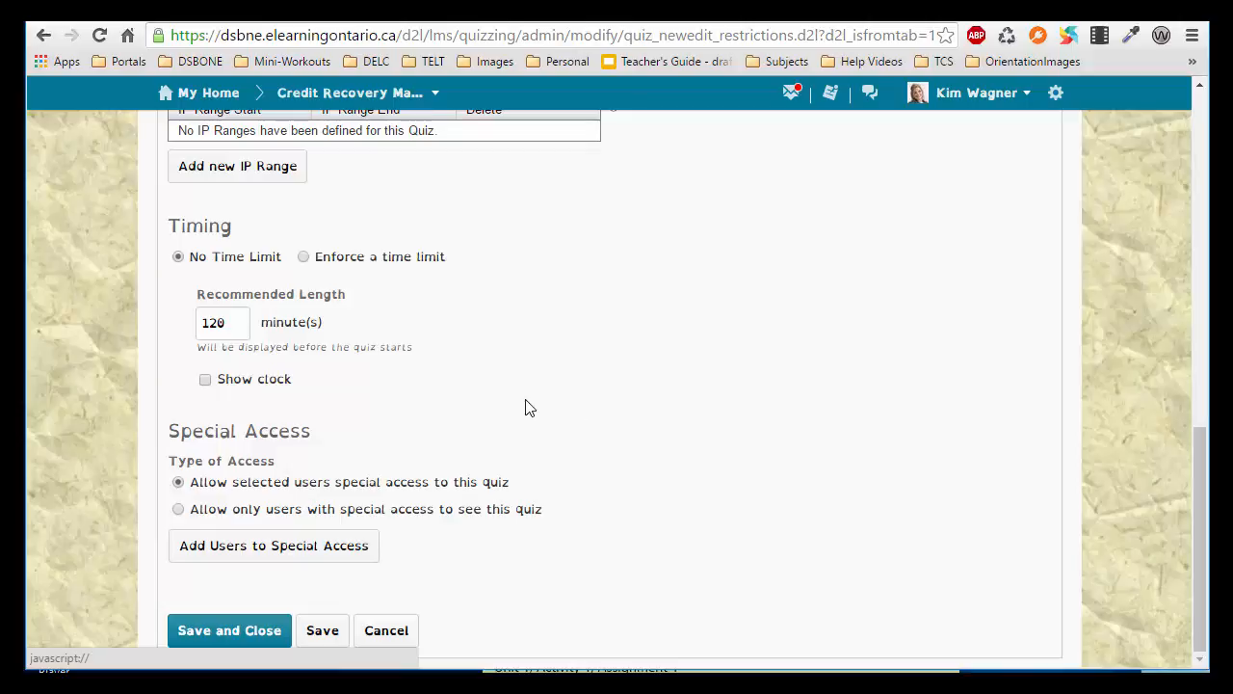
pyautogui.click(236, 631)
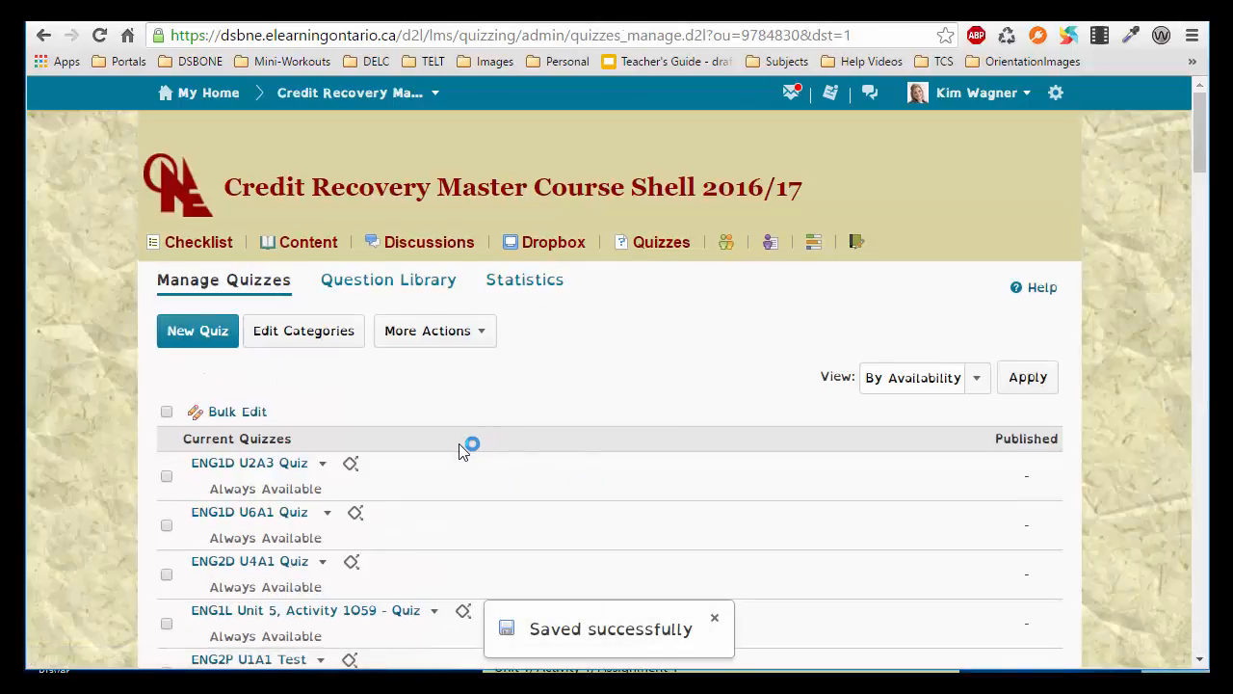
# Enable a start date of 1/30/2017 10:45 AM and an end date of 2/6/2017 10:45 AM for "MBF3C Unit 5, Activity 2 - Quiz".
pyautogui.scroll(-6, 468, 444)
pyautogui.scroll(-9, 457, 448)
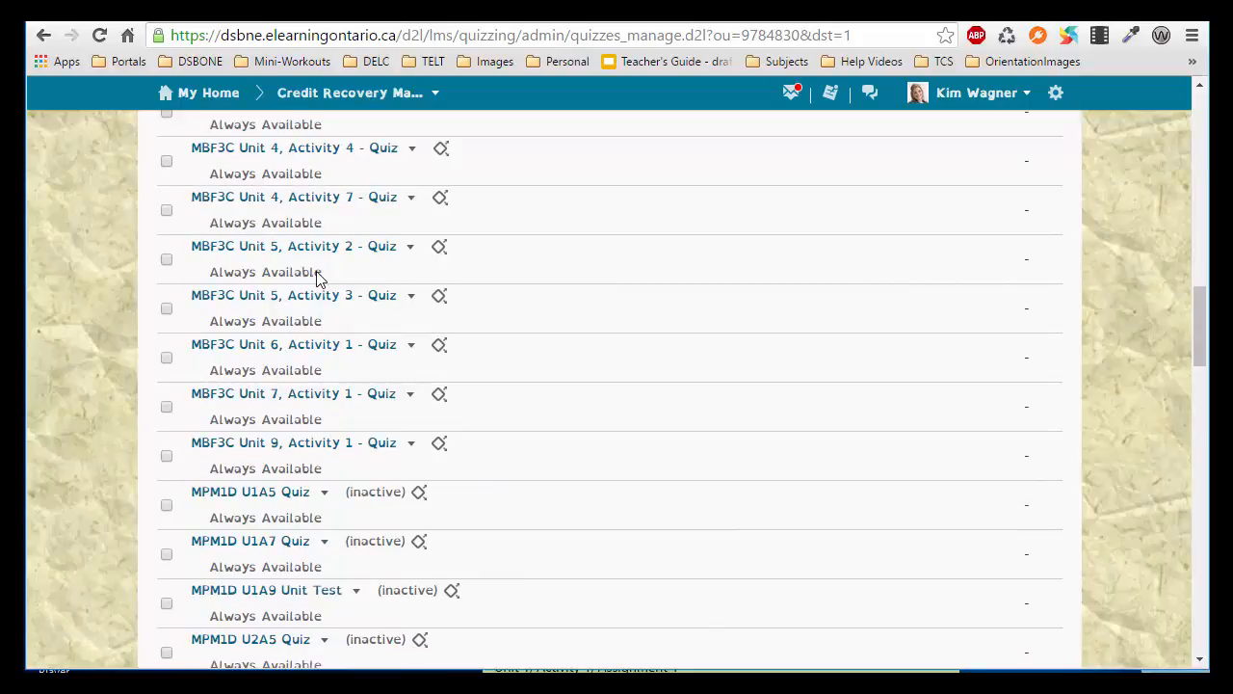
pyautogui.click(410, 253)
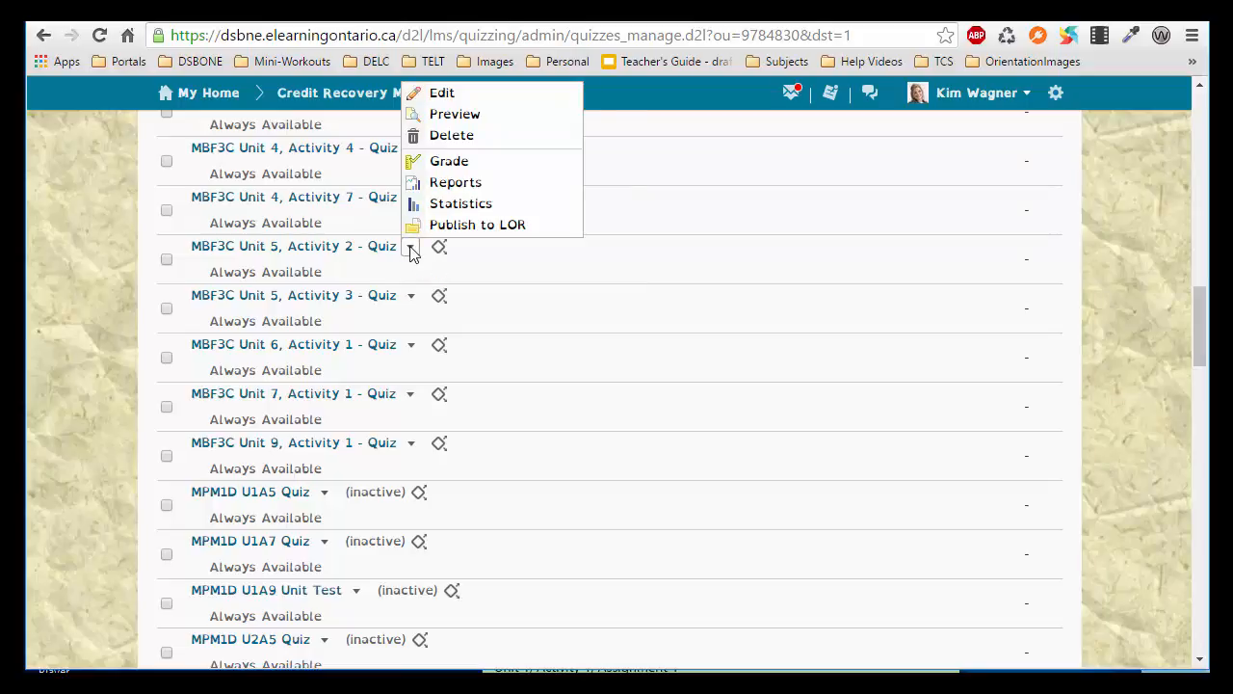
pyautogui.click(429, 93)
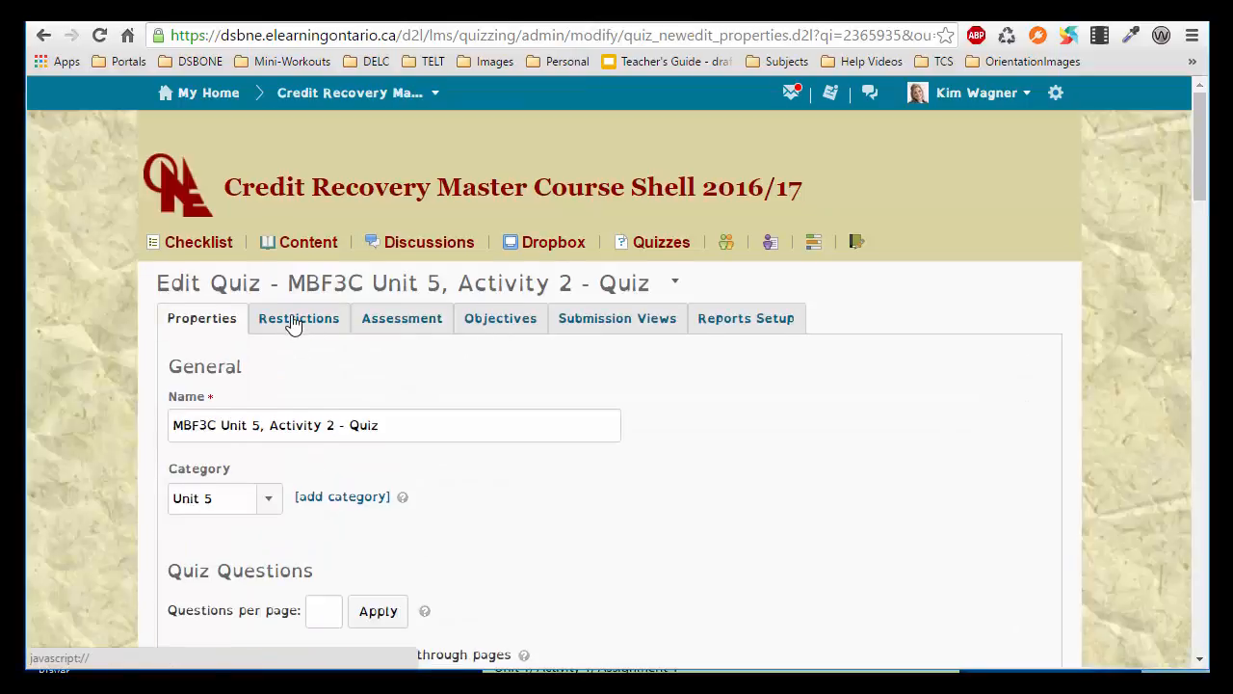
pyautogui.click(293, 326)
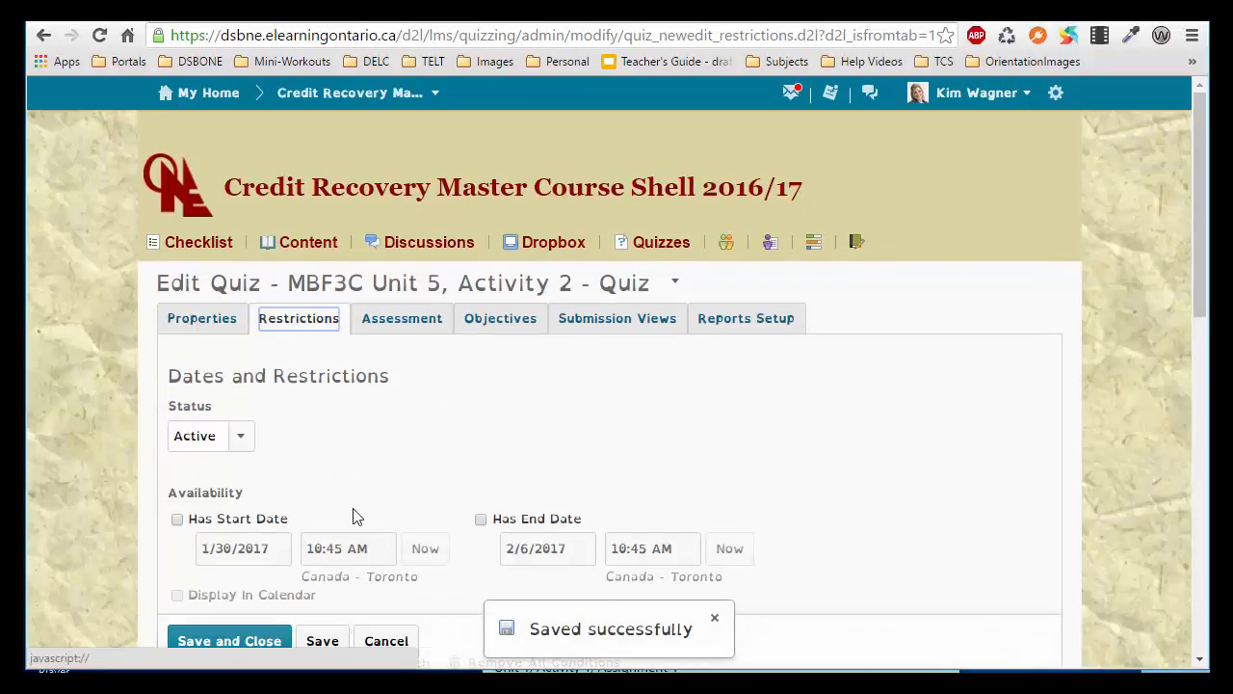
pyautogui.click(177, 520)
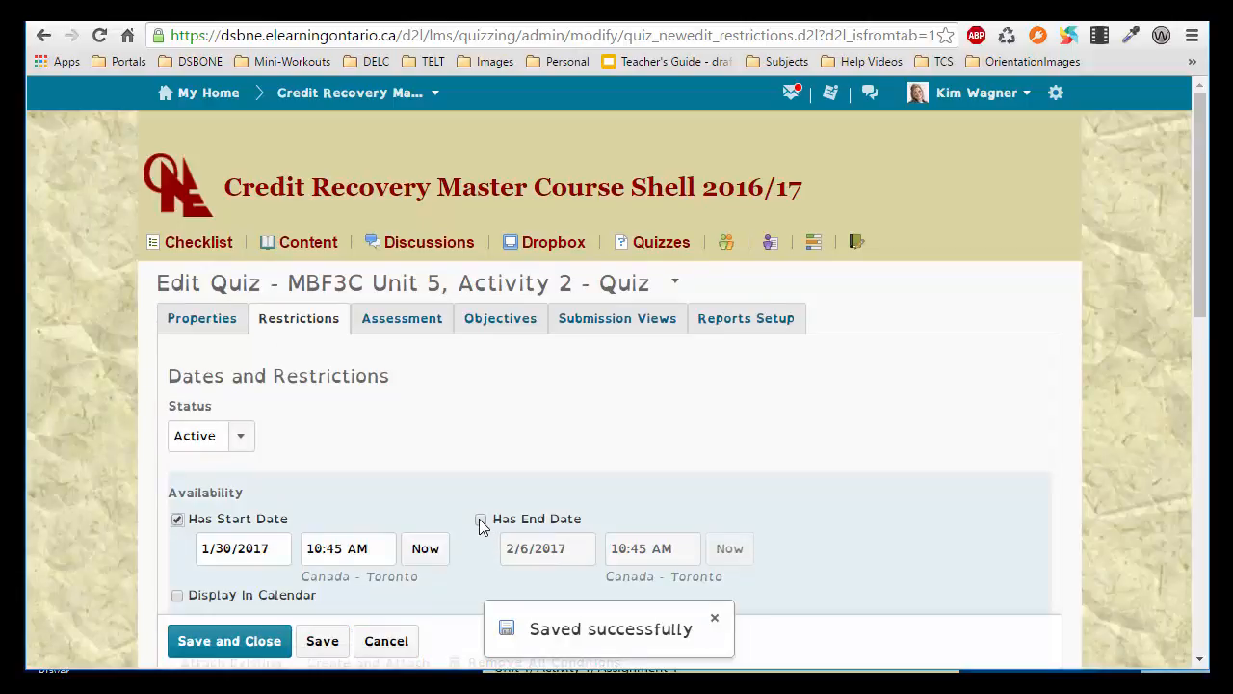
pyautogui.click(481, 520)
# Review the quiz's release conditions, try enforcing a time limit, return the timing to No Time Limit, and save and close the quiz.
pyautogui.scroll(-3, 339, 279)
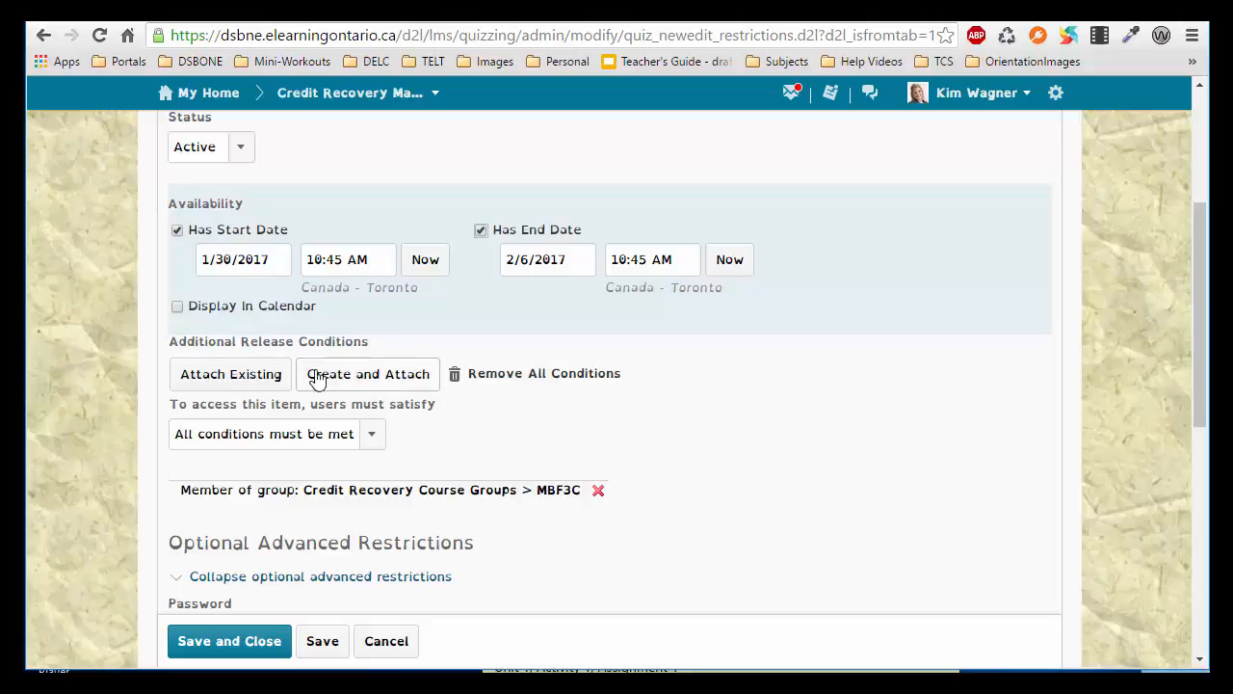
pyautogui.scroll(-1, 534, 450)
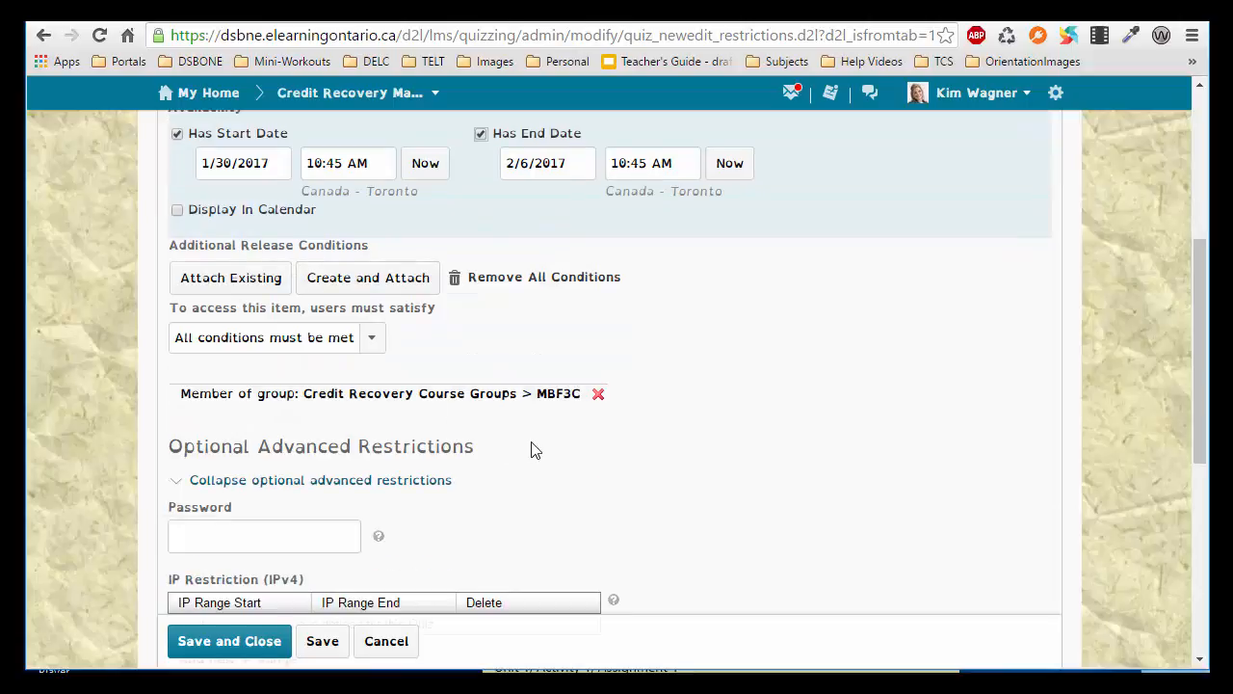
pyautogui.scroll(1, 520, 438)
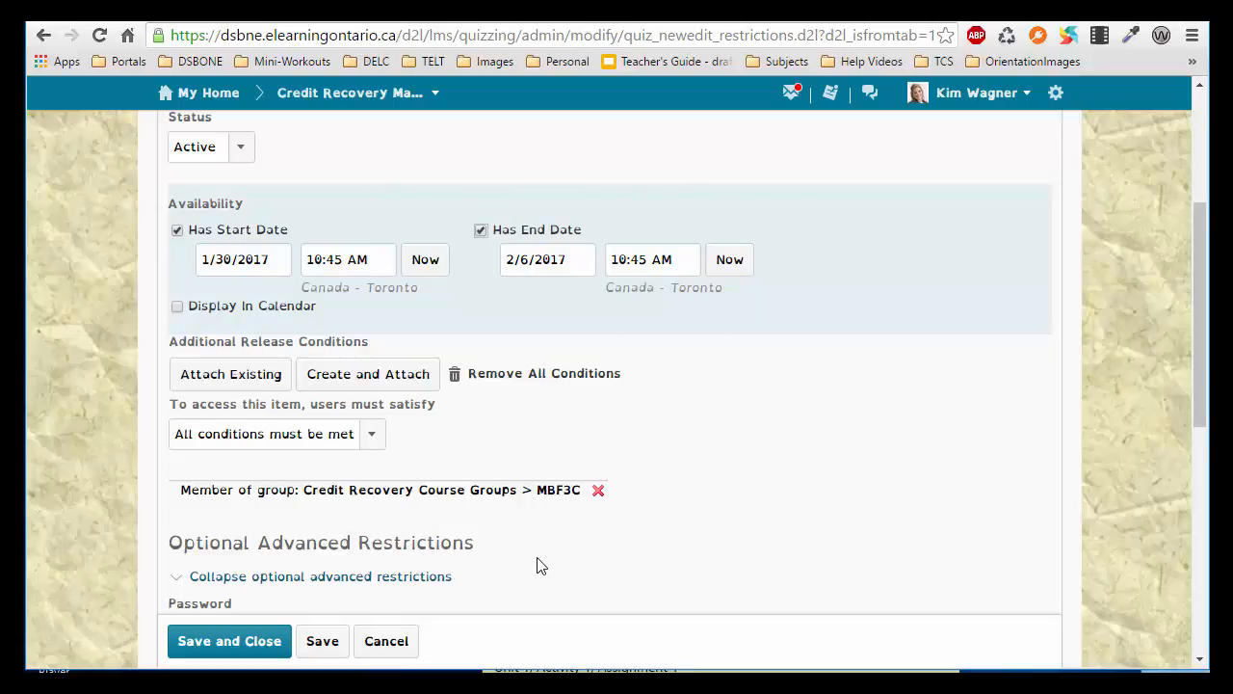
pyautogui.scroll(-6, 537, 566)
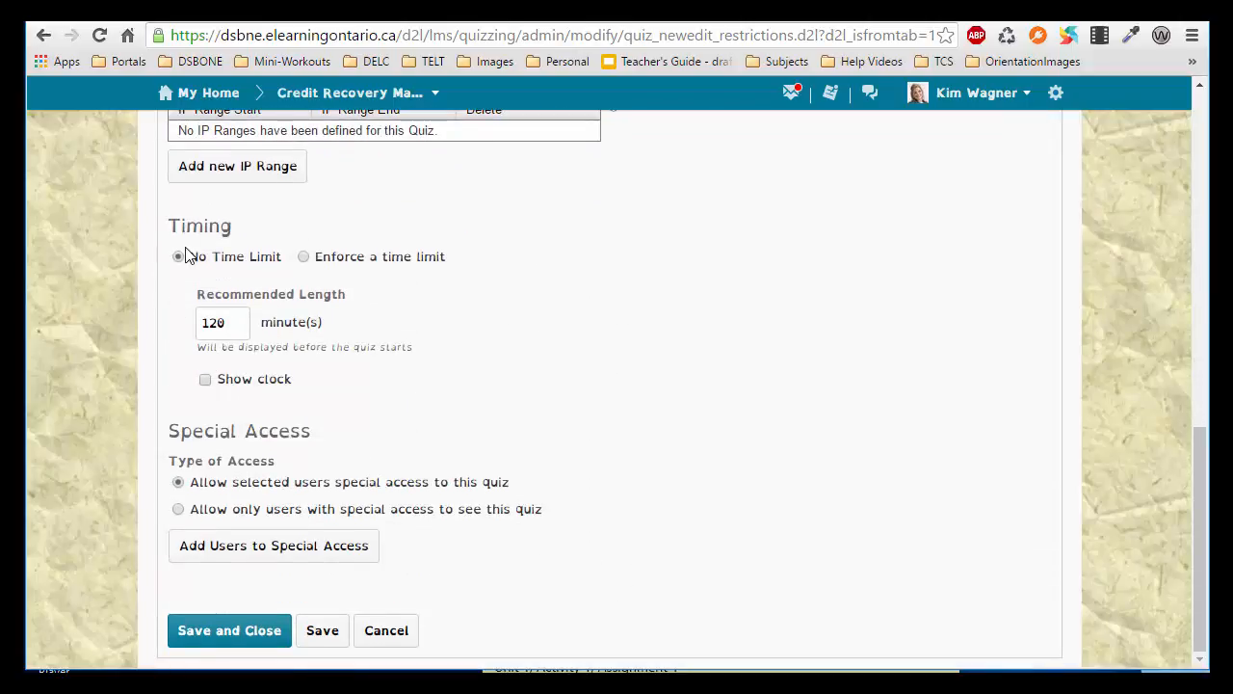
pyautogui.click(304, 259)
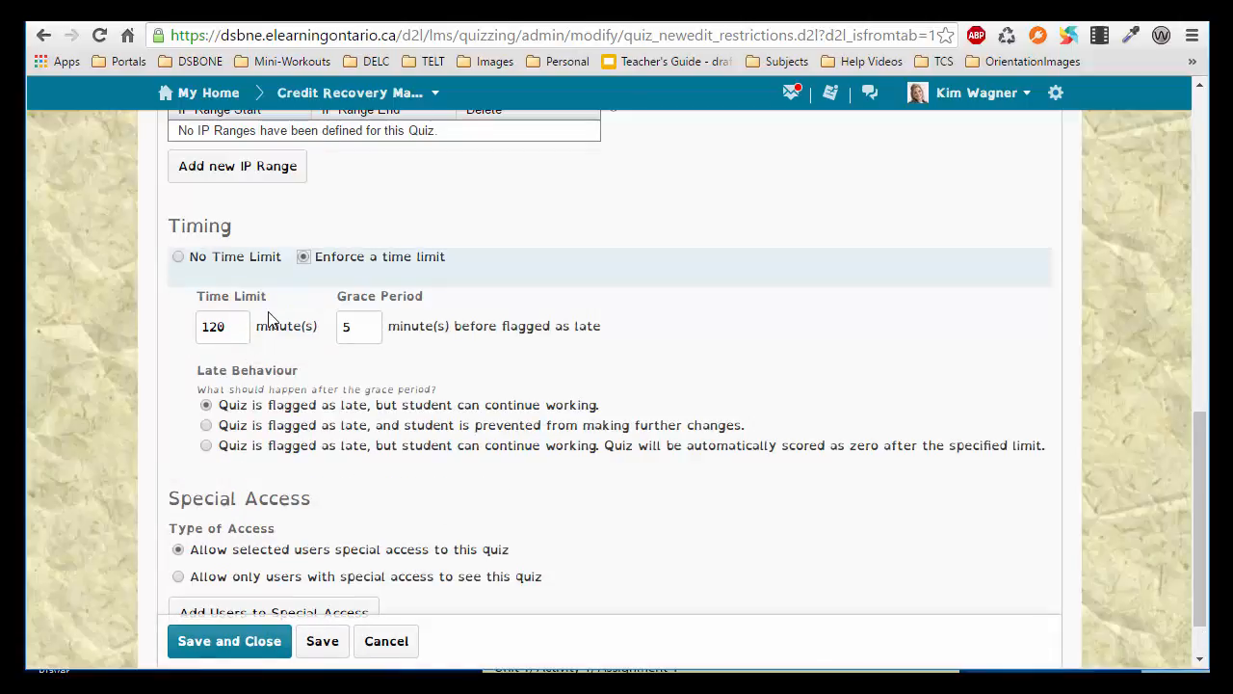
pyautogui.click(177, 259)
pyautogui.click(257, 632)
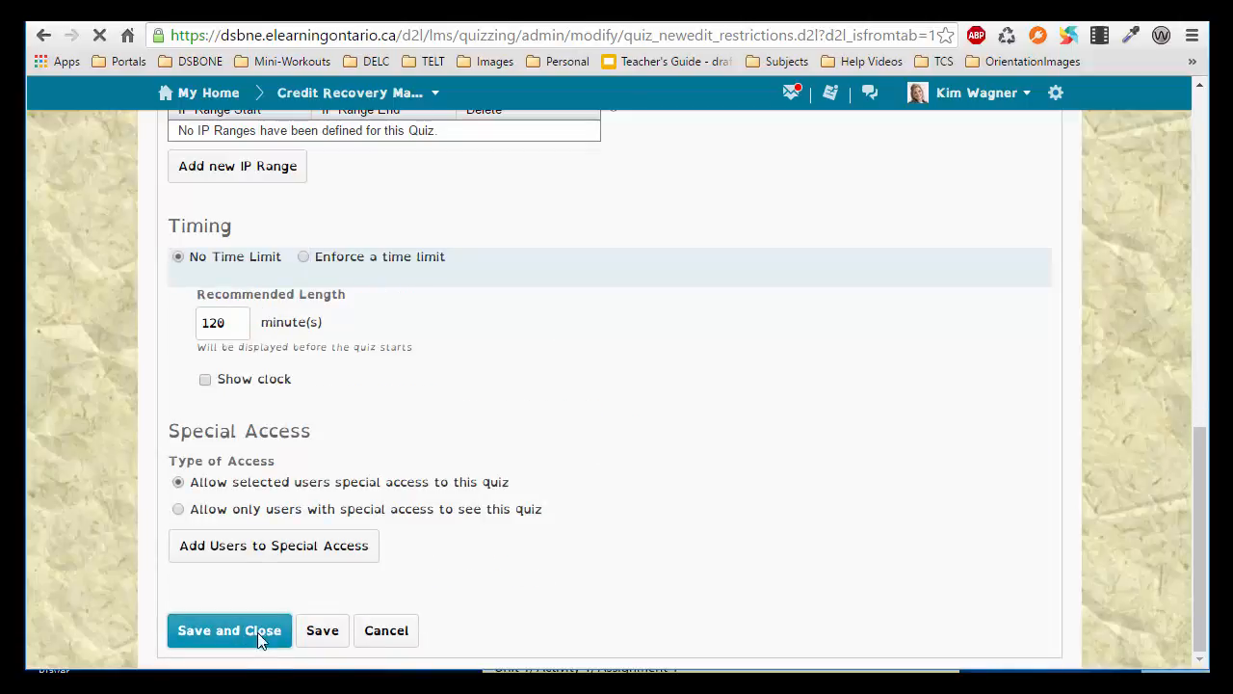
# Open the restrictions of the MPM1D U1A5 Quiz for editing and set its status to Active.
pyautogui.scroll(-6, 517, 435)
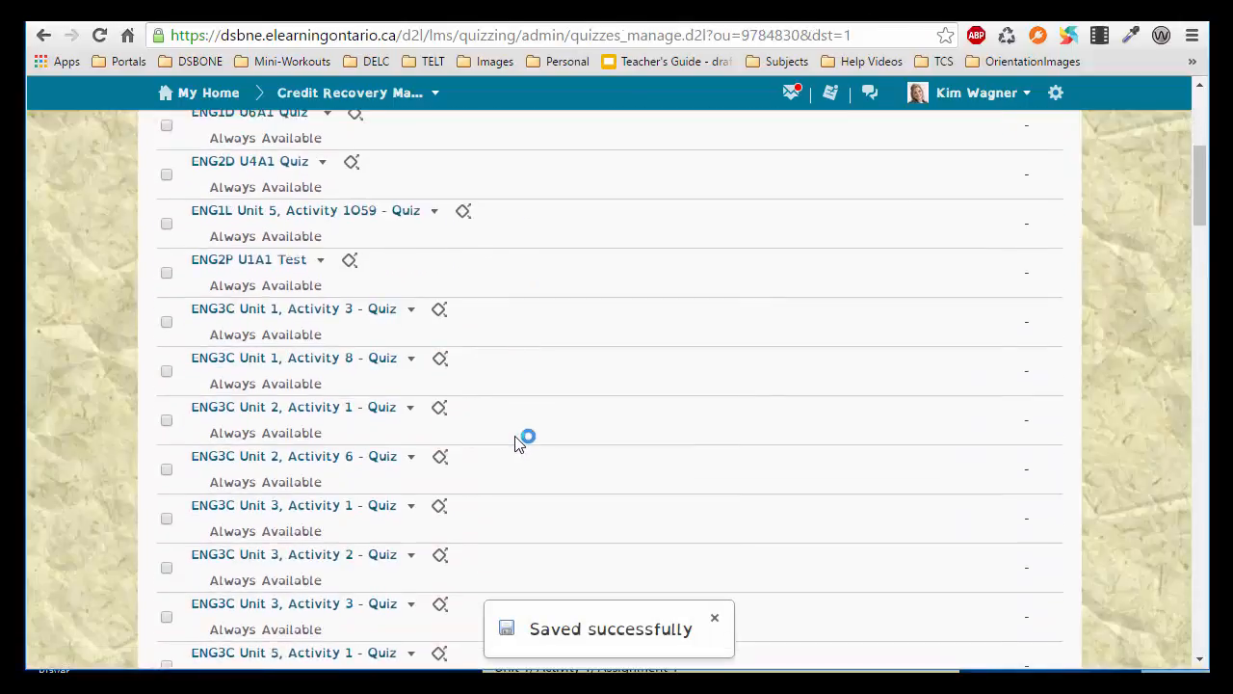
pyautogui.scroll(-9, 521, 441)
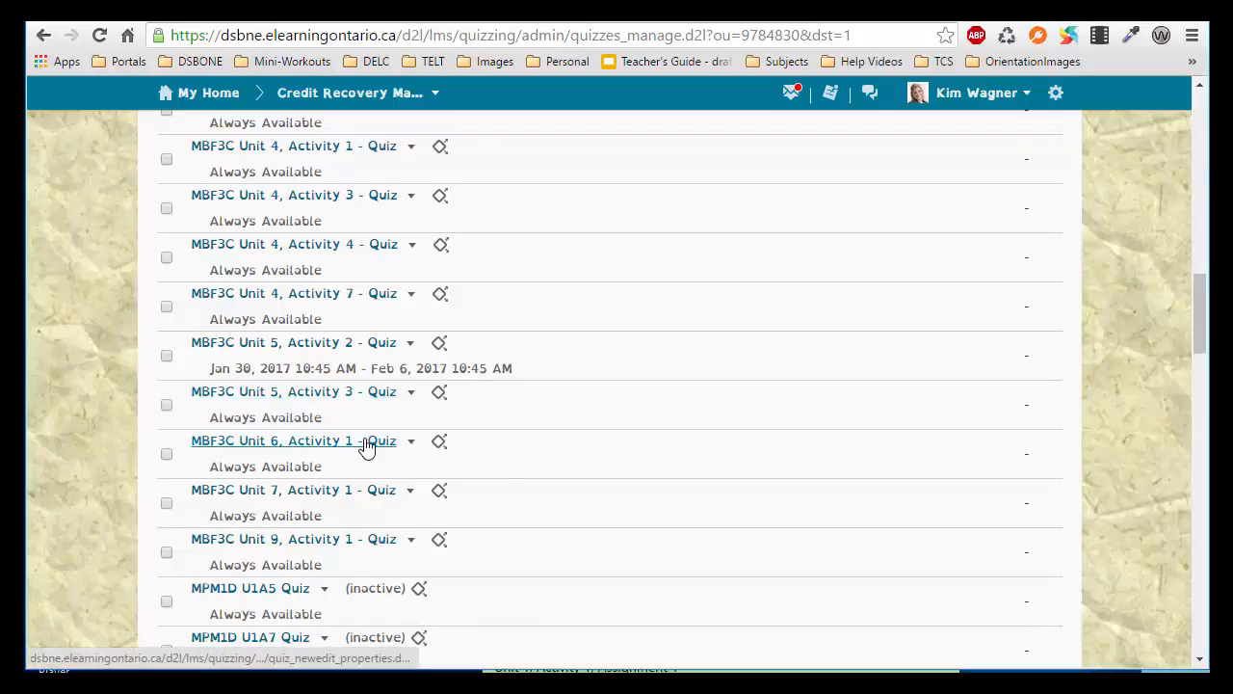
pyautogui.scroll(-3, 423, 449)
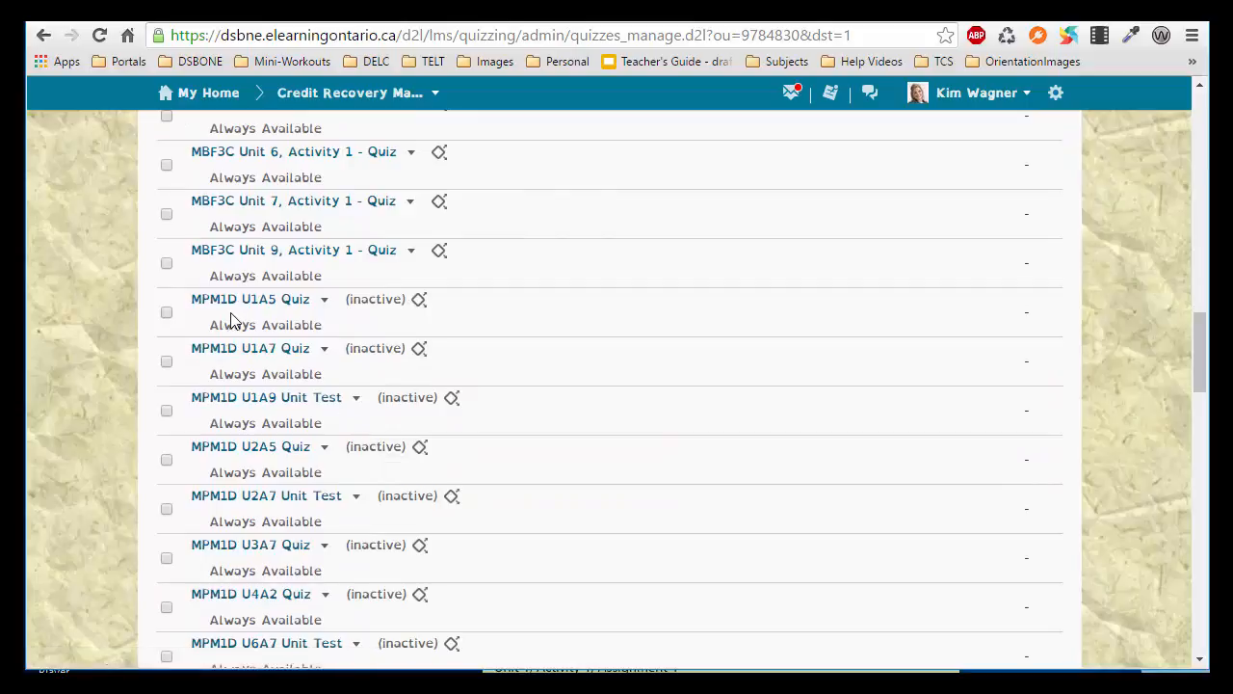
pyautogui.click(326, 301)
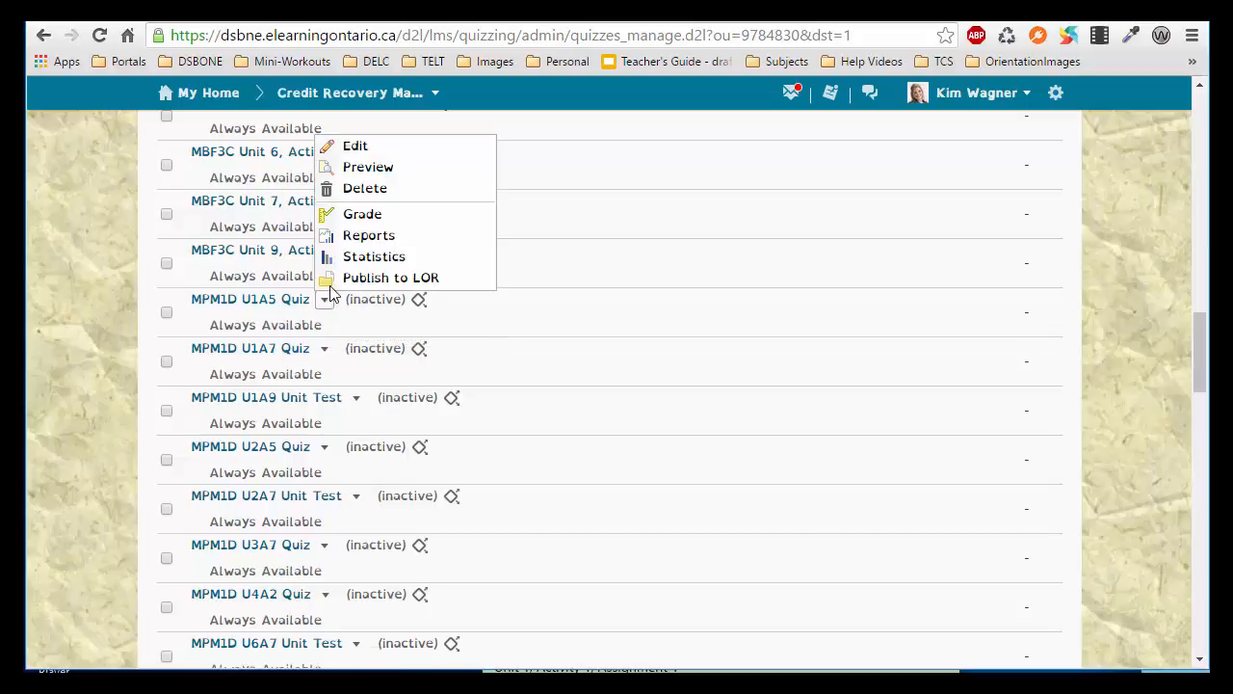
pyautogui.click(355, 145)
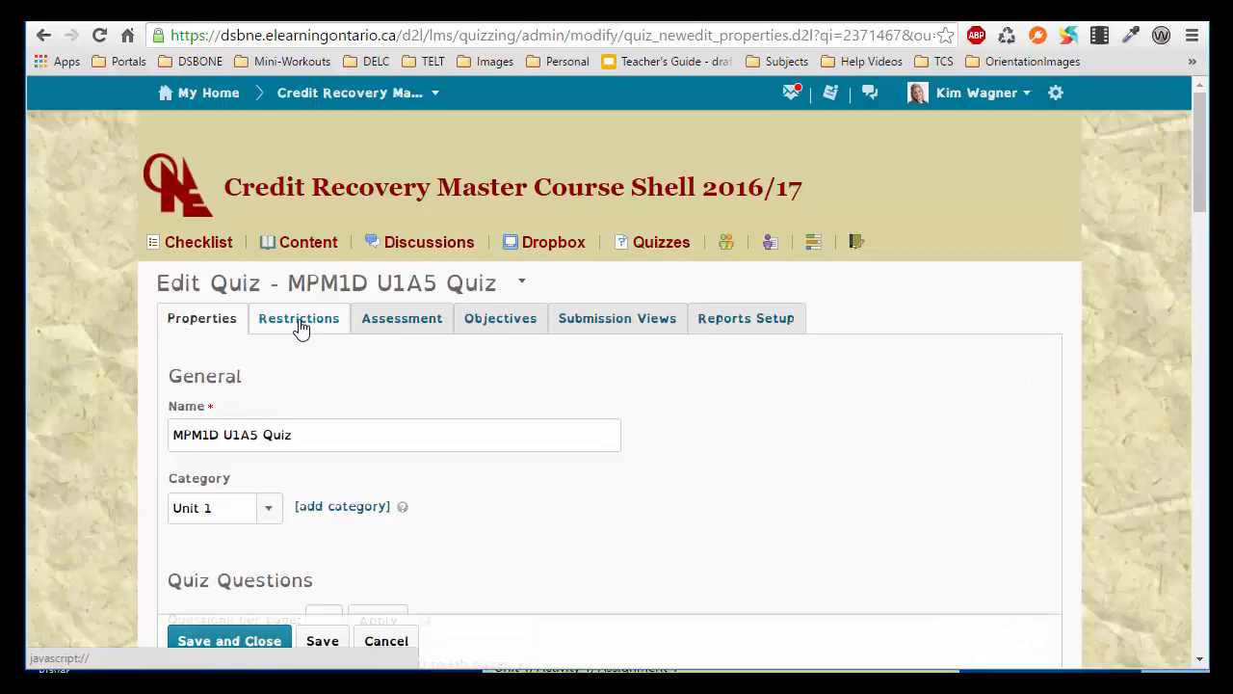
pyautogui.click(300, 328)
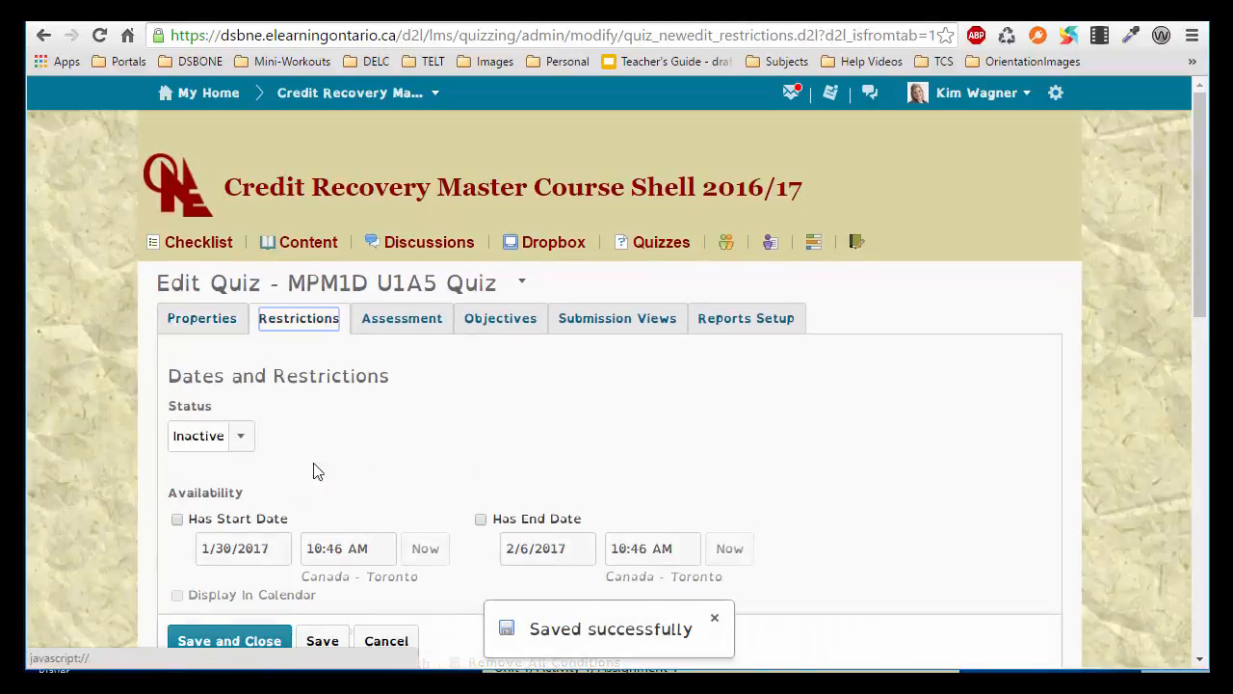
pyautogui.click(241, 440)
pyautogui.click(231, 464)
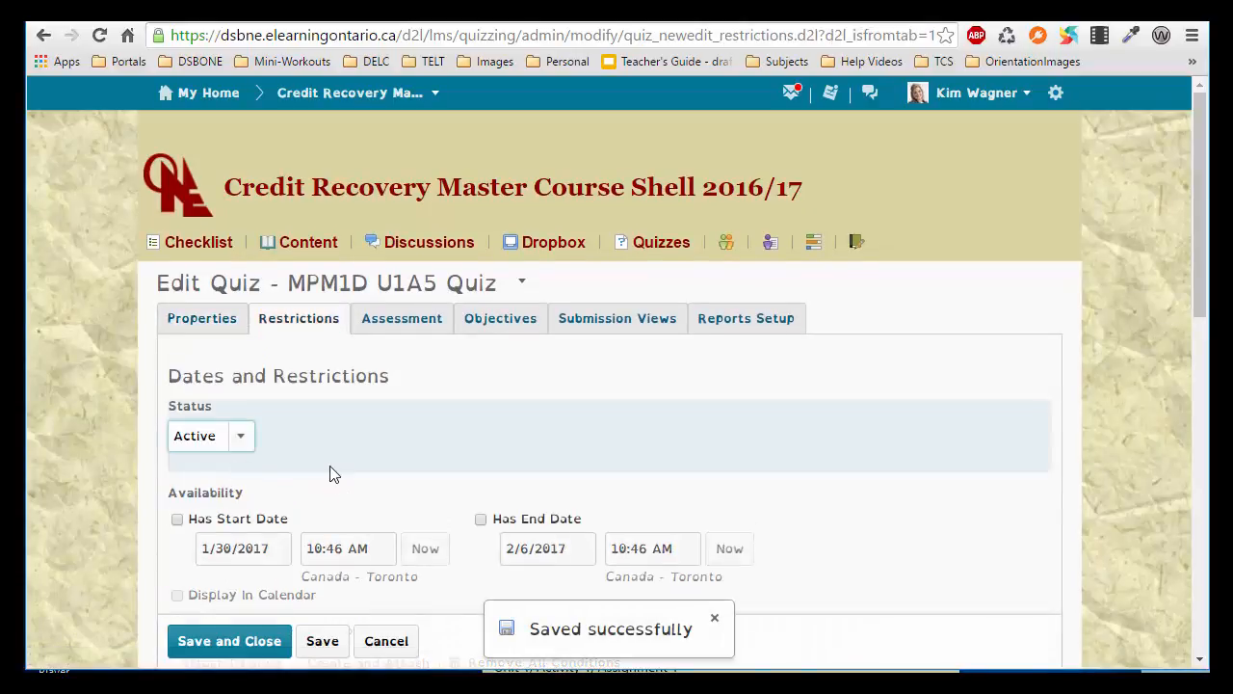
# Enable a start date of 1/30/2017 10:46 AM and an end date of 1/30/2017 12:00 PM for the quiz.
pyautogui.click(177, 520)
pyautogui.click(177, 520)
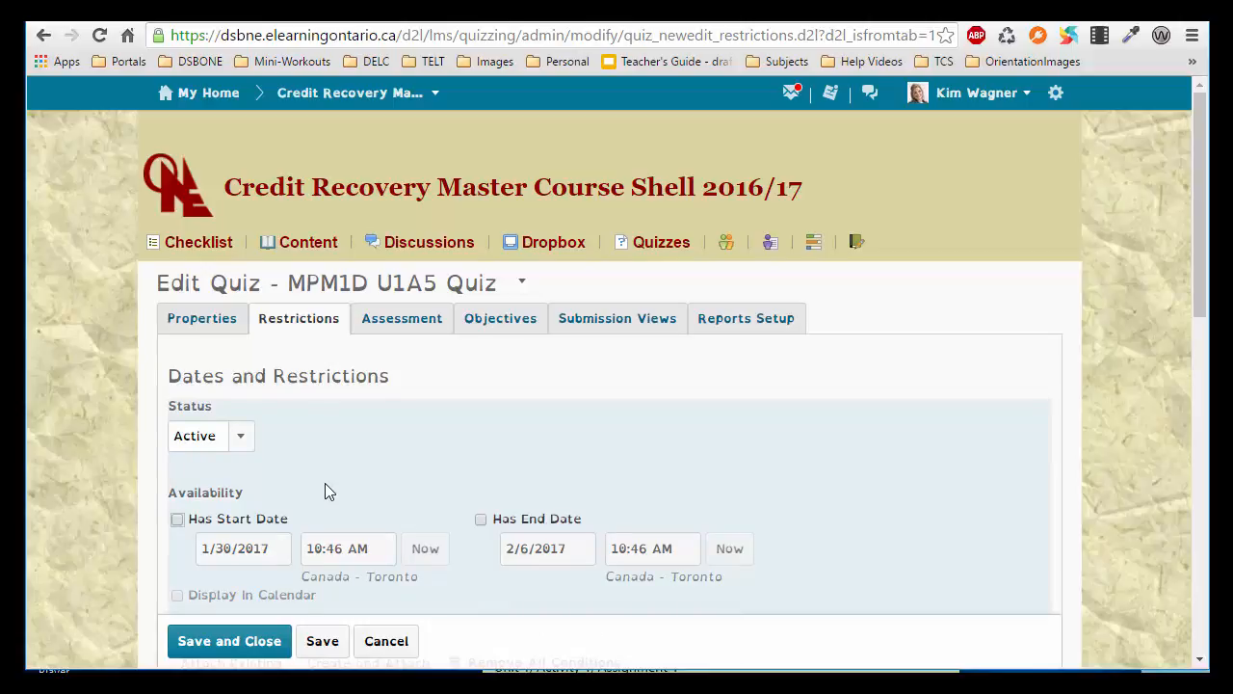
pyautogui.click(177, 520)
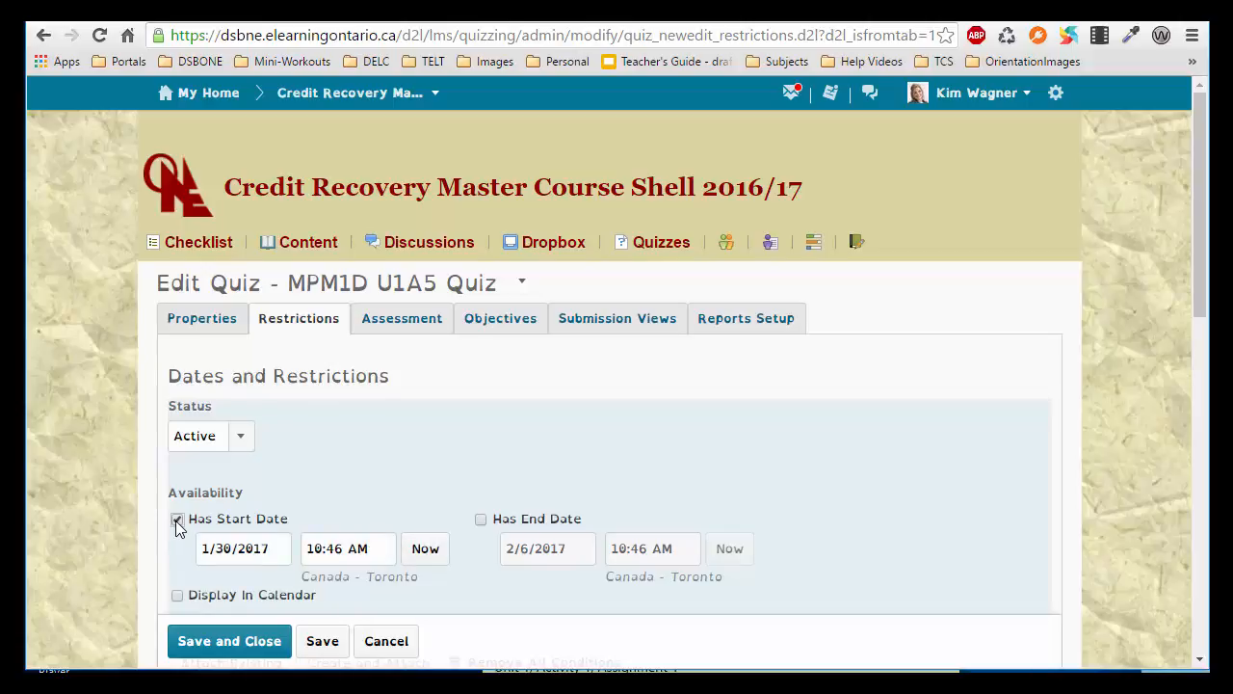
pyautogui.click(481, 520)
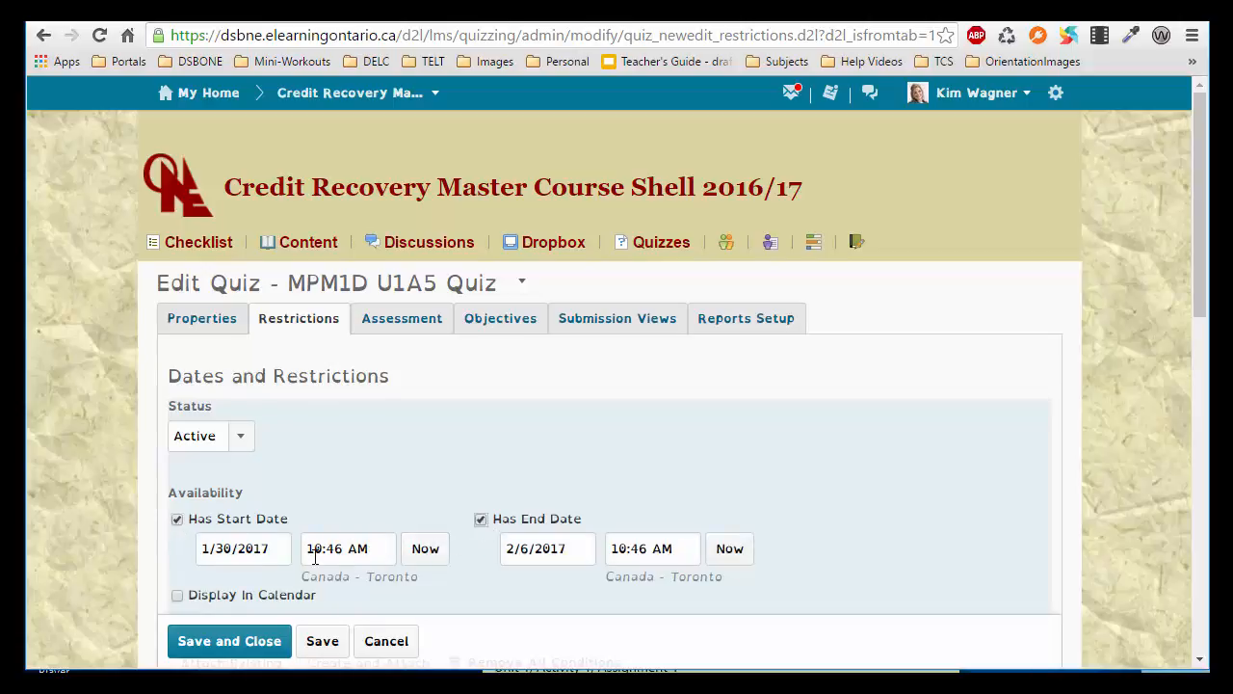
pyautogui.click(582, 547)
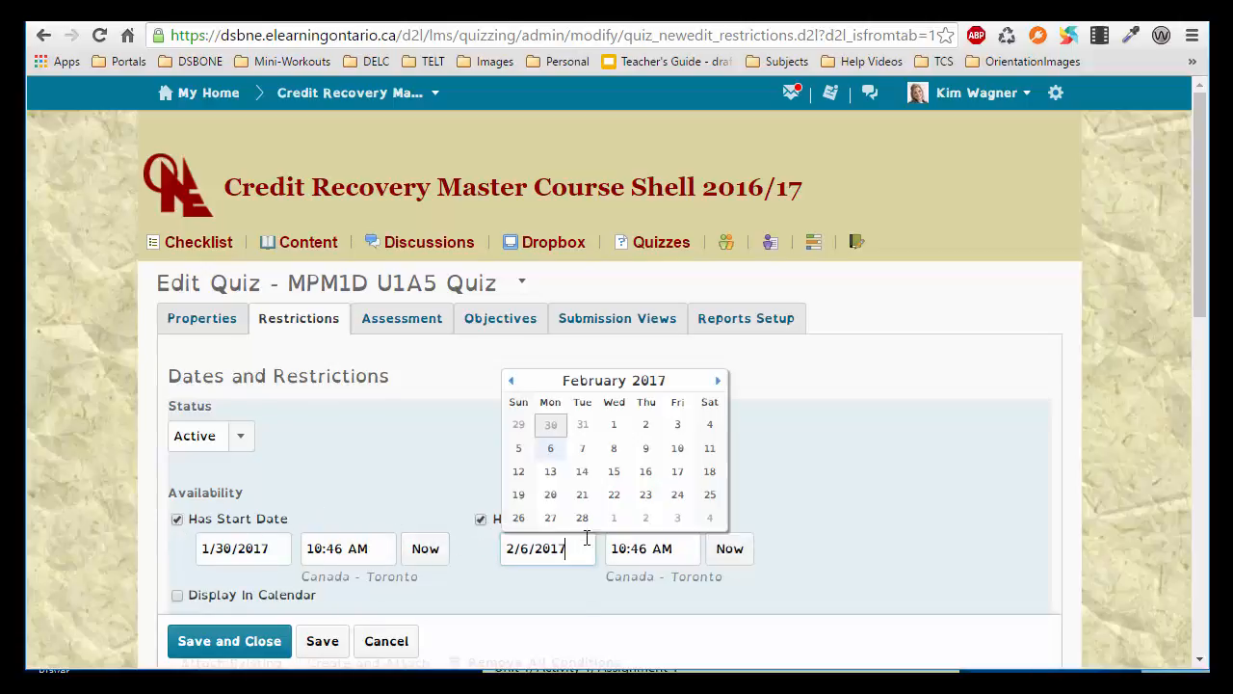
pyautogui.click(550, 424)
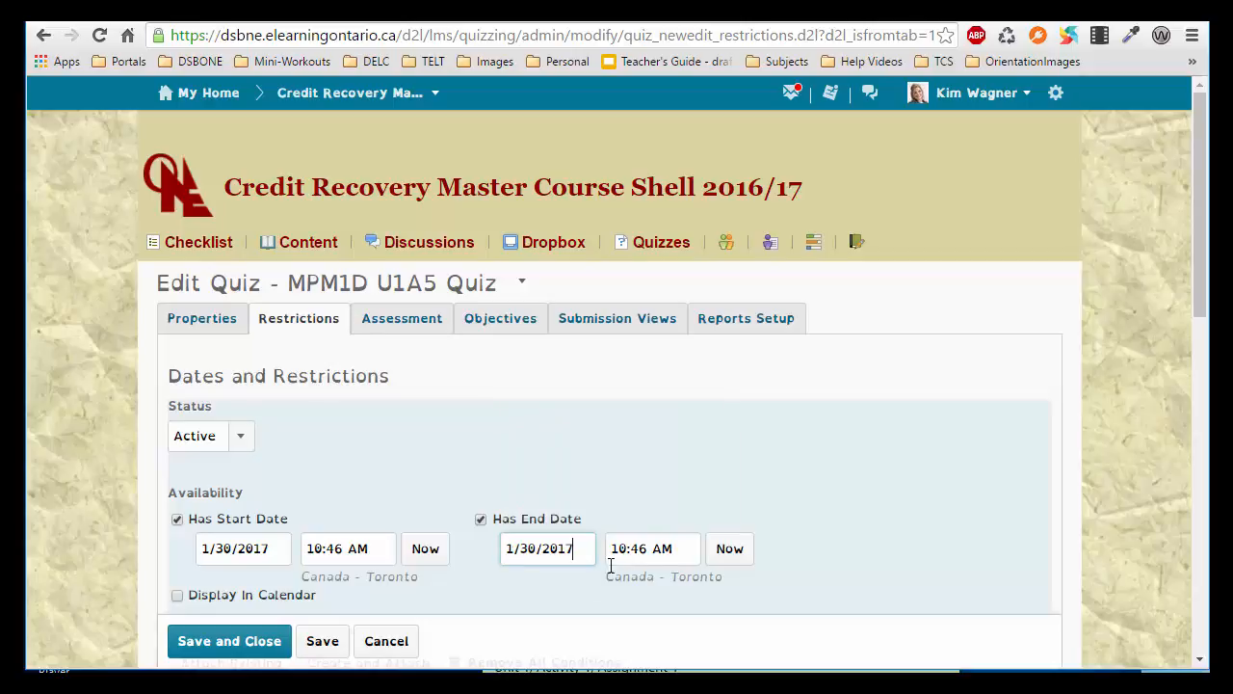
pyautogui.click(642, 556)
pyautogui.scroll(-2, 716, 458)
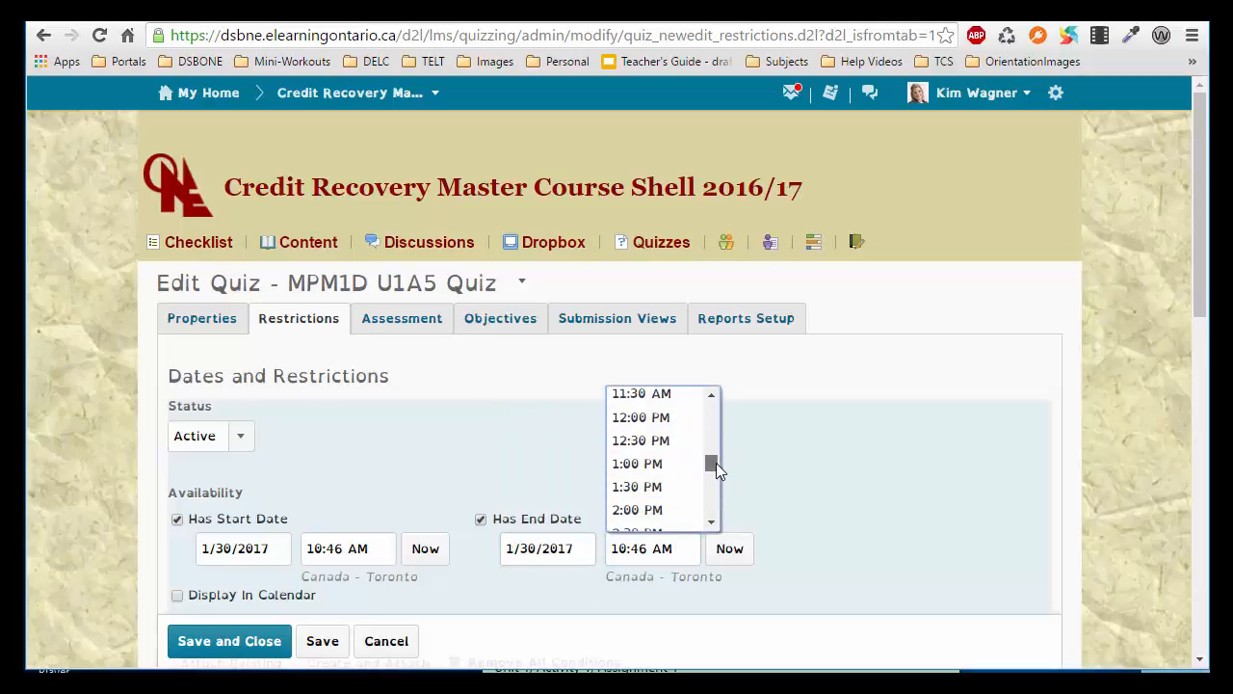
pyautogui.click(669, 417)
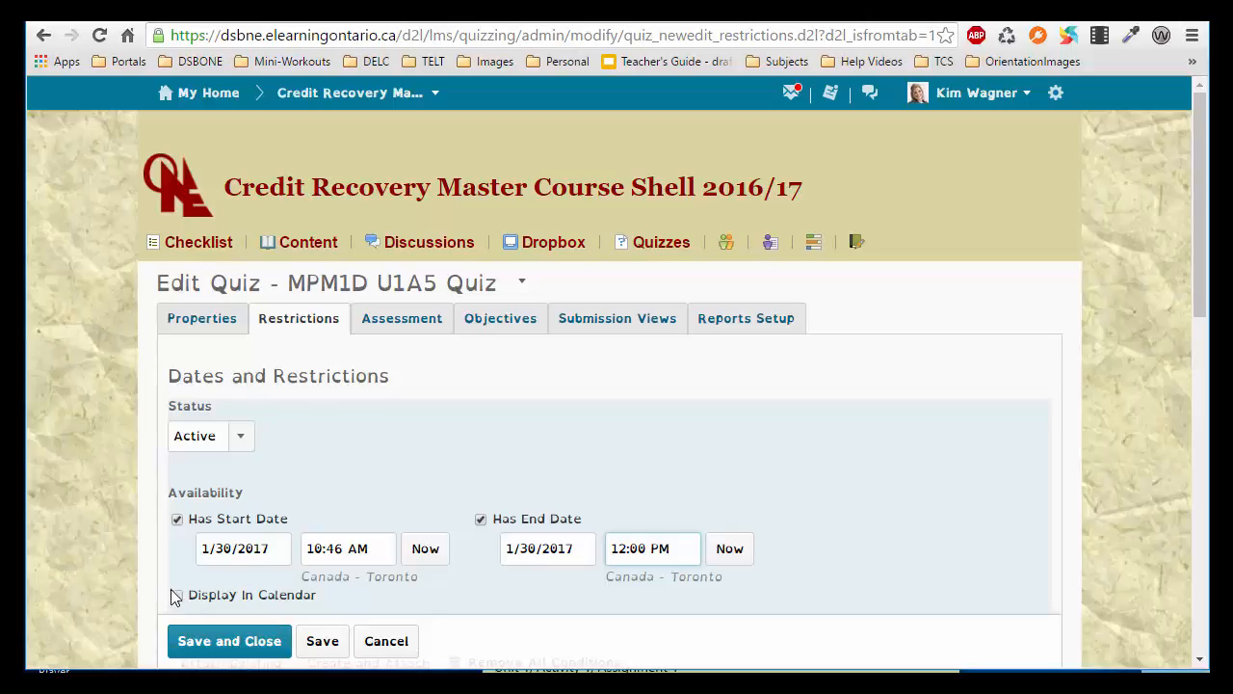
# Review the quiz's timing settings, and change the availability end time to 3:00 PM.
pyautogui.scroll(-2, 546, 513)
pyautogui.scroll(-6, 546, 514)
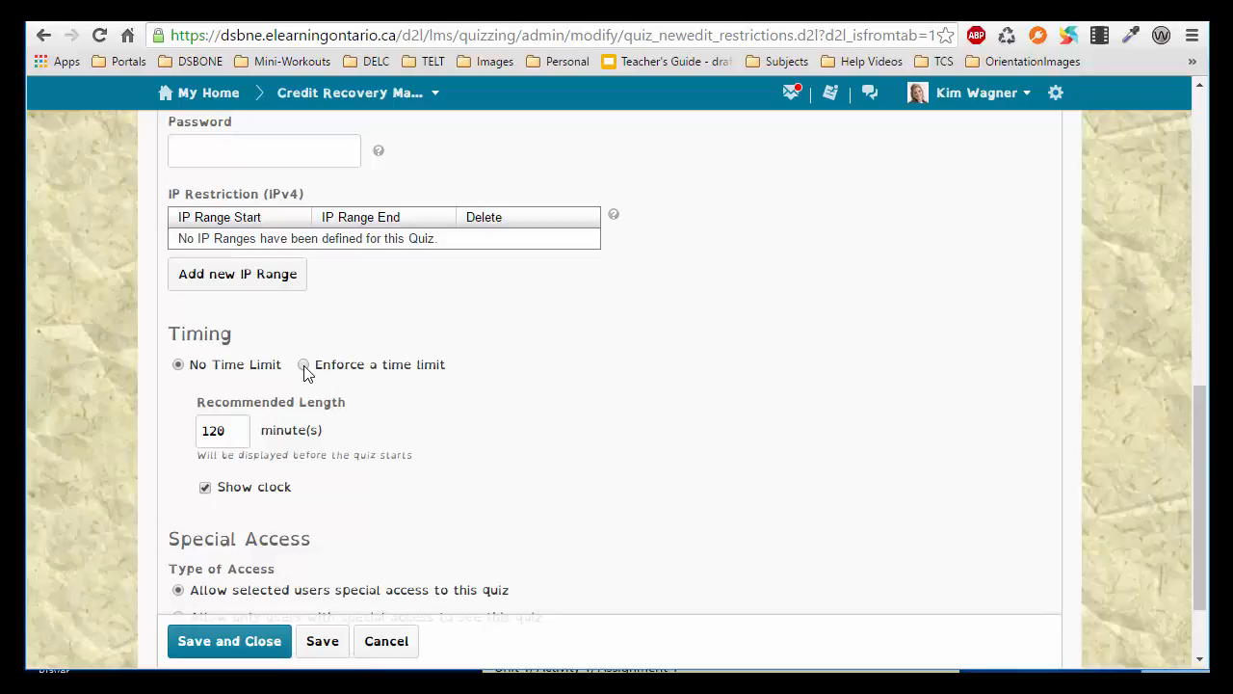
pyautogui.scroll(6, 303, 367)
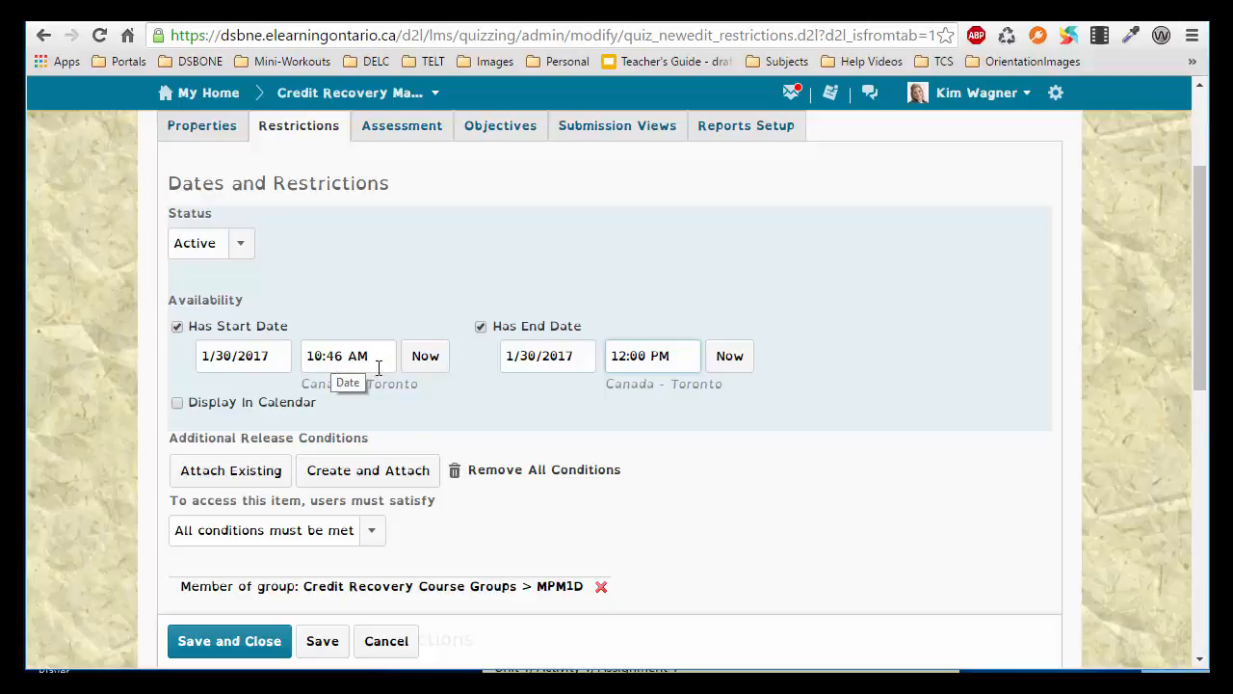
pyautogui.click(678, 358)
pyautogui.scroll(-2, 701, 302)
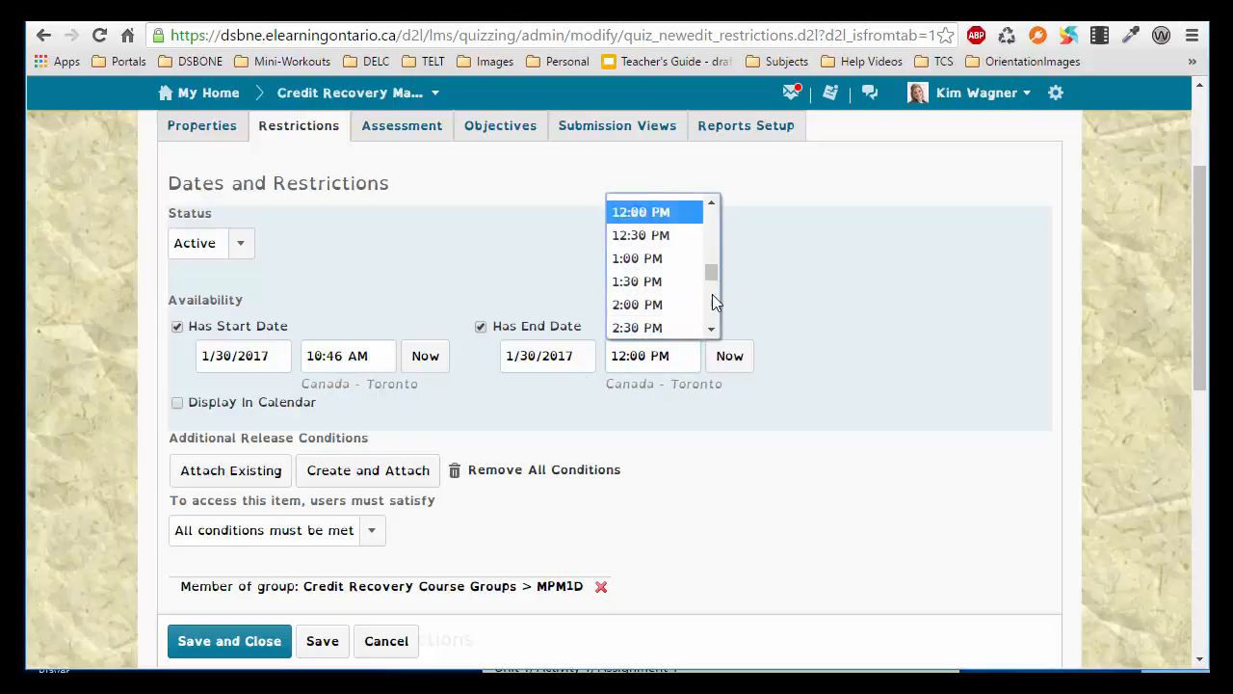
pyautogui.click(663, 282)
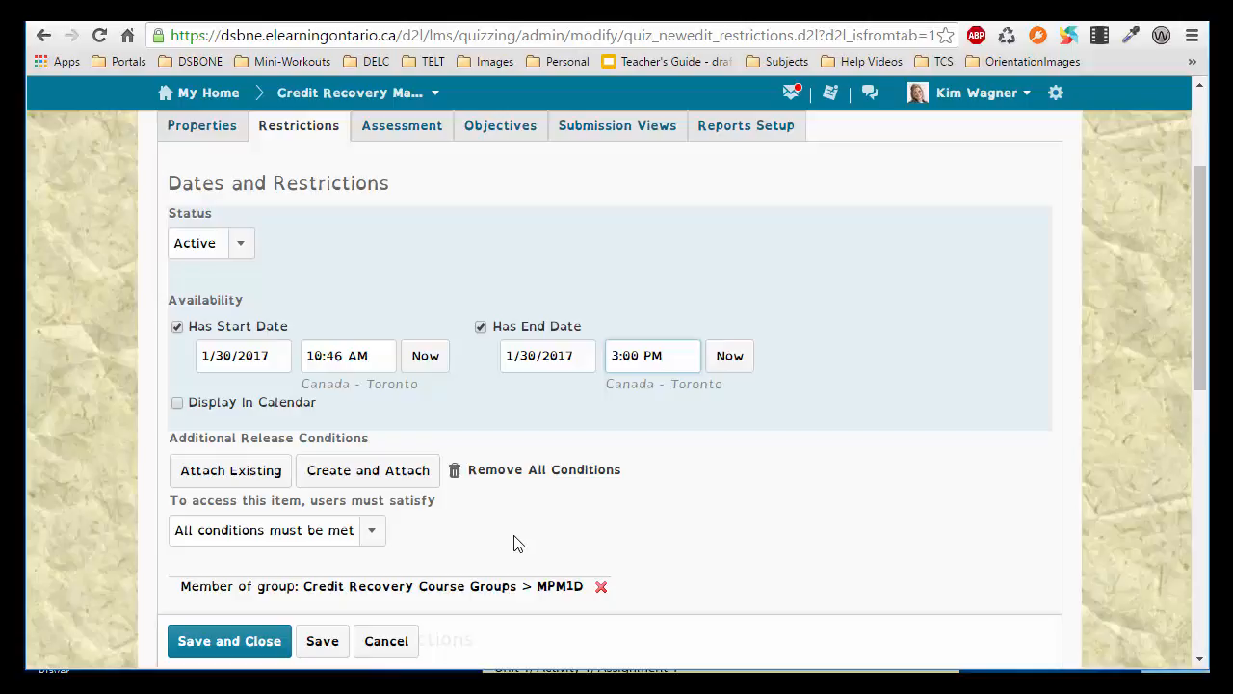
# Enforce a time limit of 60 minutes on the quiz, and save and close it.
pyautogui.scroll(-5, 513, 544)
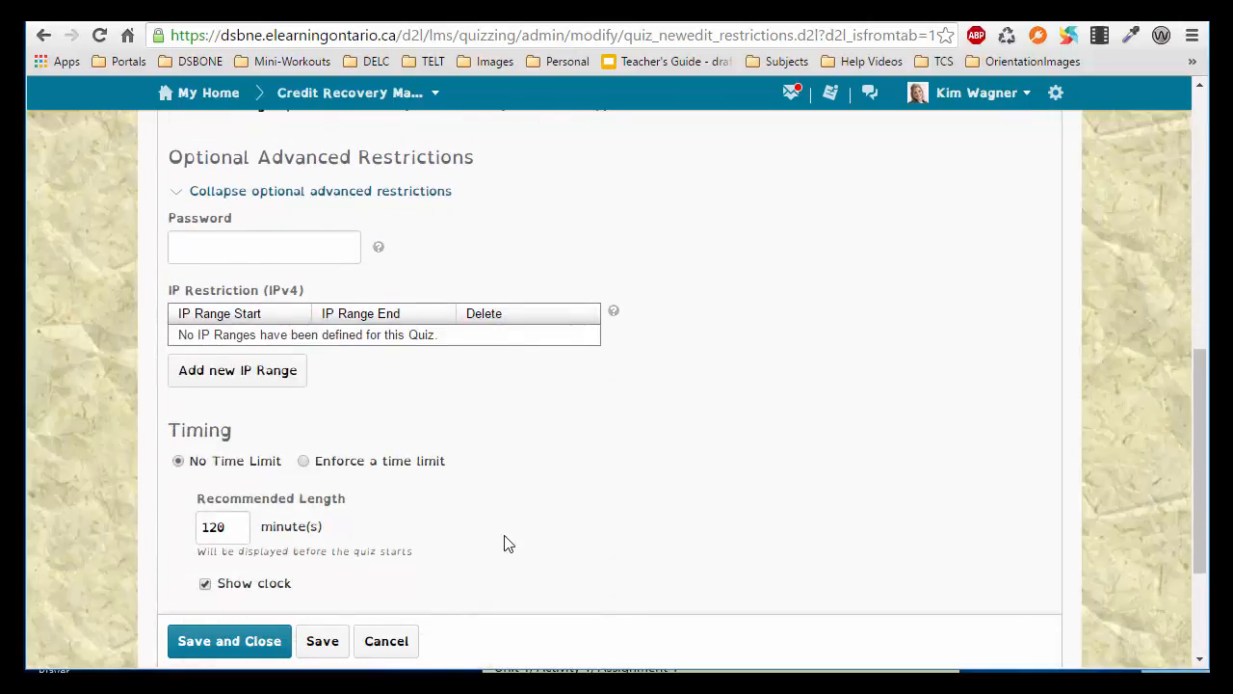
pyautogui.click(305, 461)
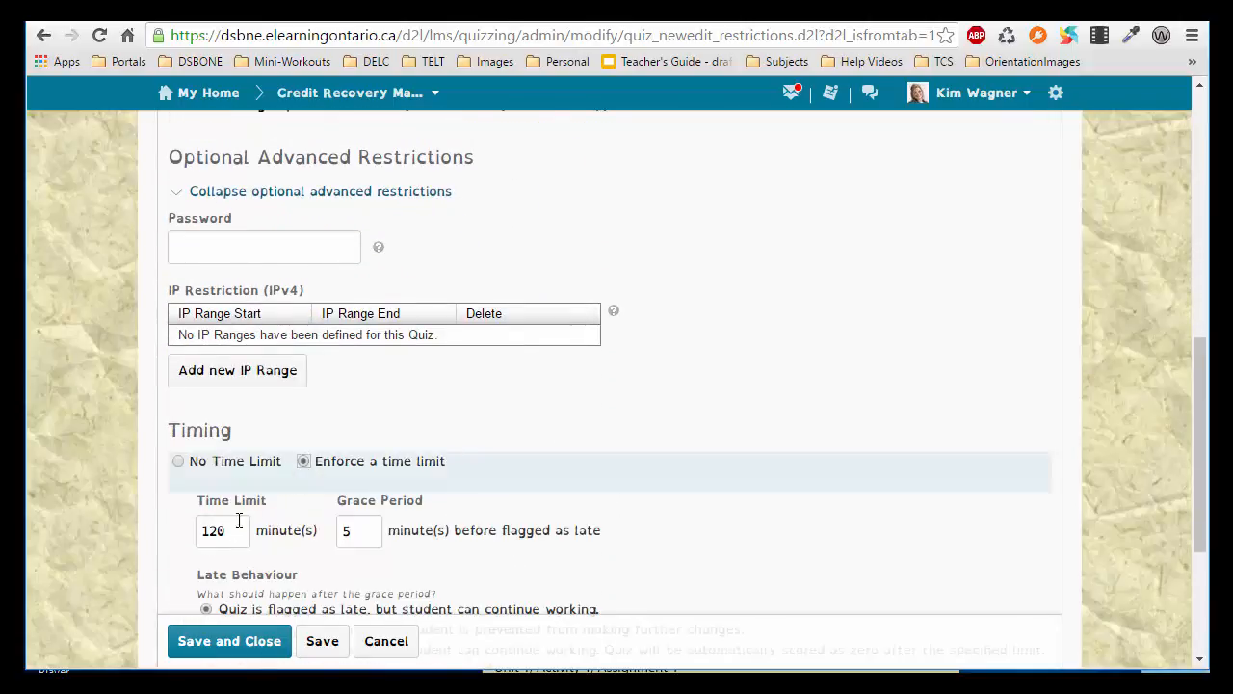
pyautogui.moveTo(233, 533); pyautogui.dragTo(189, 537)
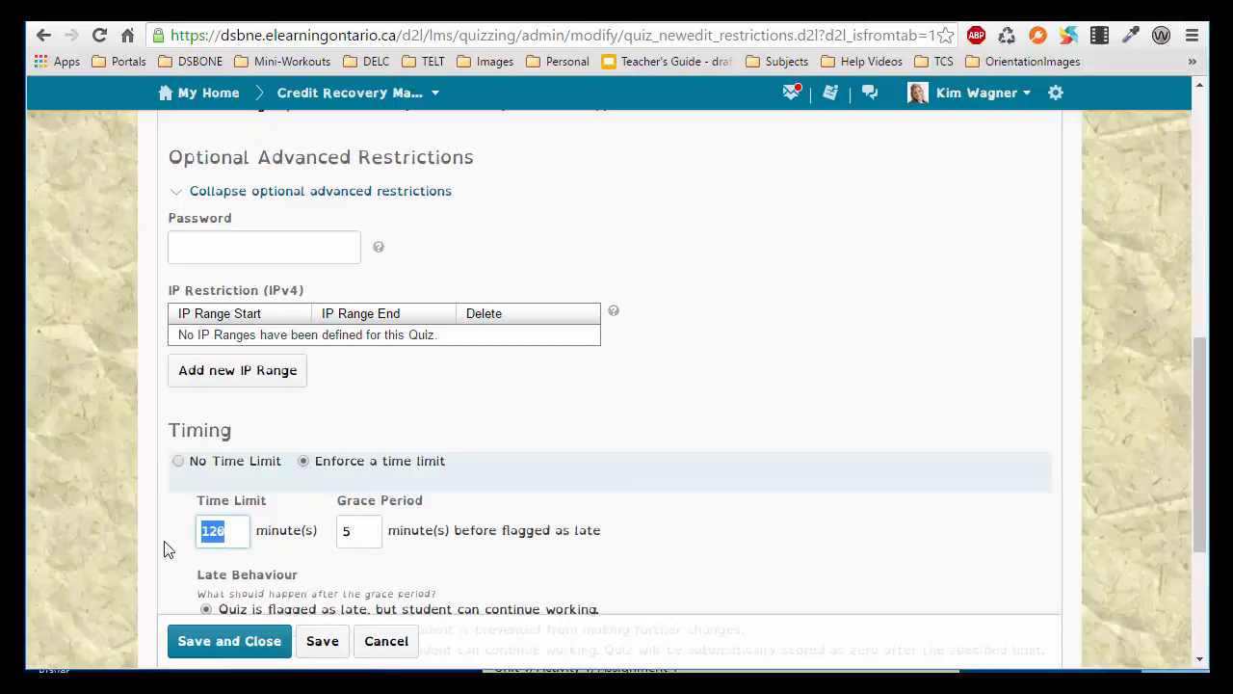
pyautogui.write('60')
pyautogui.click(258, 653)
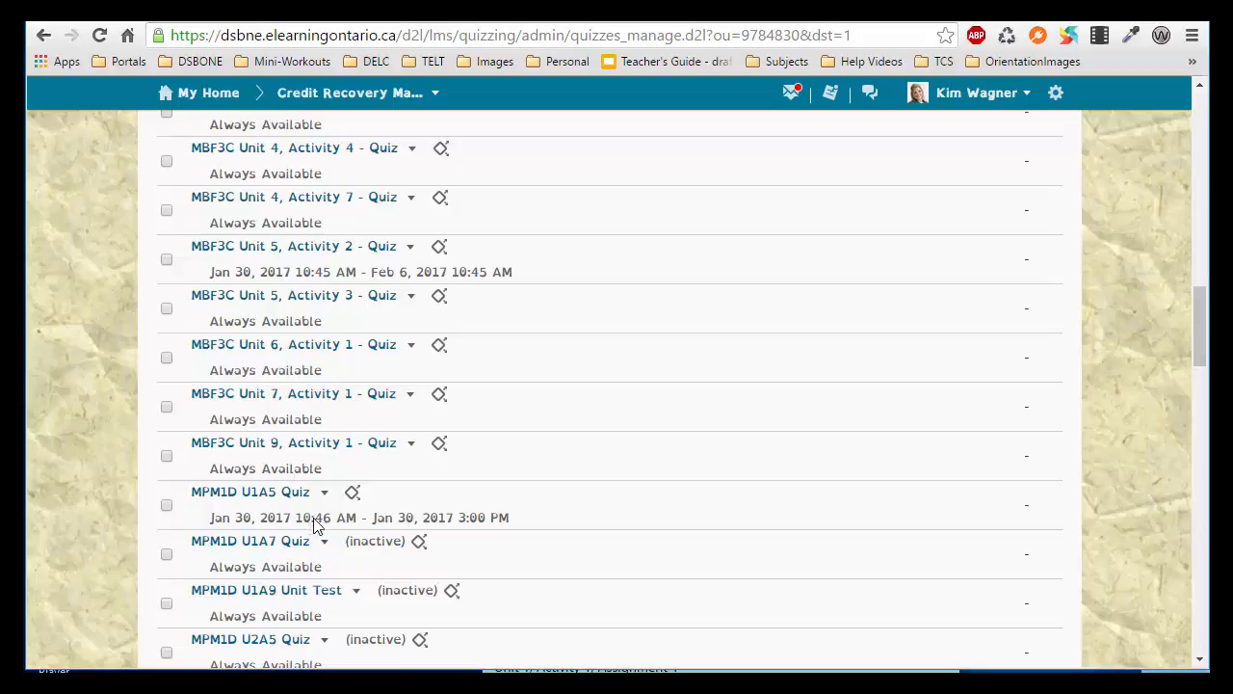
# Open the restrictions of the MPM1D U1A7 Quiz for editing and set its status to Active.
pyautogui.click(325, 541)
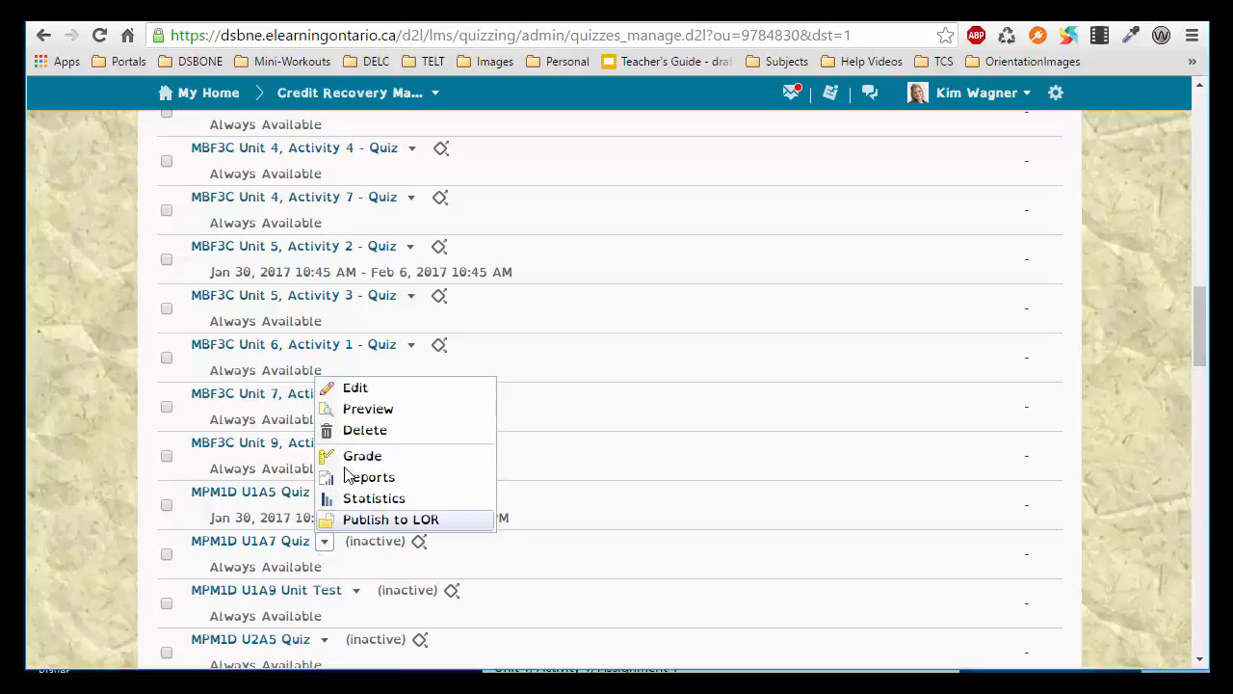
pyautogui.click(349, 390)
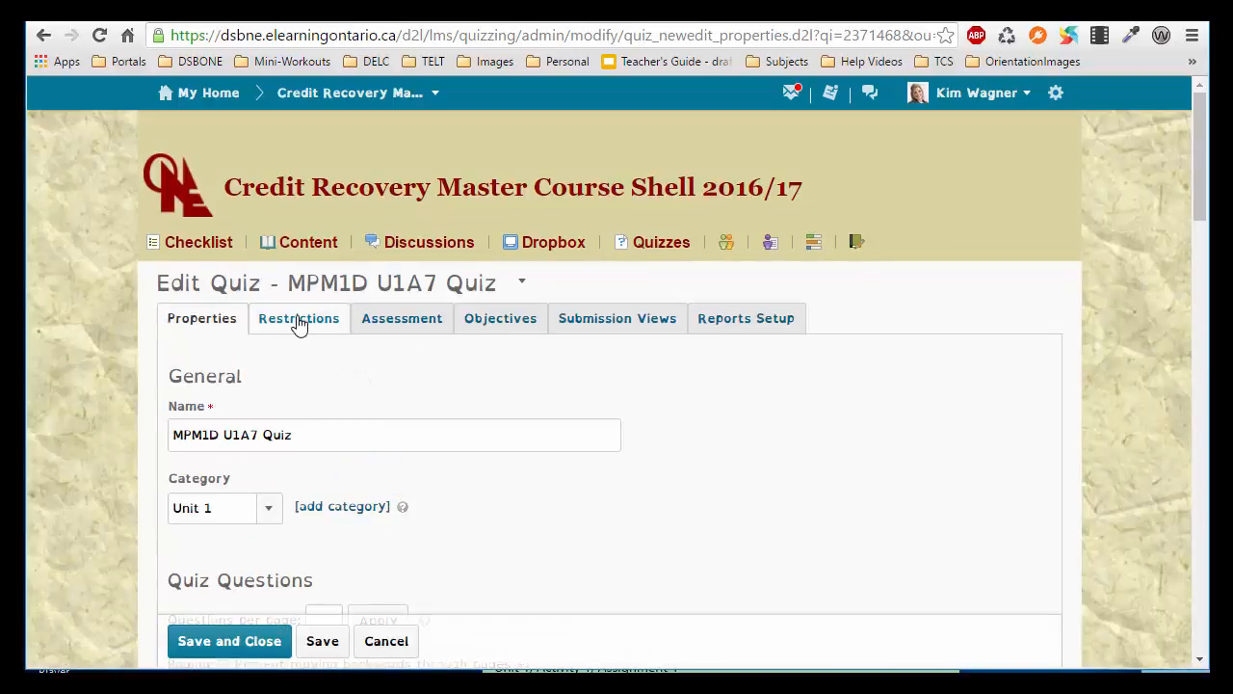
pyautogui.click(298, 323)
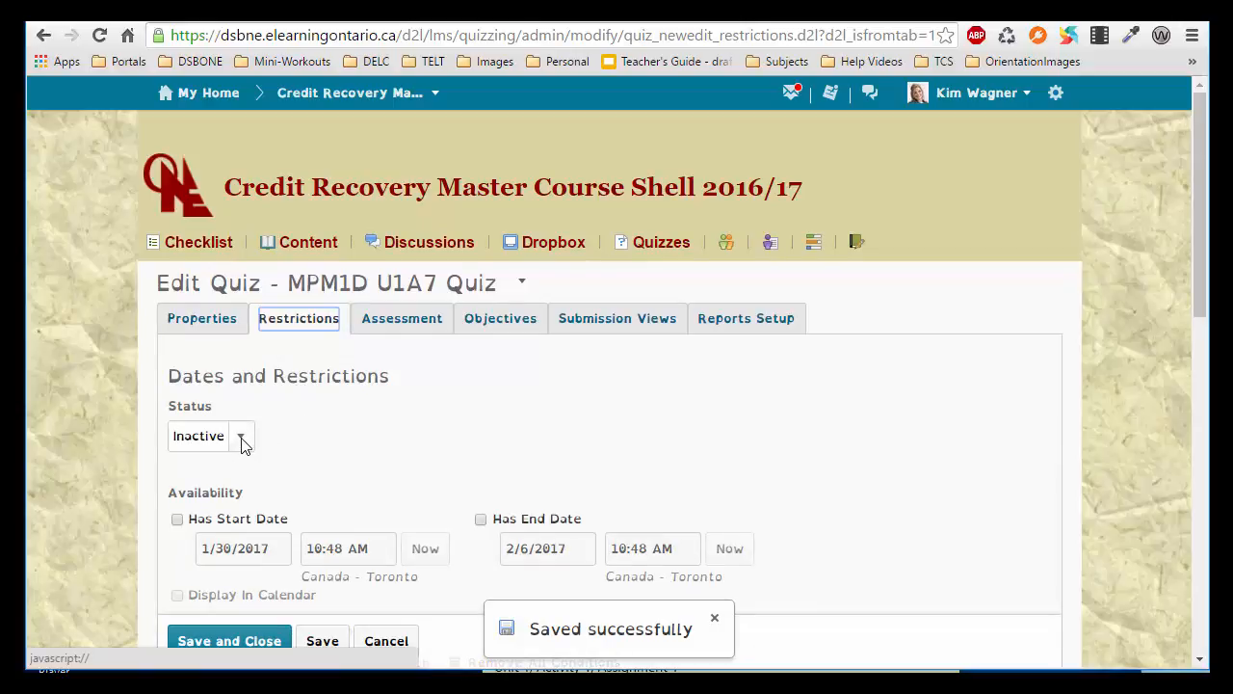
pyautogui.click(241, 439)
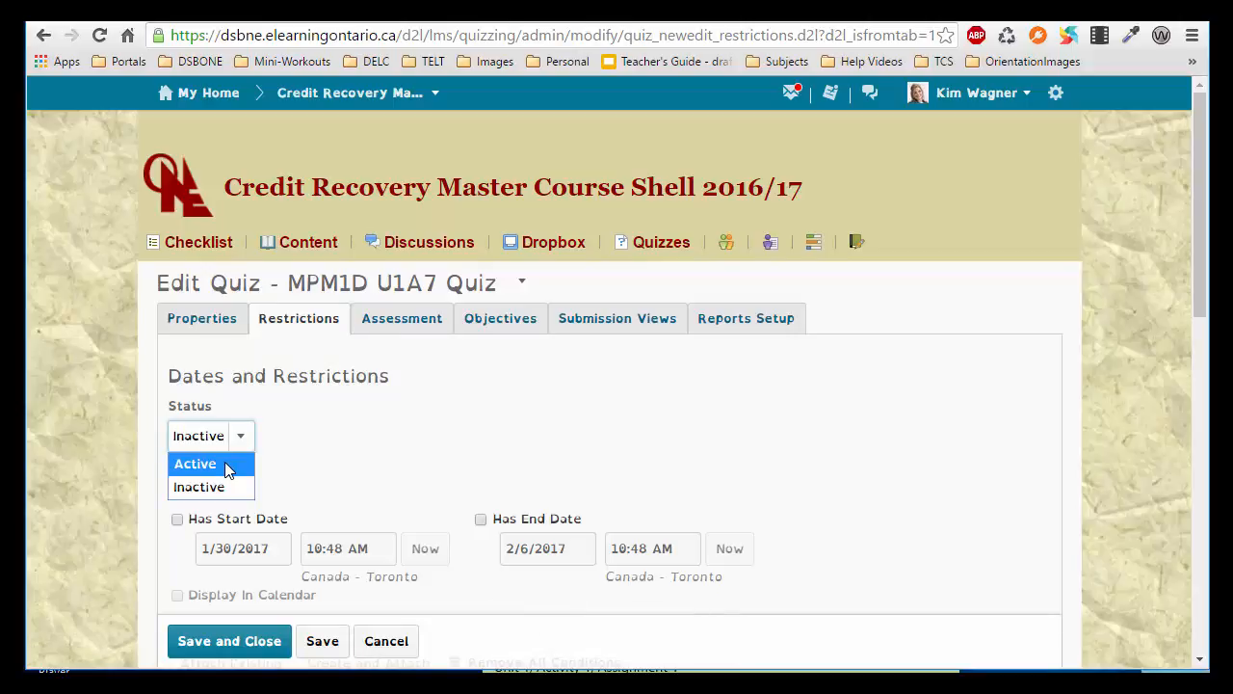
pyautogui.click(228, 466)
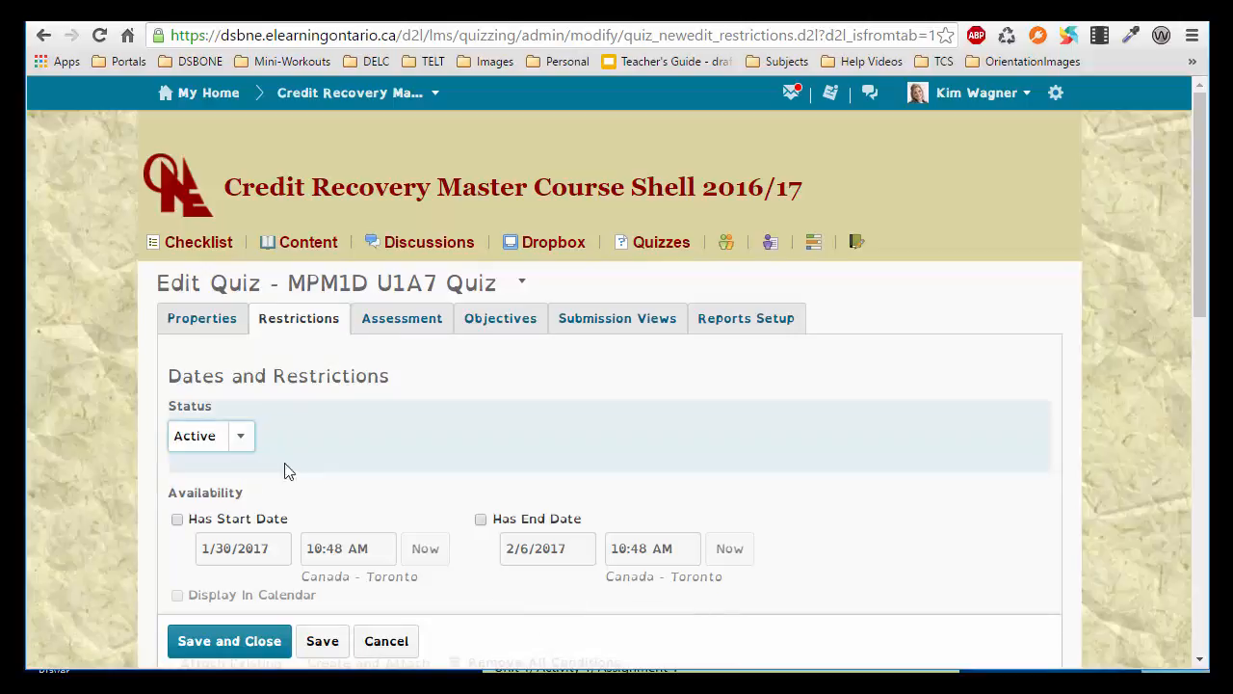
# Enable a start date of 1/30/2017 10:48 AM and an end date of 2/6/2017 10:48 AM, with display in the calendar.
pyautogui.click(177, 520)
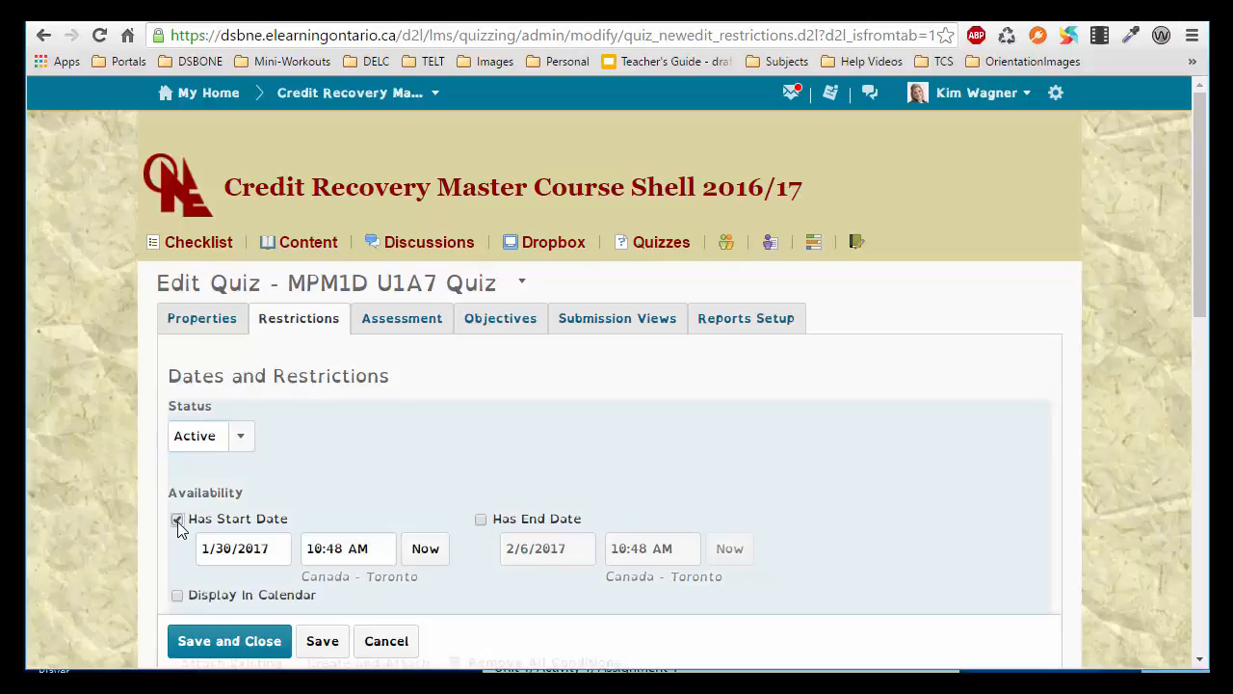
pyautogui.click(481, 519)
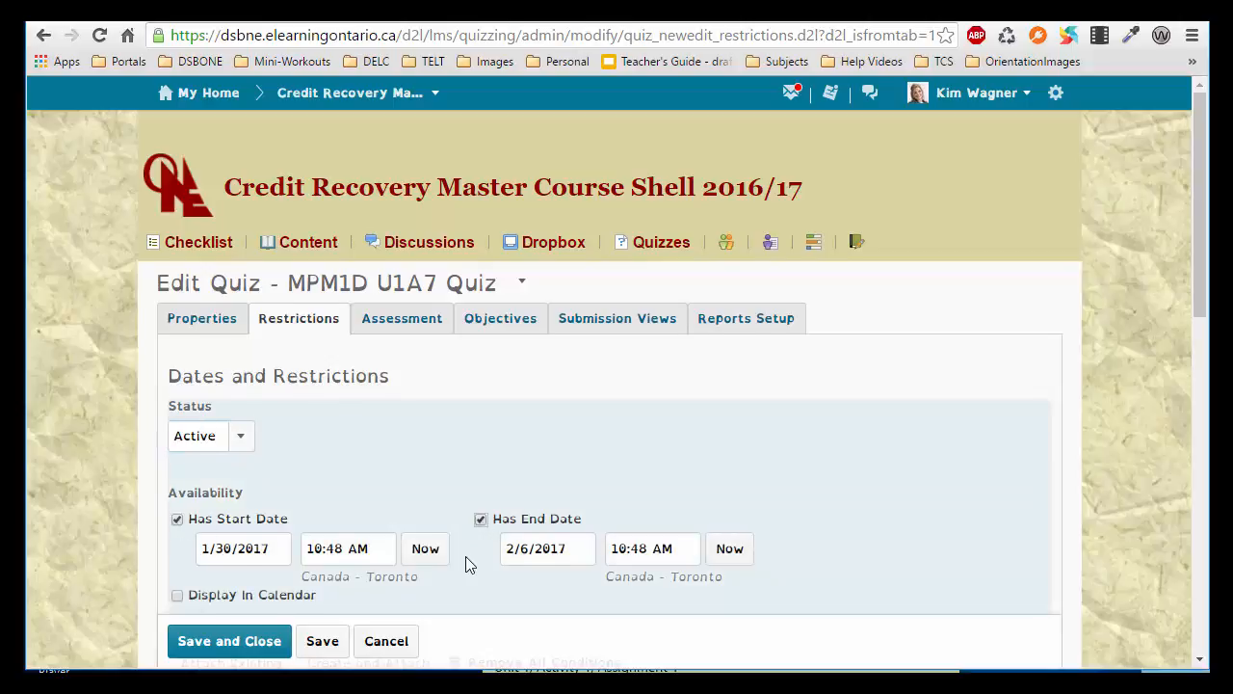
pyautogui.scroll(-2, 466, 559)
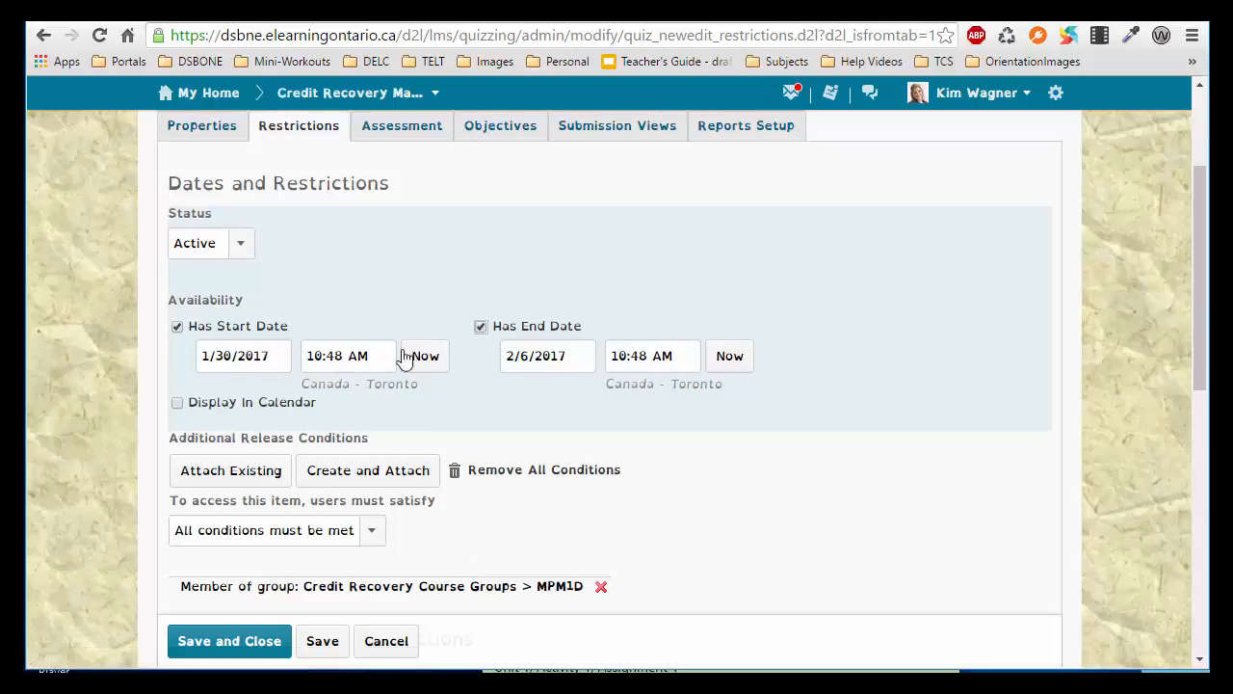
pyautogui.click(177, 405)
# Switch the timing of the MPM1D U1A7 Quiz to an enforced time limit.
pyautogui.scroll(-6, 578, 546)
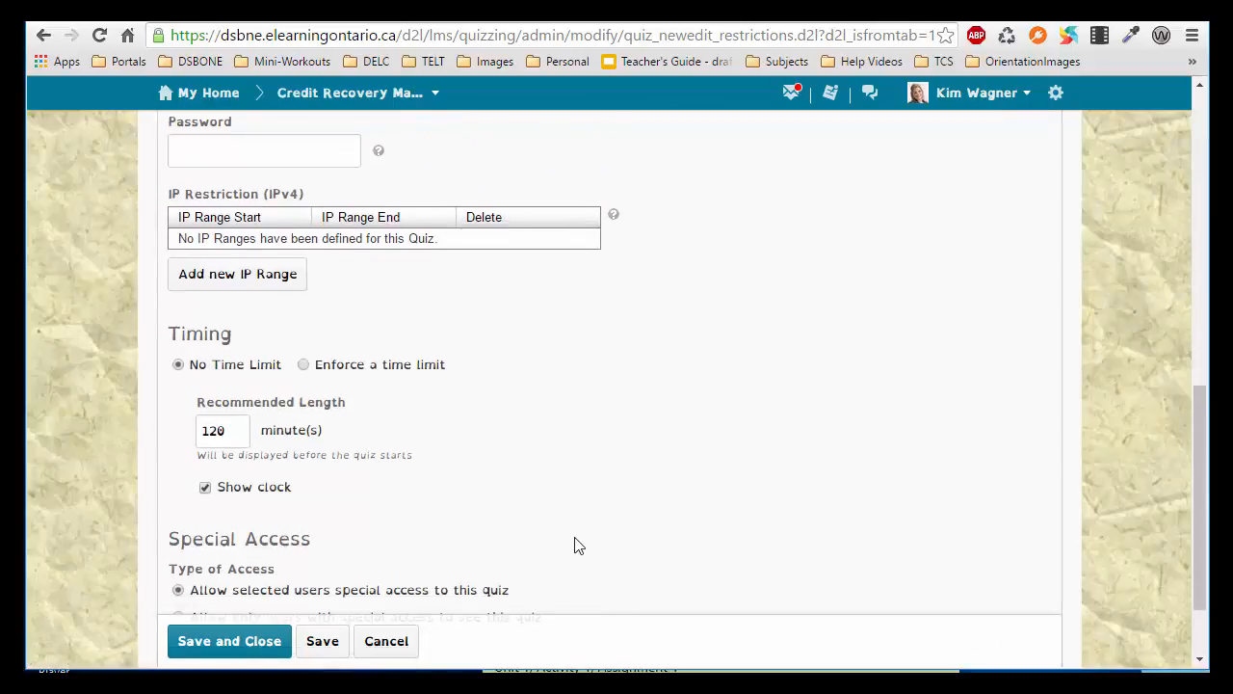
pyautogui.scroll(-1, 574, 545)
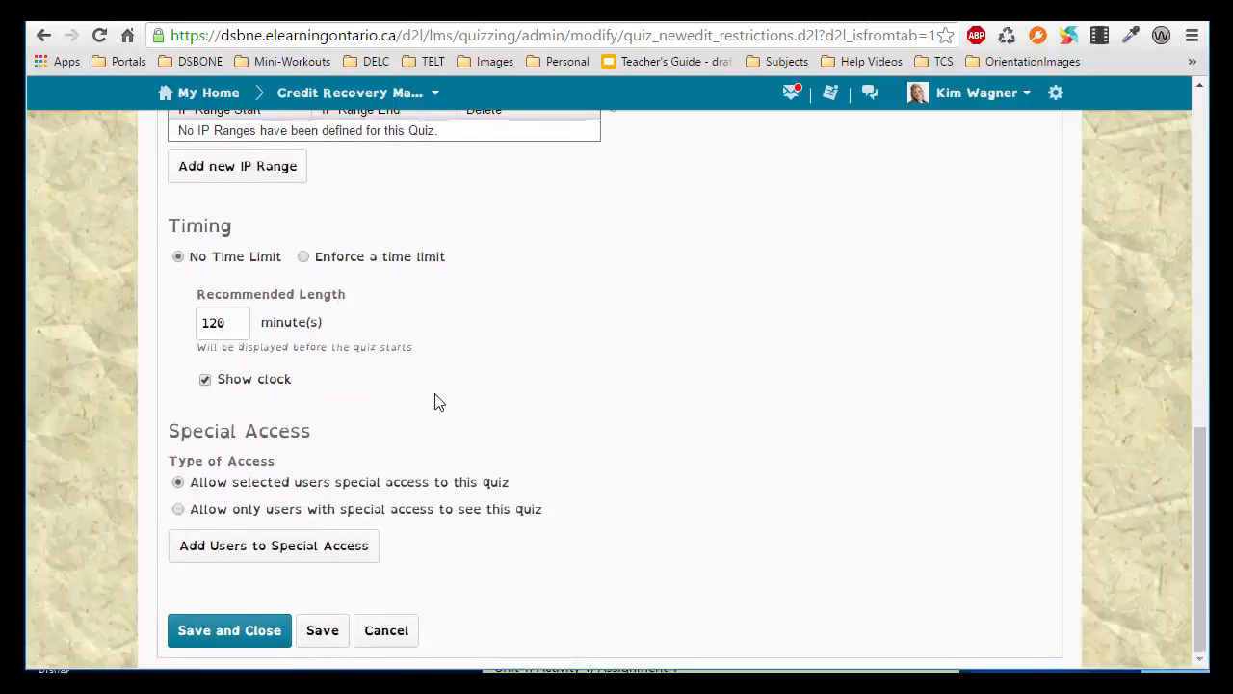
pyautogui.click(303, 261)
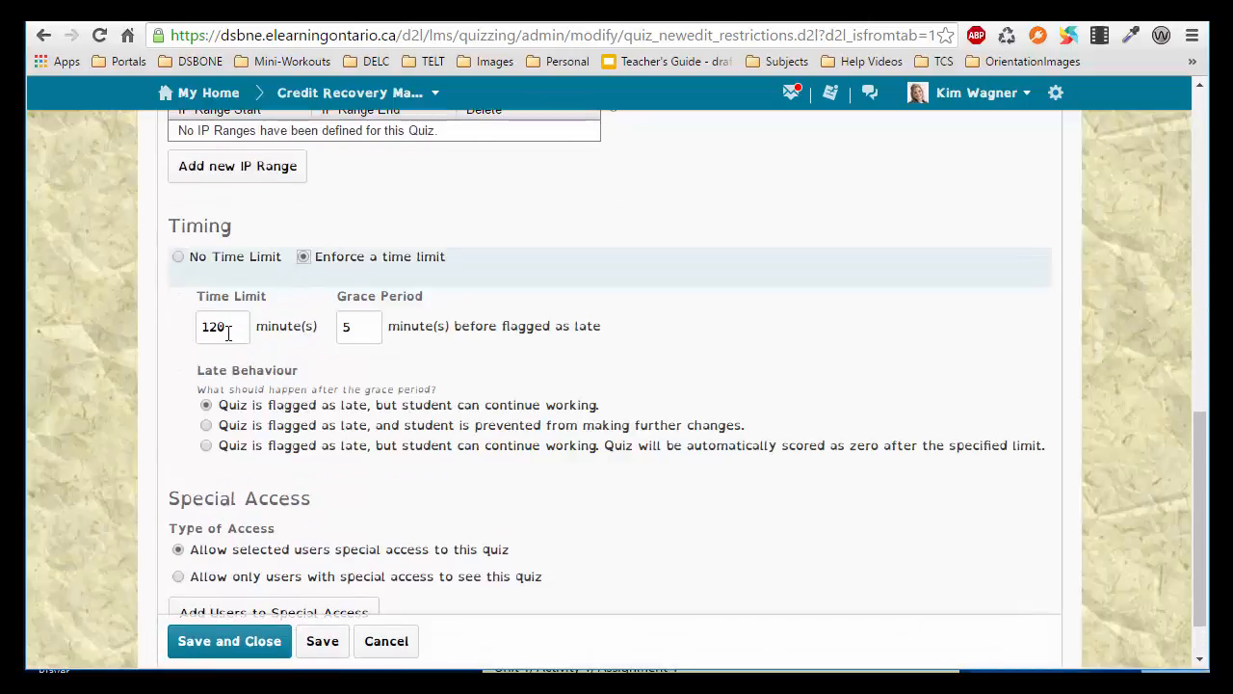